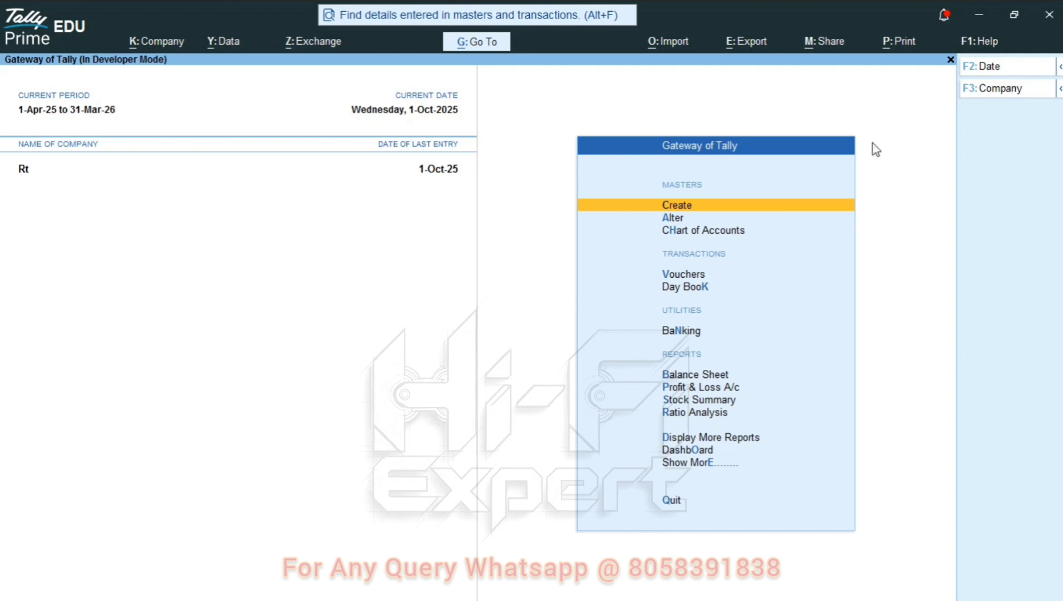
- Activate TDL 3800, Tdl For Automatic Rate Setup In Voucher, found by searching the available TDLs for "rate"
click(978, 45)
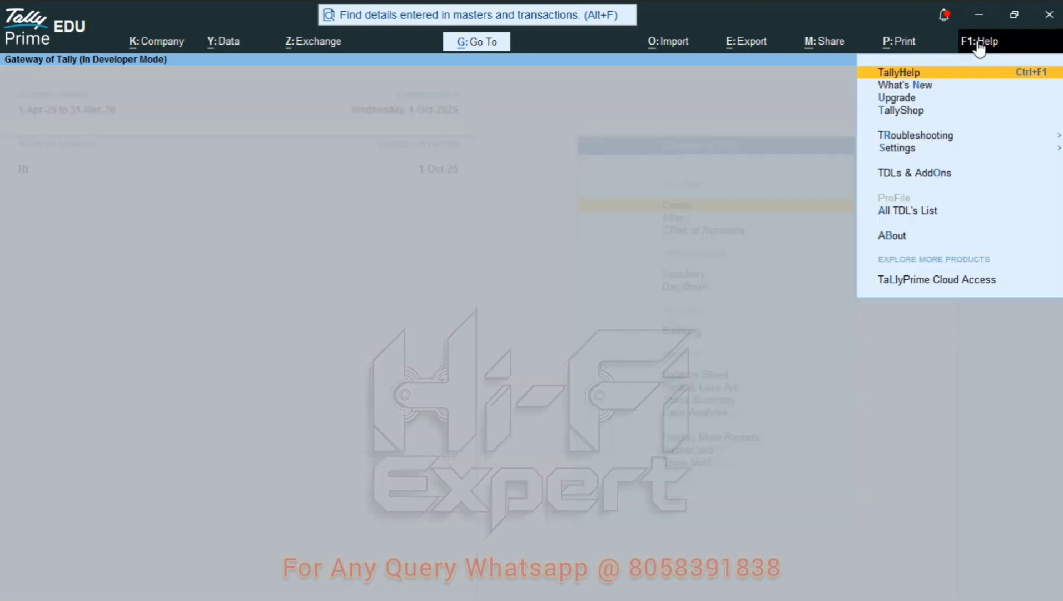
click(894, 214)
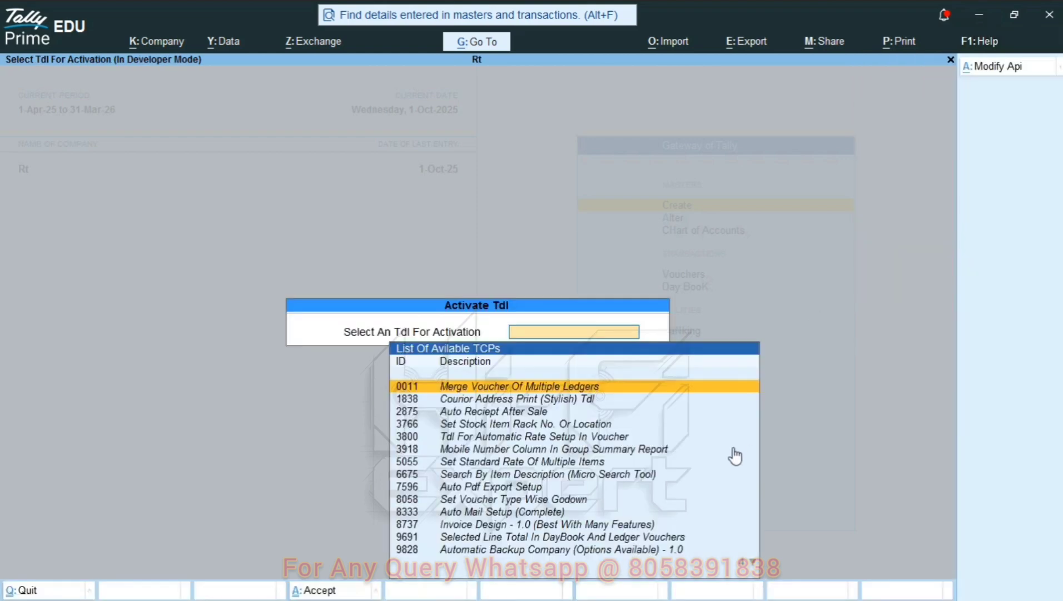
text(rate)
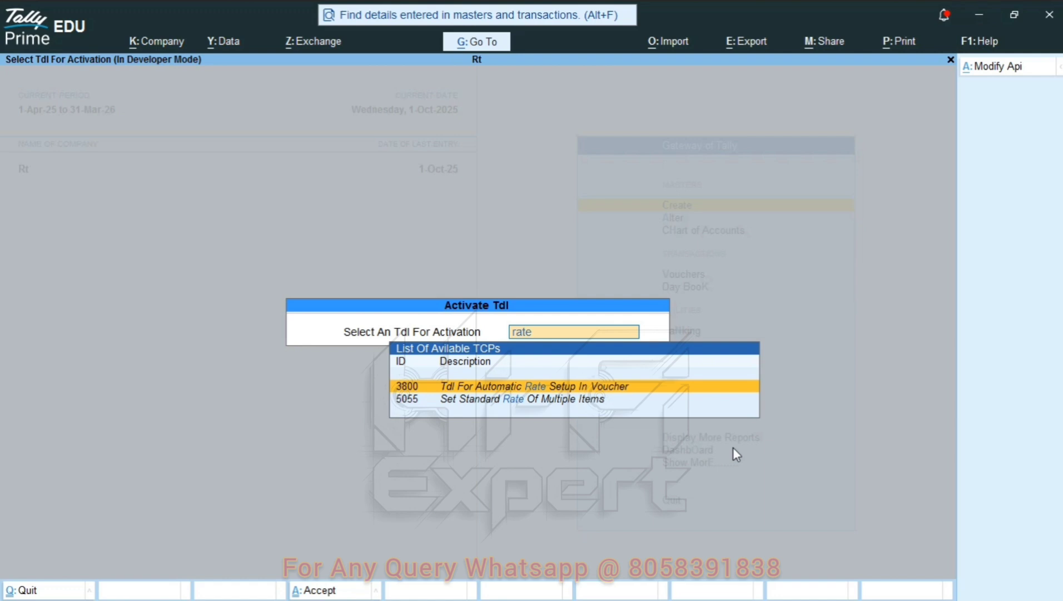
key(Return)
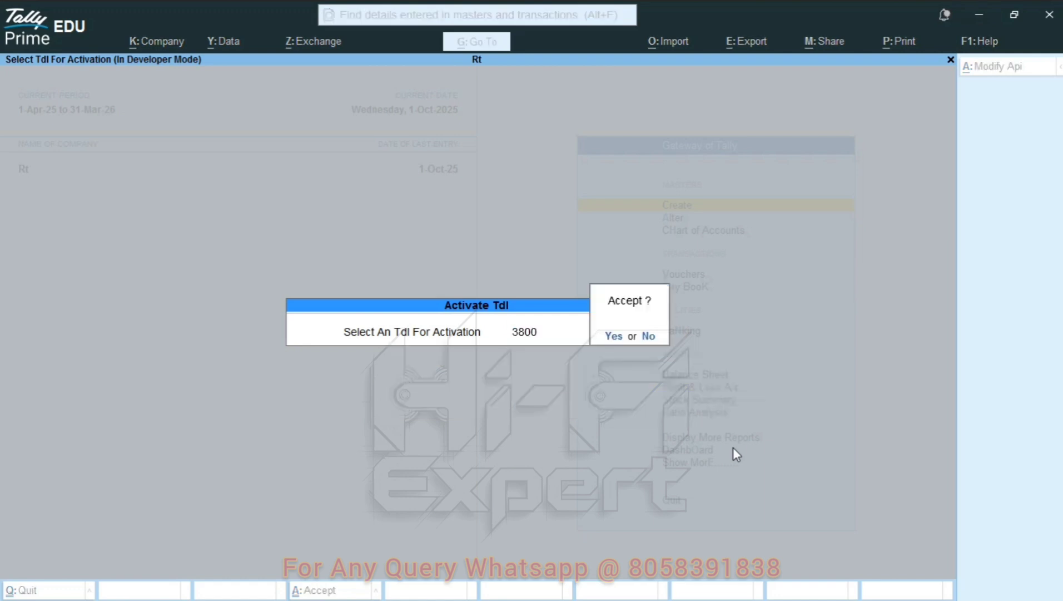
key(Return)
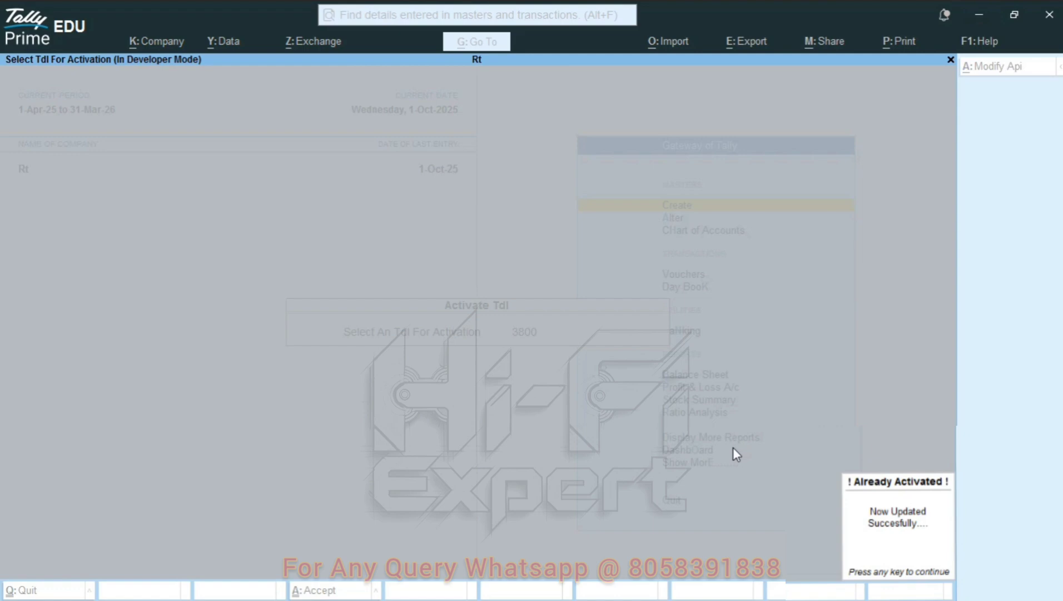
key(Return)
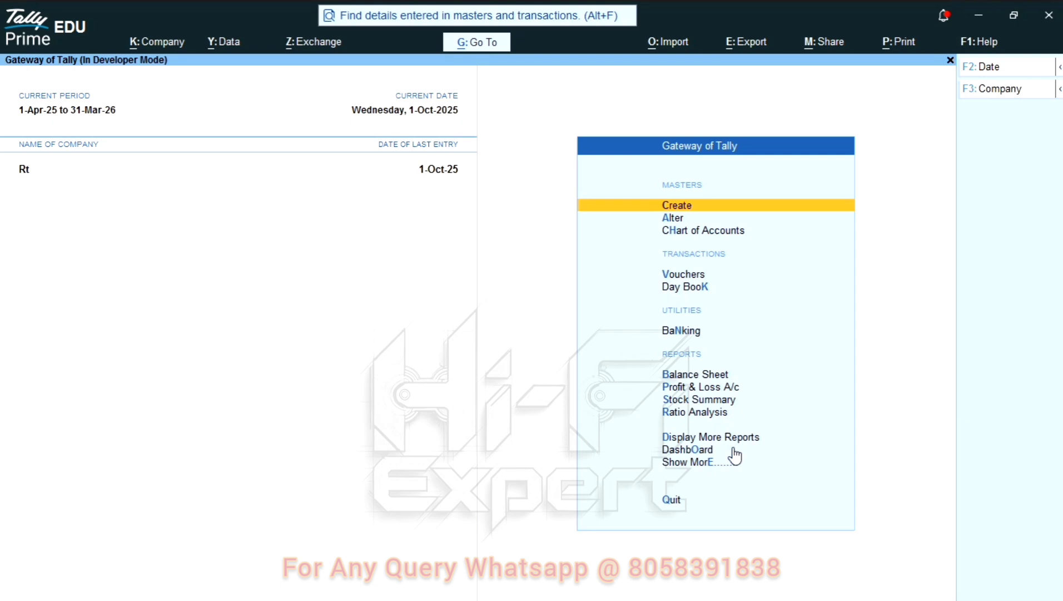
- Look through the existing voucher types available for alteration, around the Sales entries, and return to the Gateway of Tally
key(Down)
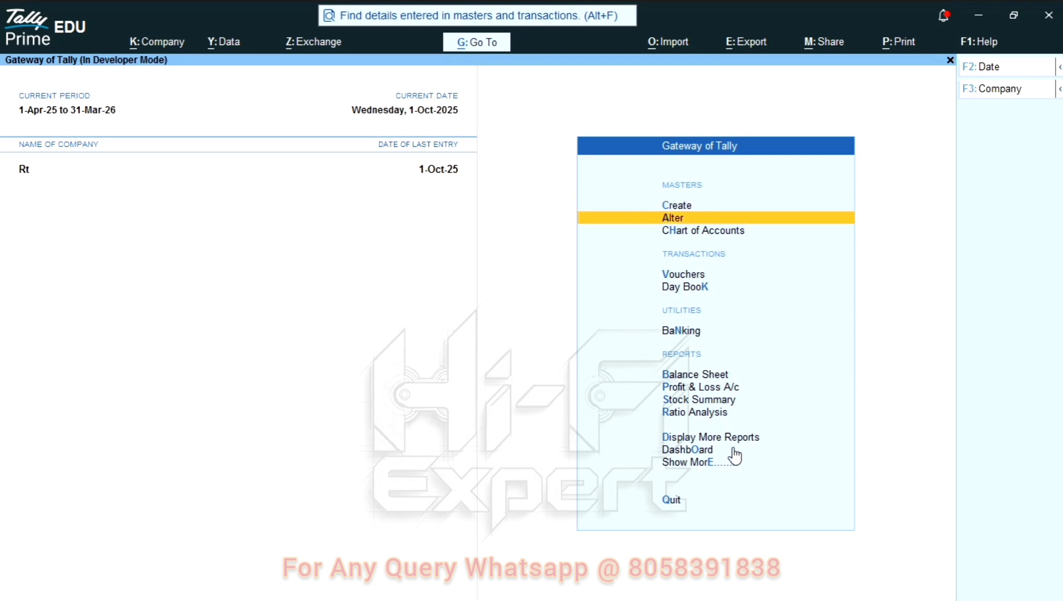
key(Return)
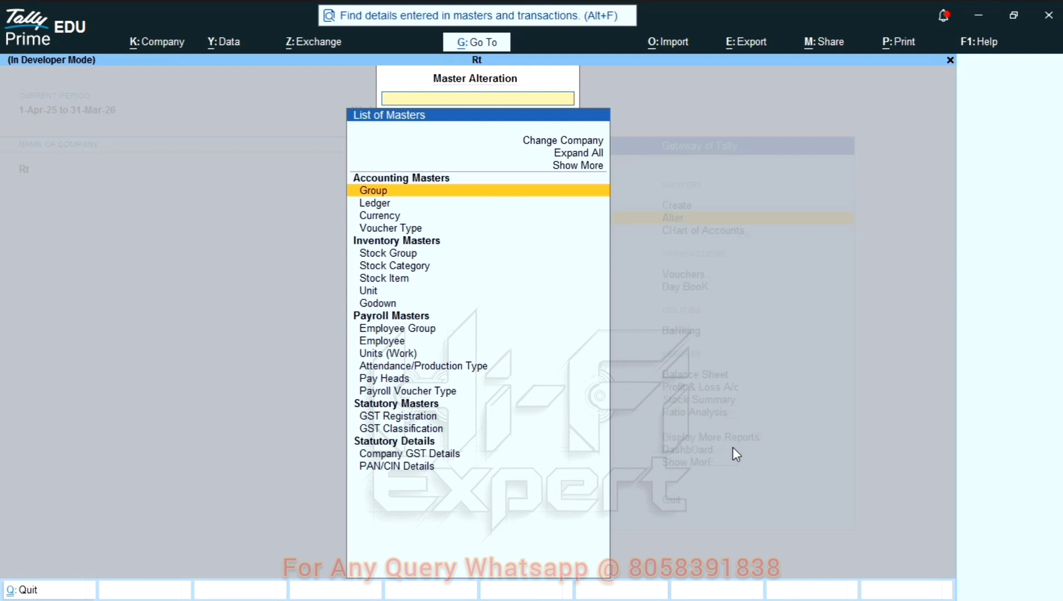
key(Down)
key(Down)
key(Down)
key(Return)
key(Down)
key(Down)
key(Down)
key(Down)
key(Down)
key(Down)
key(Down)
key(Down)
key(Down)
key(Down)
key(Down)
key(Down)
key(Down)
key(Down)
key(Down)
key(Down)
key(Down)
key(Down)
key(Down)
key(Down)
key(Down)
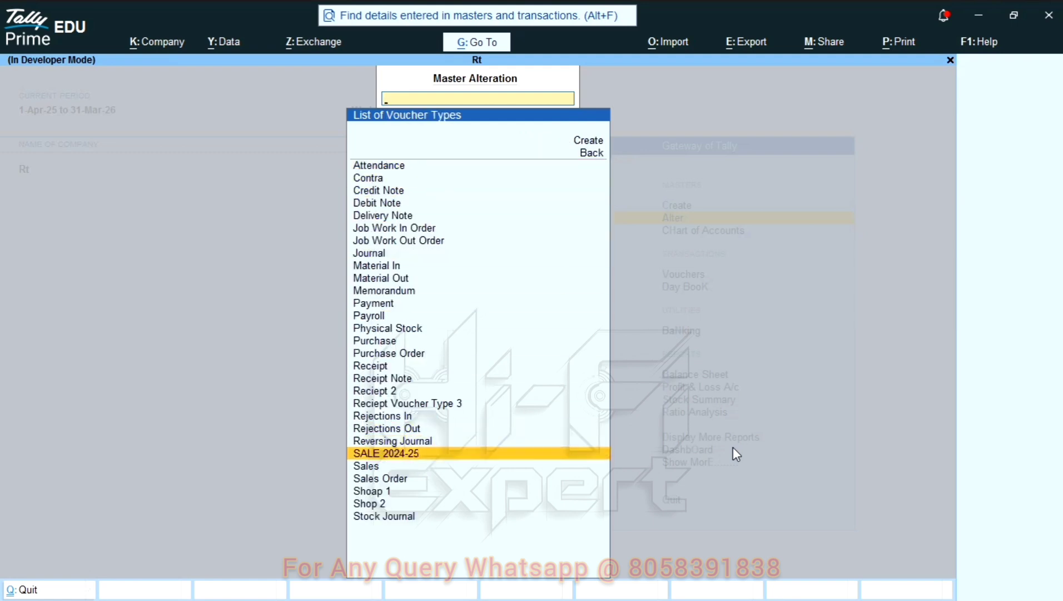
key(Down)
key(Down)
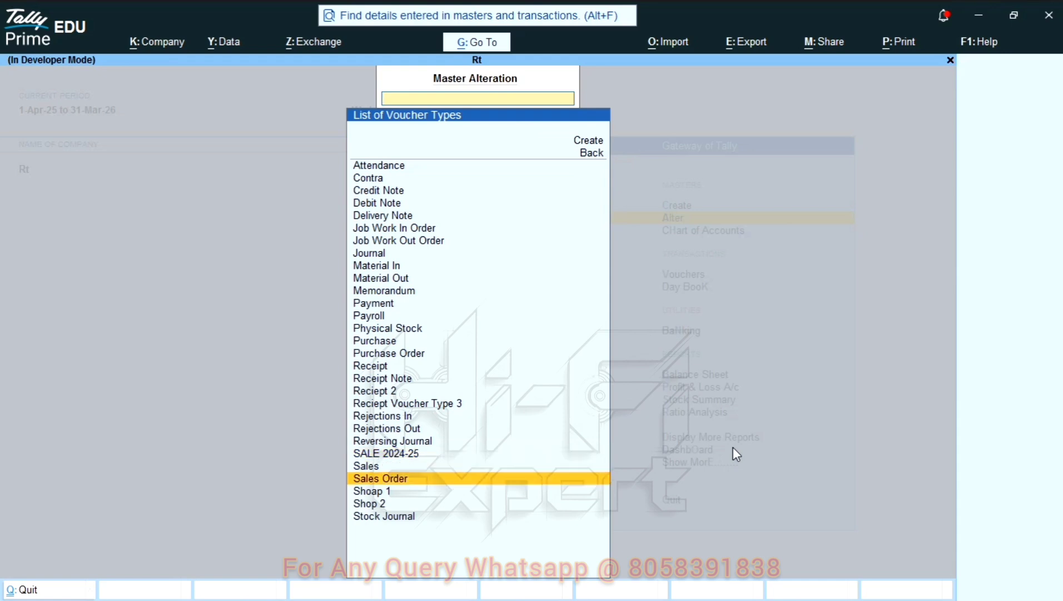
key(Up)
key(Up)
key(Up)
key(Down)
key(Down)
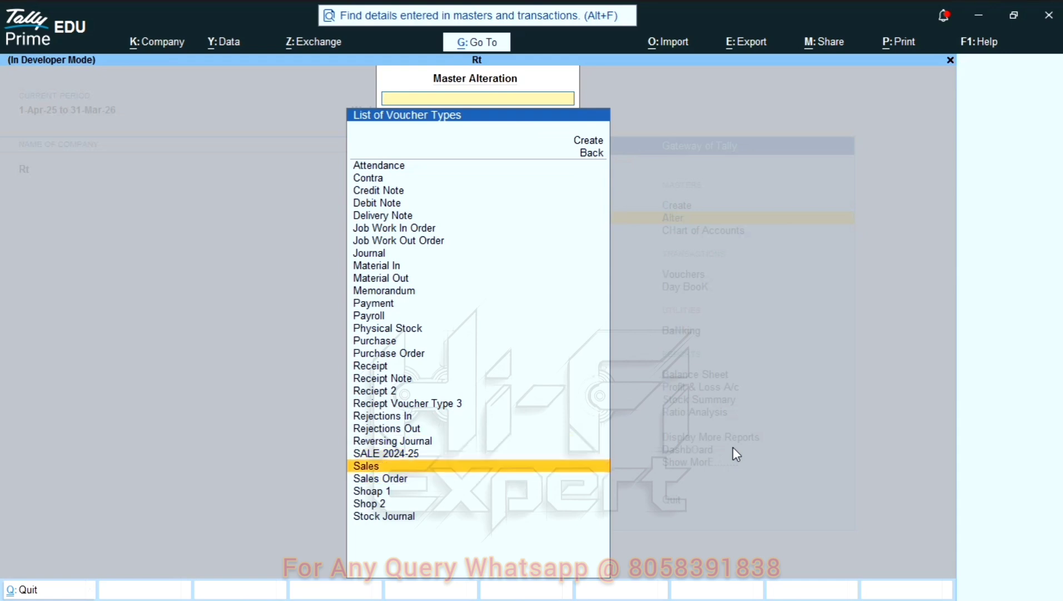
key(Escape)
key(Escape)
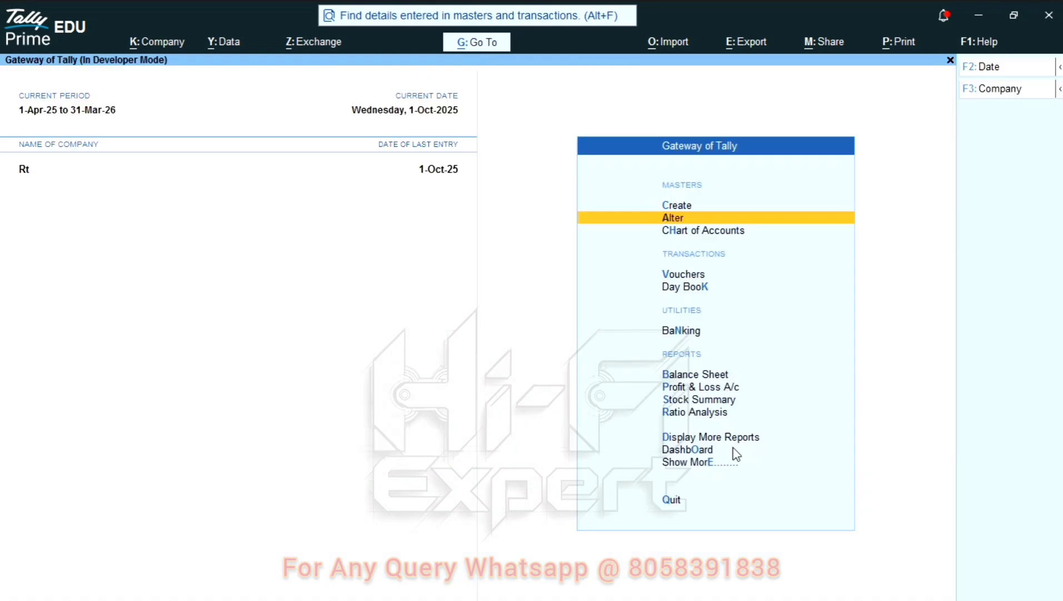
- Start creating a voucher type master named Wholesale, without an alias
key(Up)
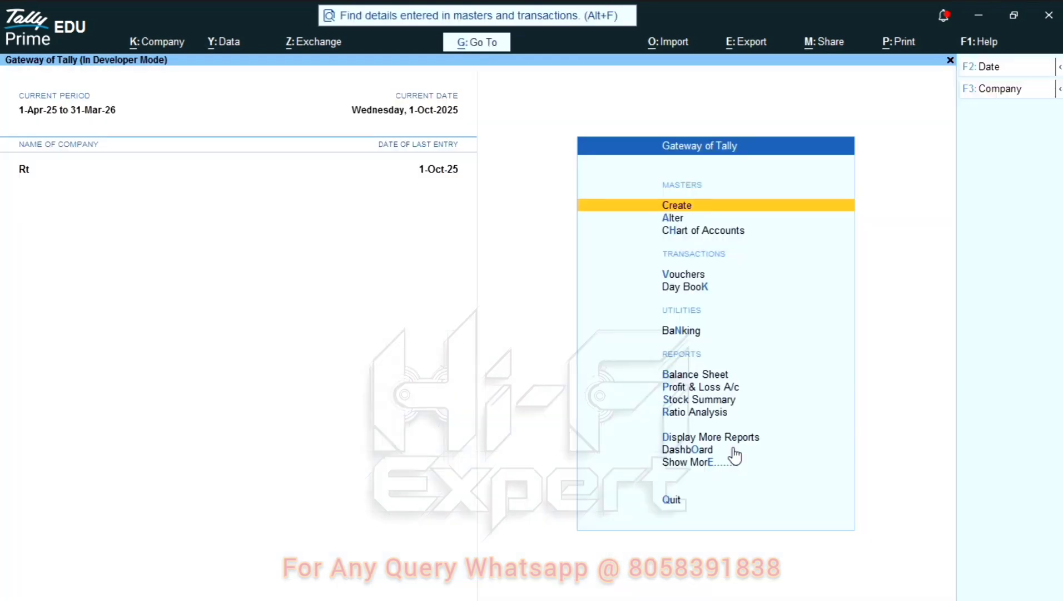
key(Return)
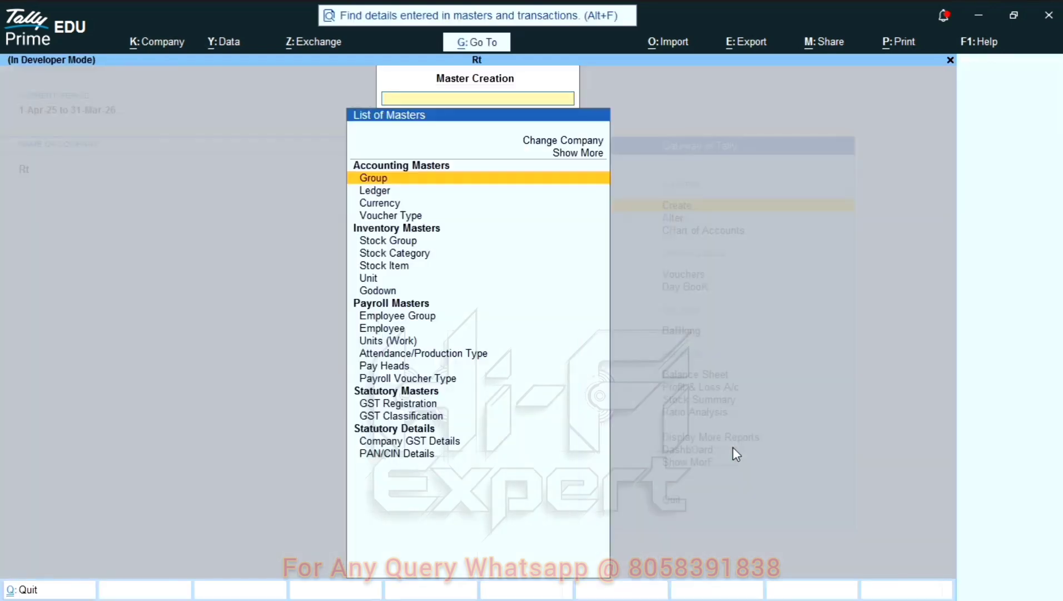
key(Down)
key(Down)
key(Down)
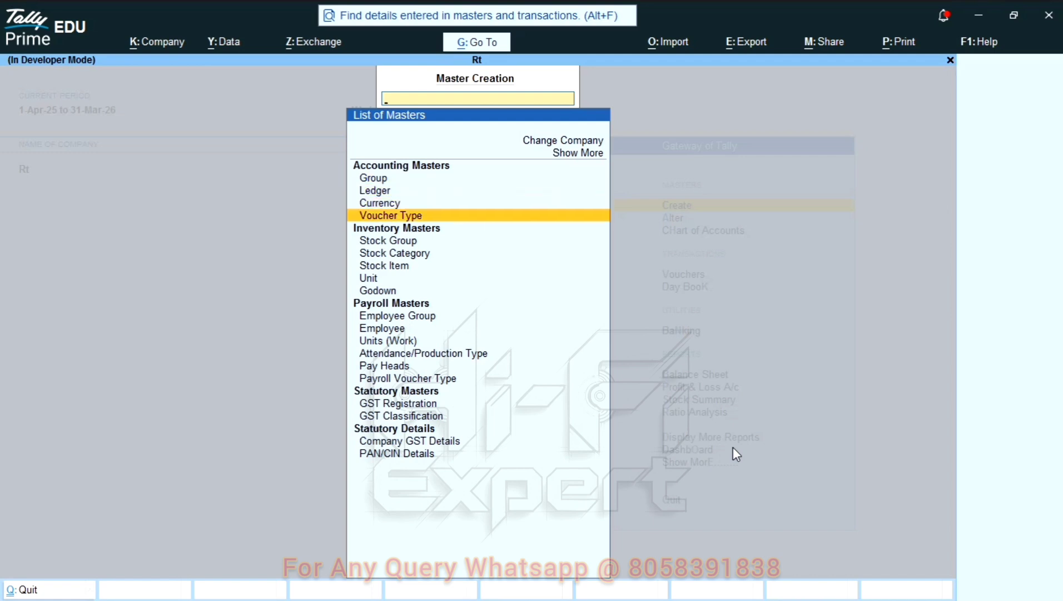
key(Return)
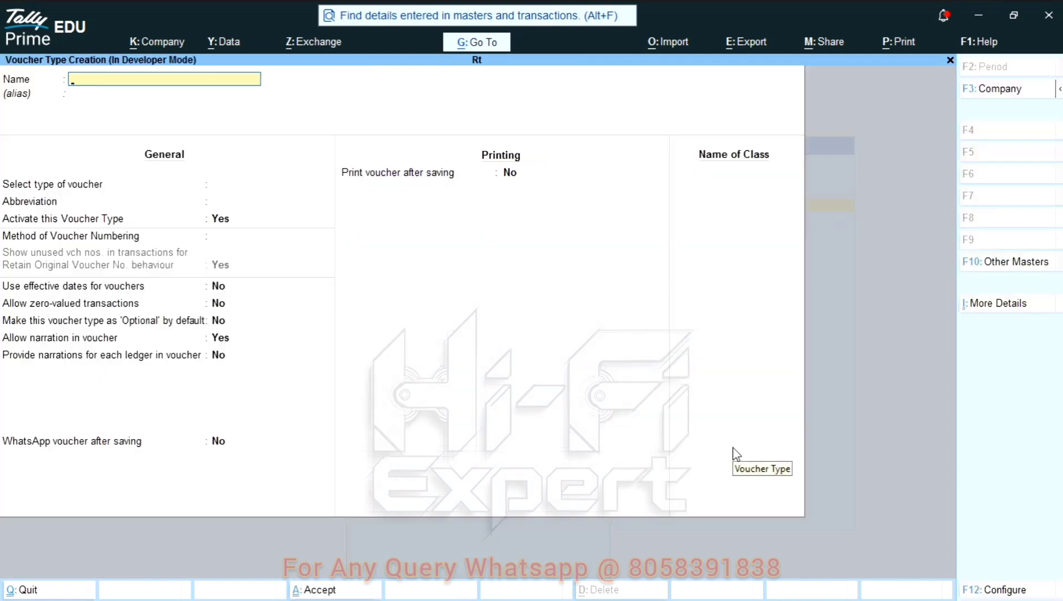
text(Wholesale)
key(Return)
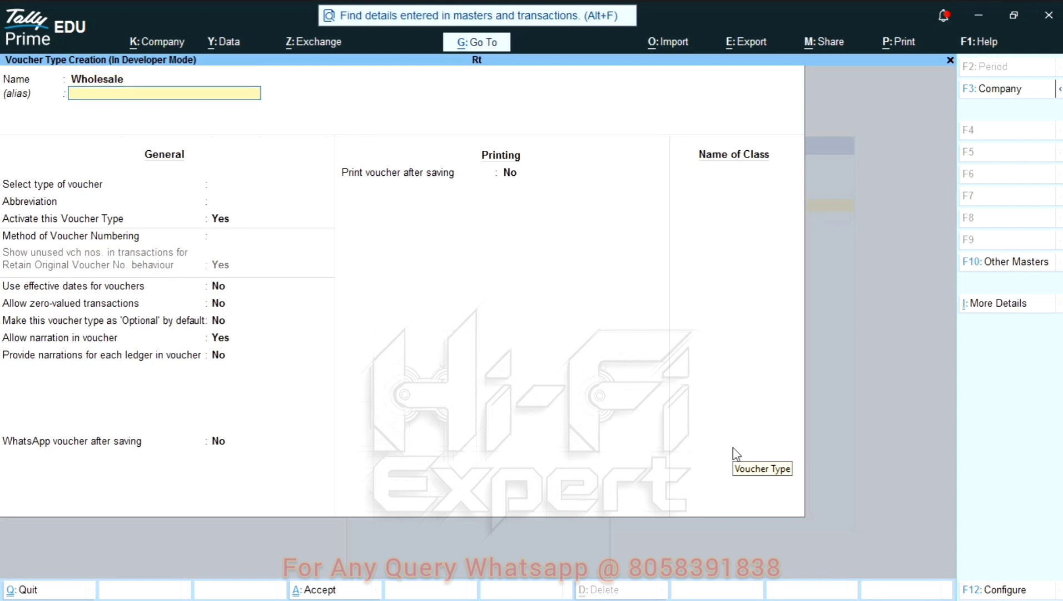
key(Return)
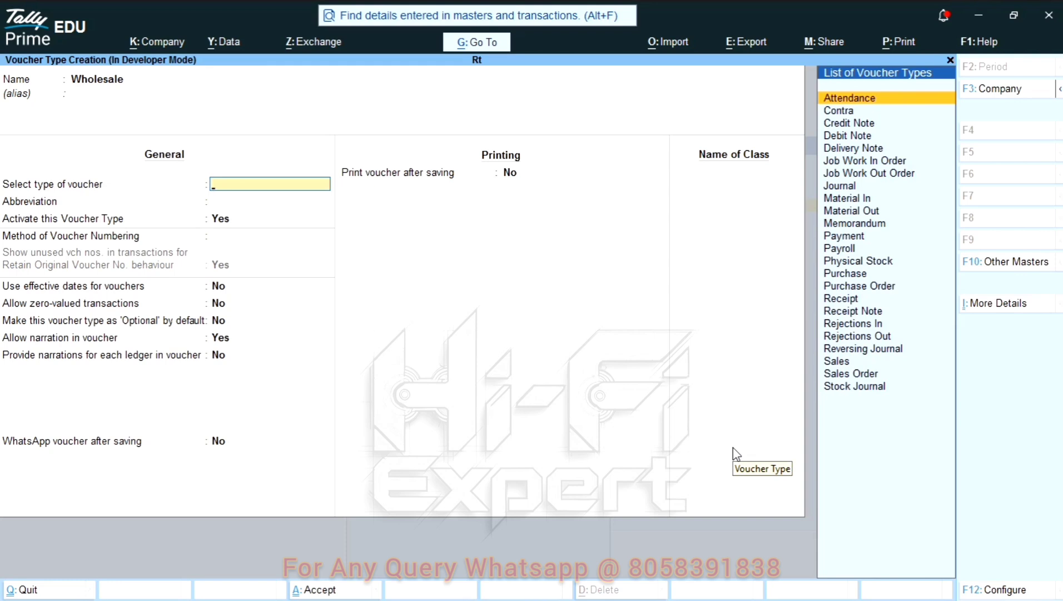
- Base the Wholesale voucher type on Sales, with Automatic numbering and Retain Original Voucher No. as the numbering behaviour
text(Sales)
key(Return)
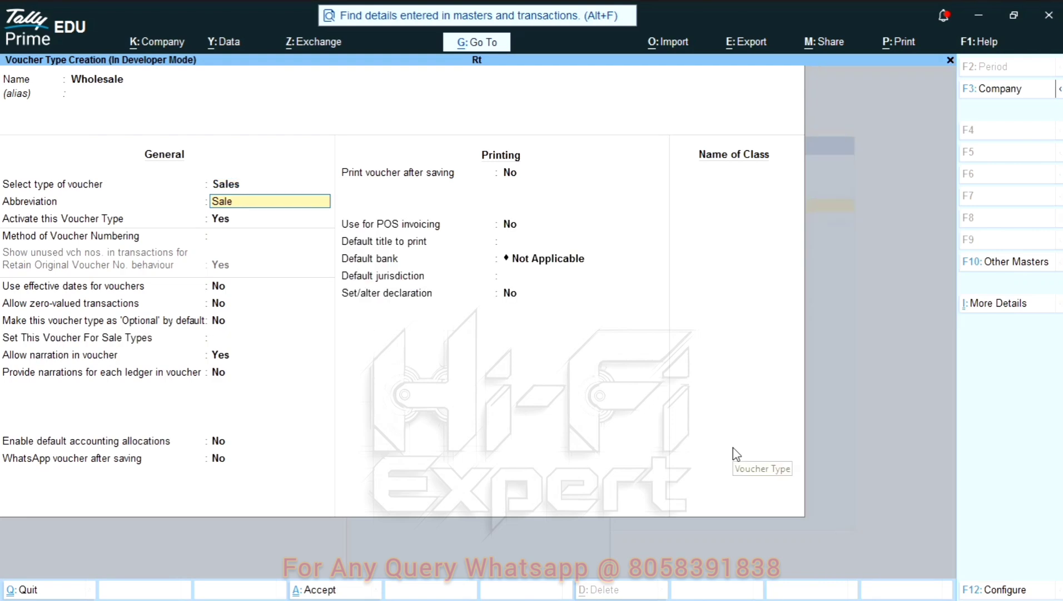
key(Return)
key(Return)
key(Return)
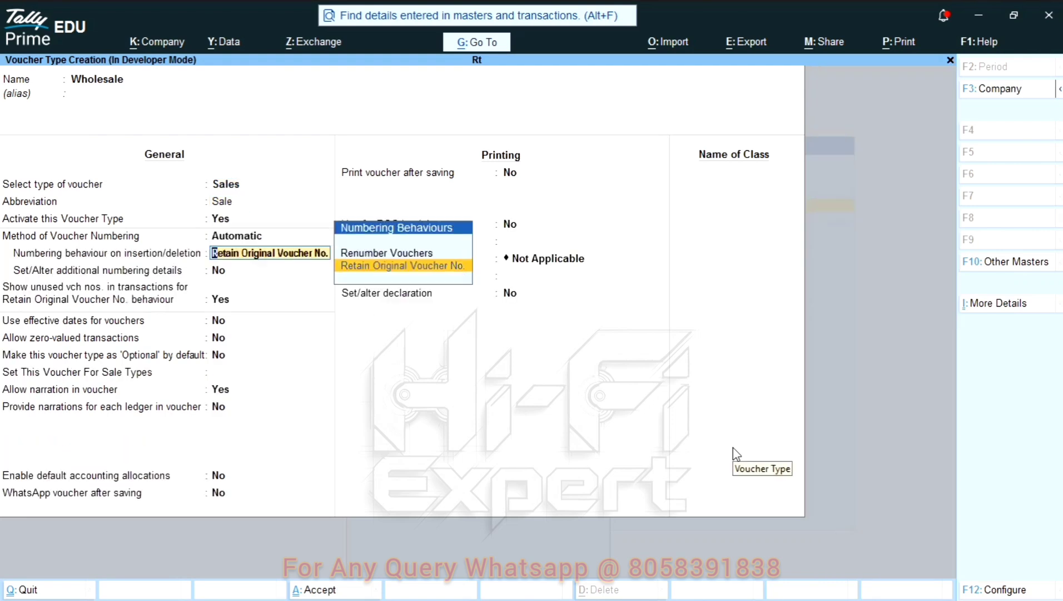
key(Return)
key(Return)
key(Return)
key(Return)
key(Return)
key(Return)
key(Return)
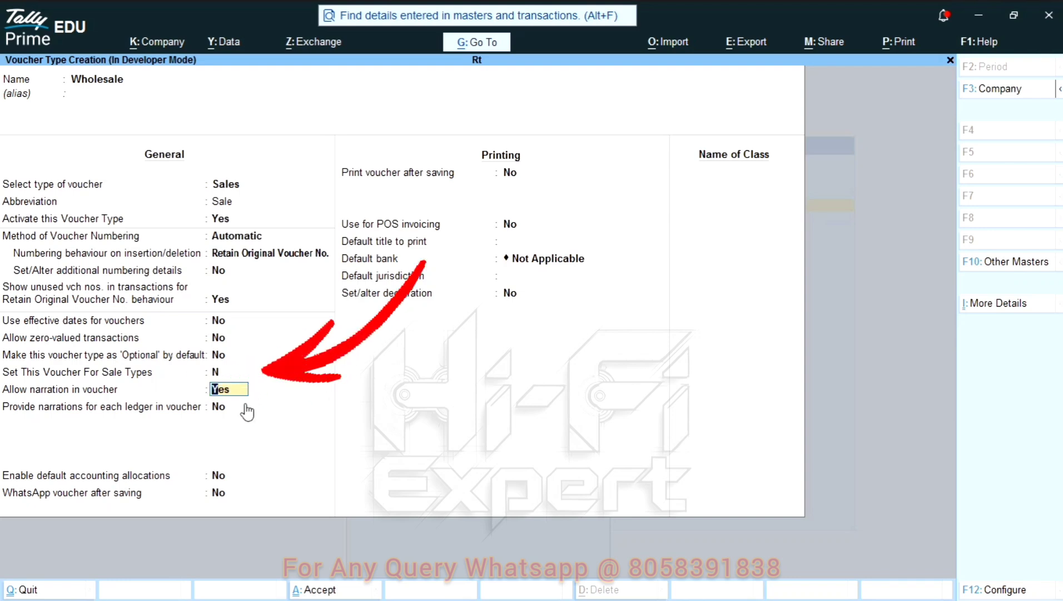
- Set the Wholesale voucher type's sale type to WholeSale (W)
key(Up)
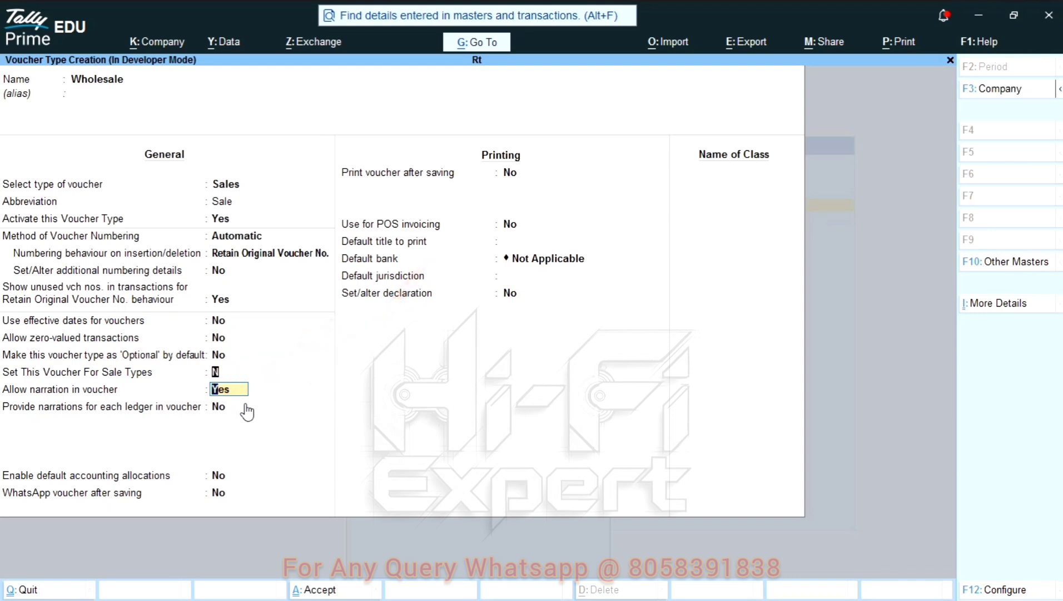
key(Down)
key(Down)
key(Down)
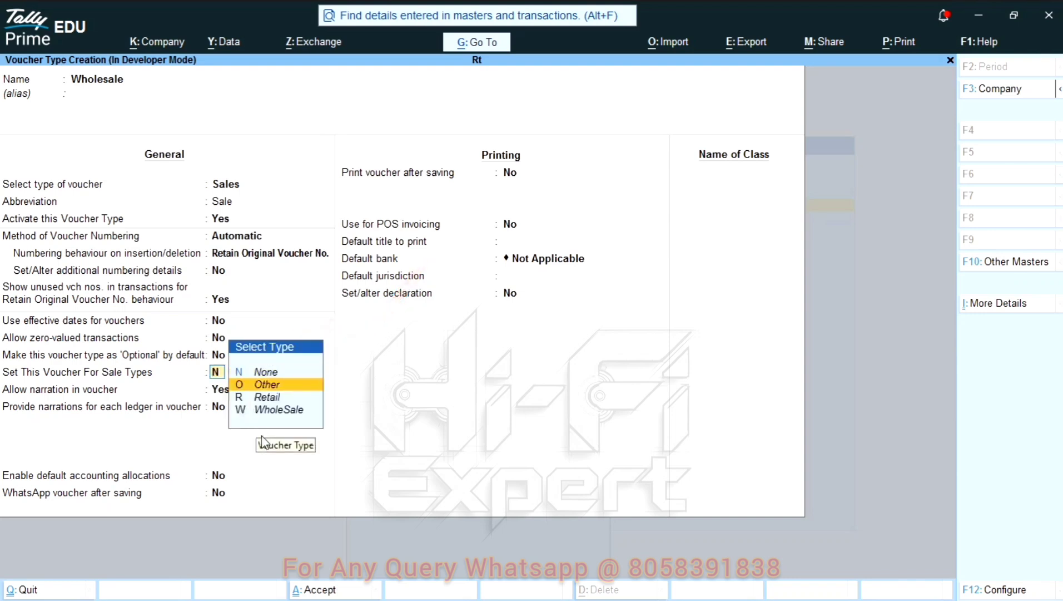
key(Up)
key(Up)
key(Up)
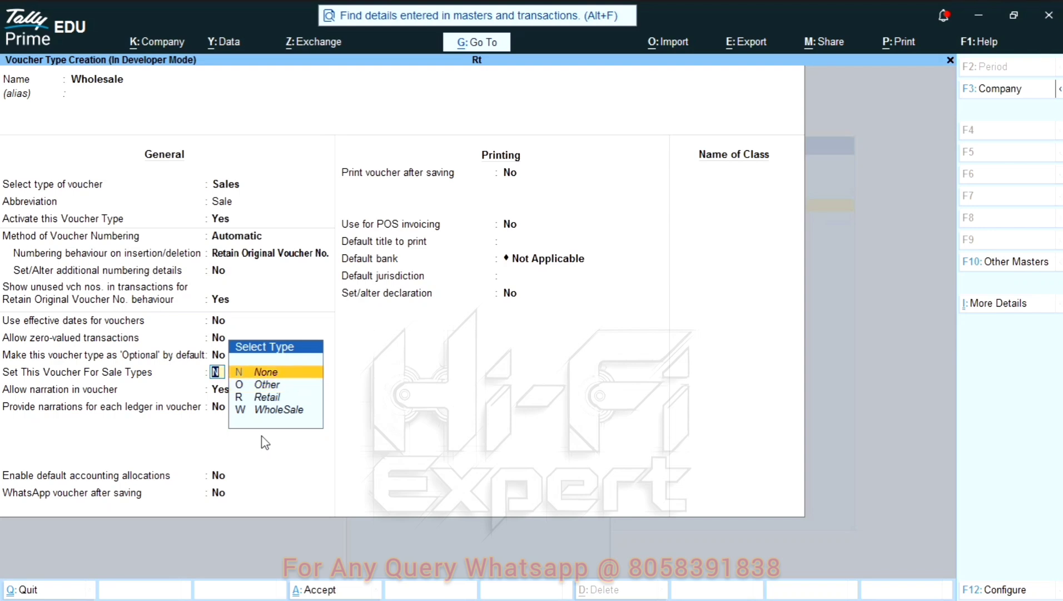
key(Down)
key(Down)
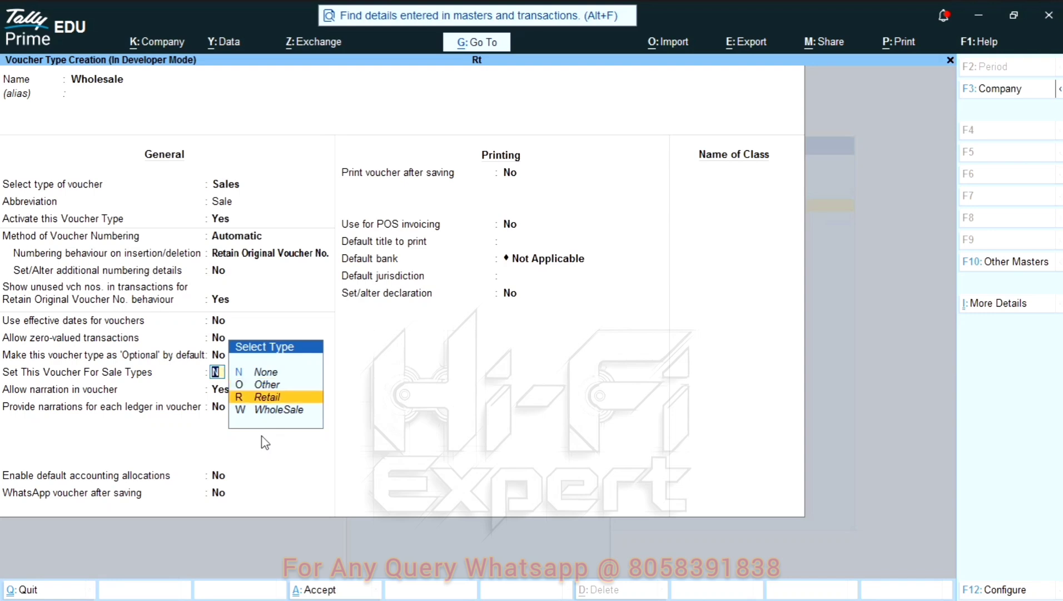
key(Down)
key(Return)
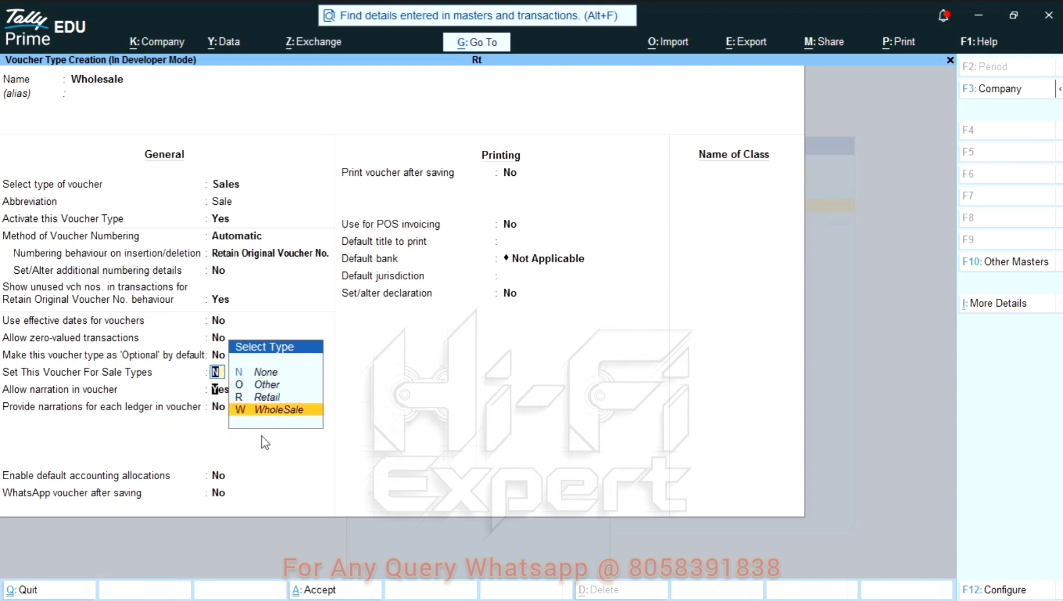
- Accept the remaining default settings of the Wholesale voucher type and save it
key(Return)
key(Return)
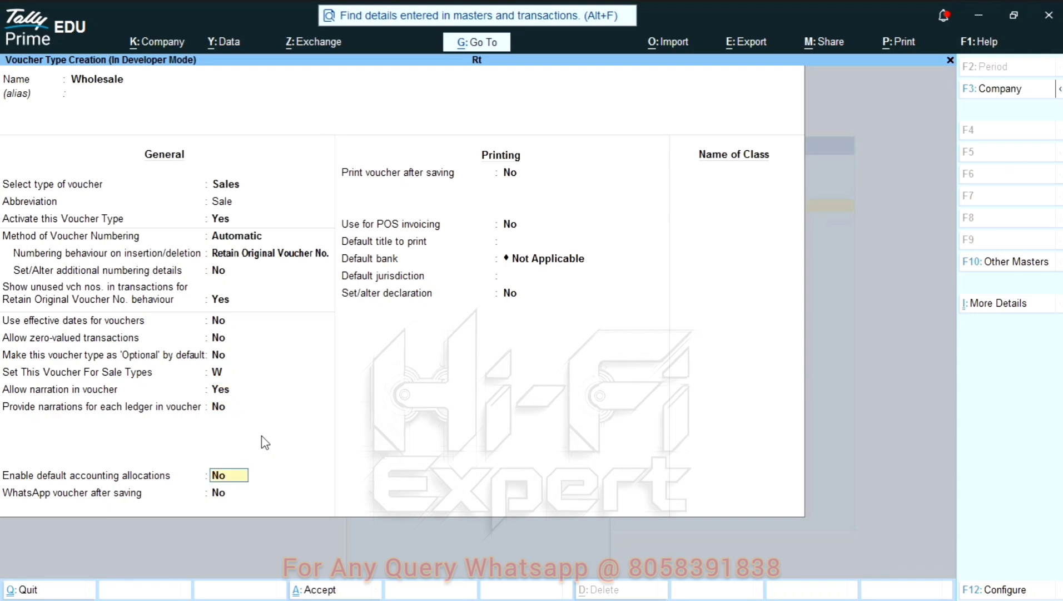
key(Return)
key(Return)
key(Return)
key(Return)
key(Return)
key(Return)
key(Return)
key(Return)
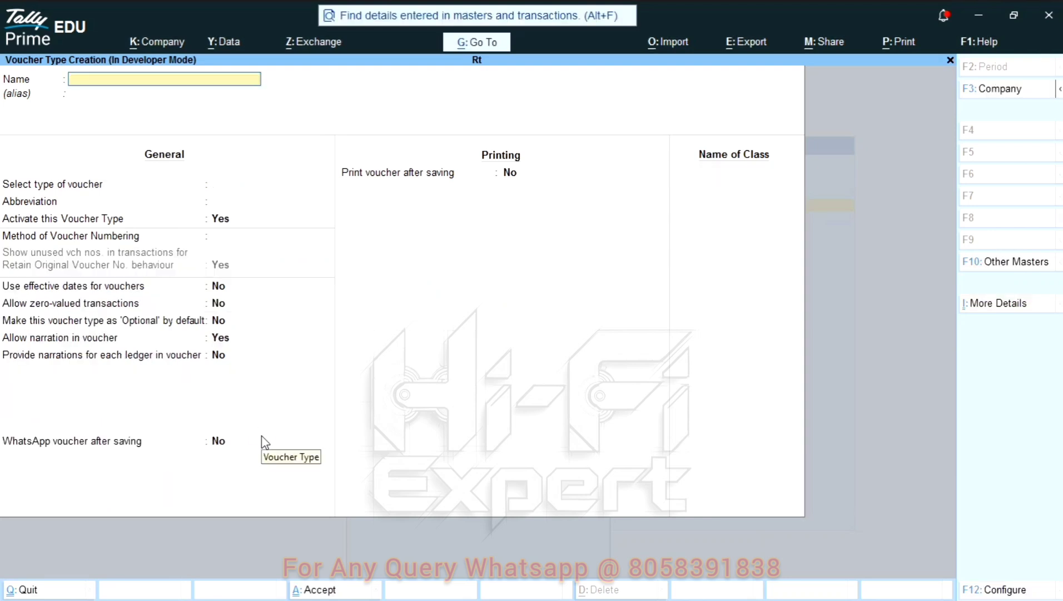
- Define another voucher type named Retail, based on Sales, with Automatic numbering that retains the original voucher numbers
text(Retail)
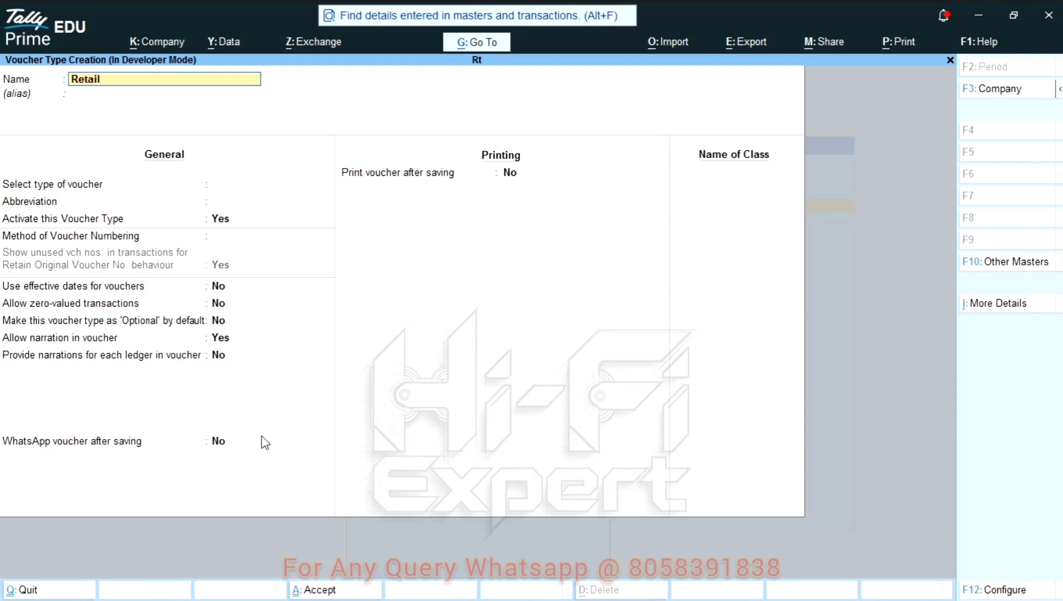
key(Return)
text(Sales)
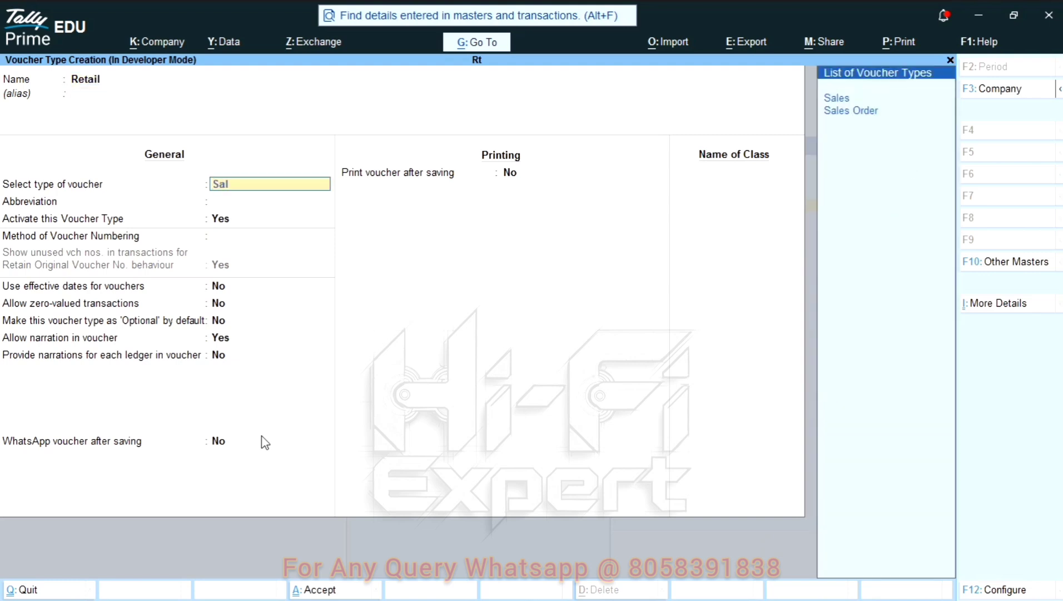
key(Return)
key(Return)
key(Return)
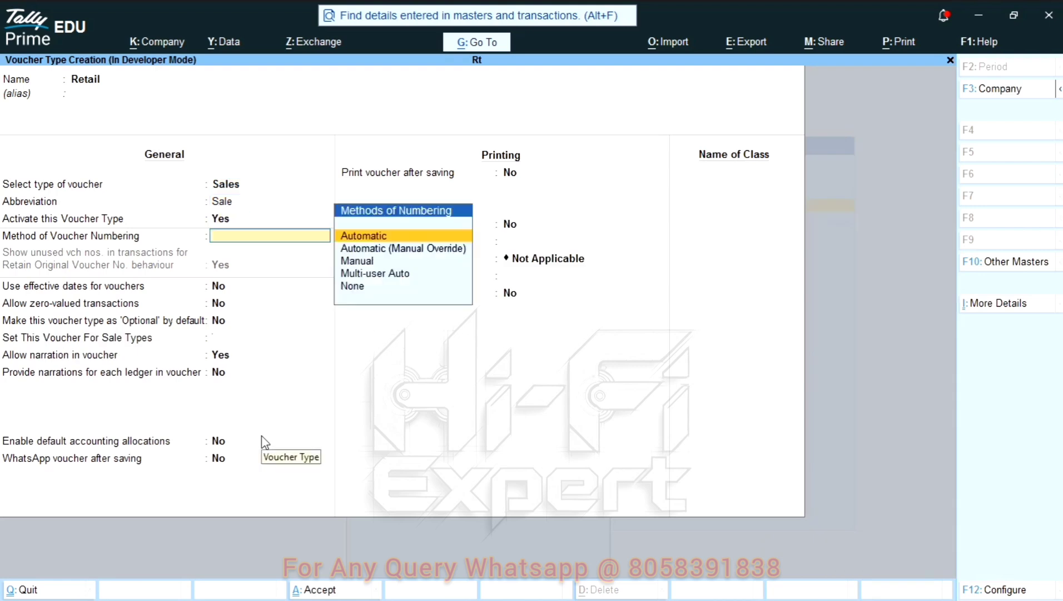
key(Return)
key(Return)
key(Return)
key(Return)
key(Return)
key(Return)
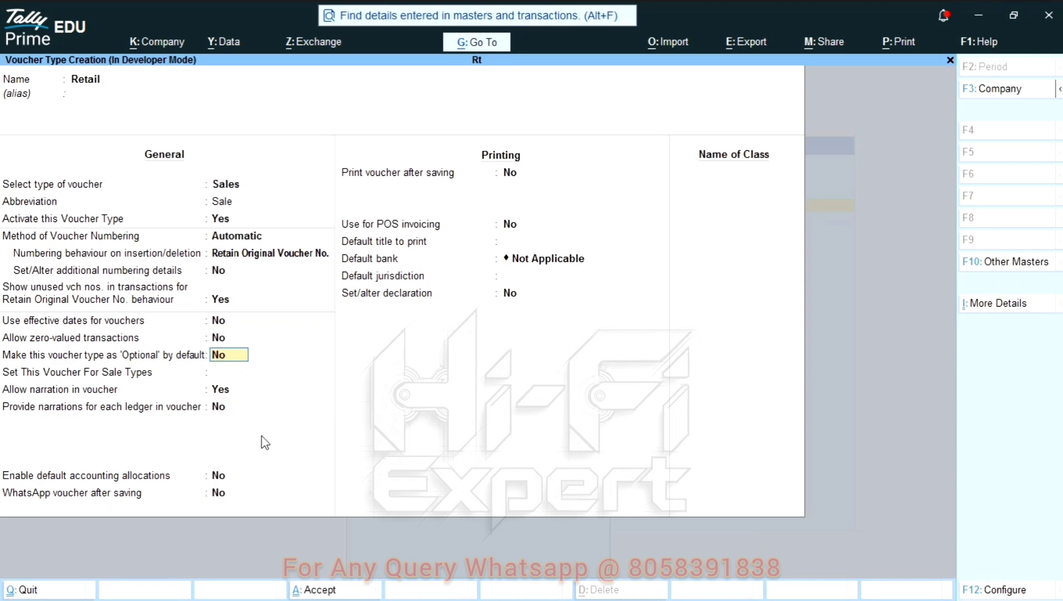
- Set the Retail voucher type's sale type to Retail (R) and save the voucher type
key(Return)
key(Return)
key(BackSpace)
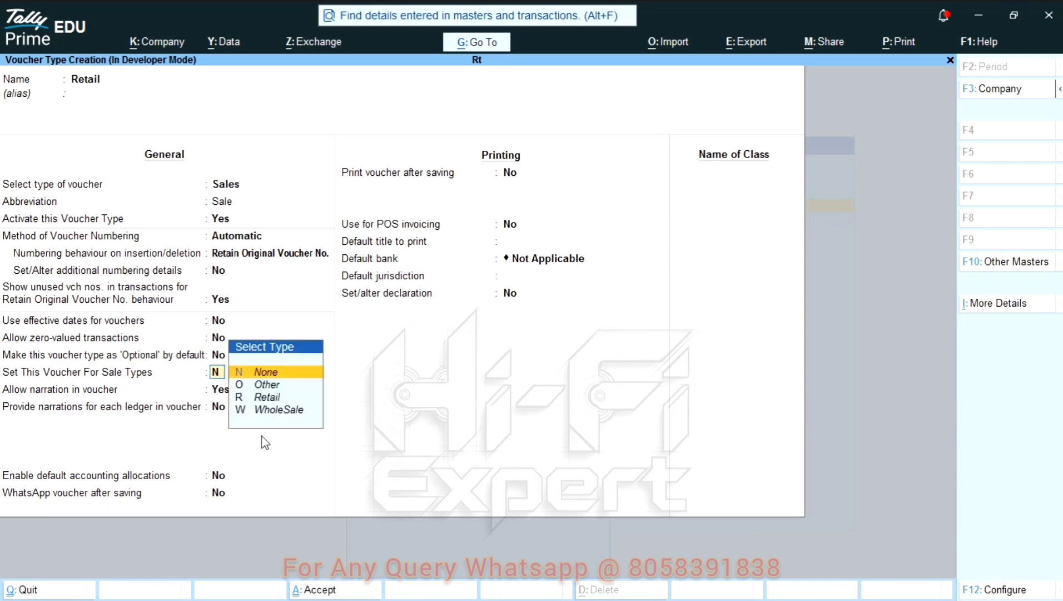
key(Down)
key(Down)
key(Return)
key(Return)
key(Return)
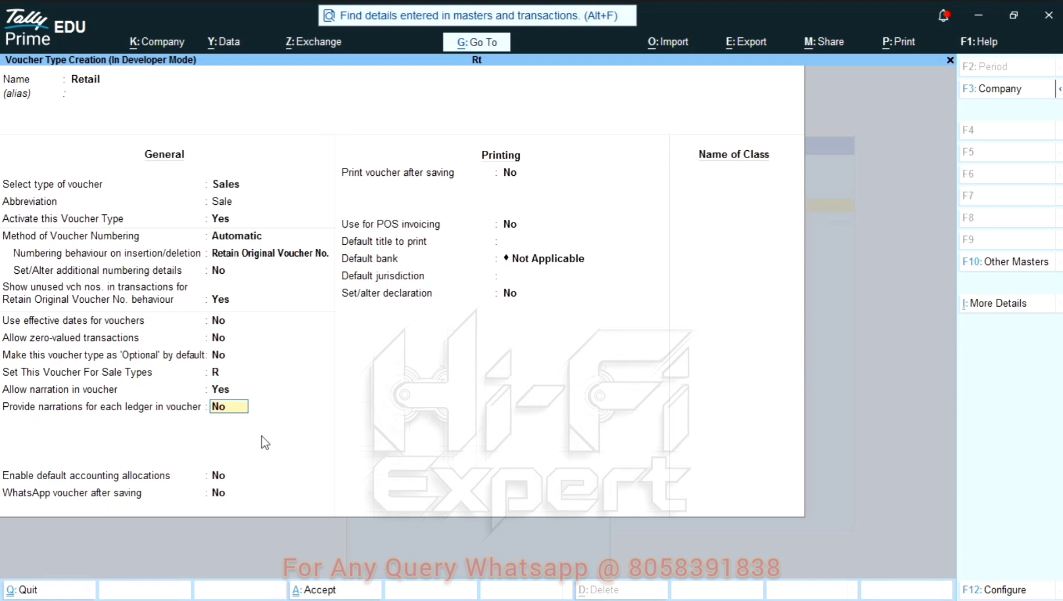
key(ctrl)
key(ctrl+a)
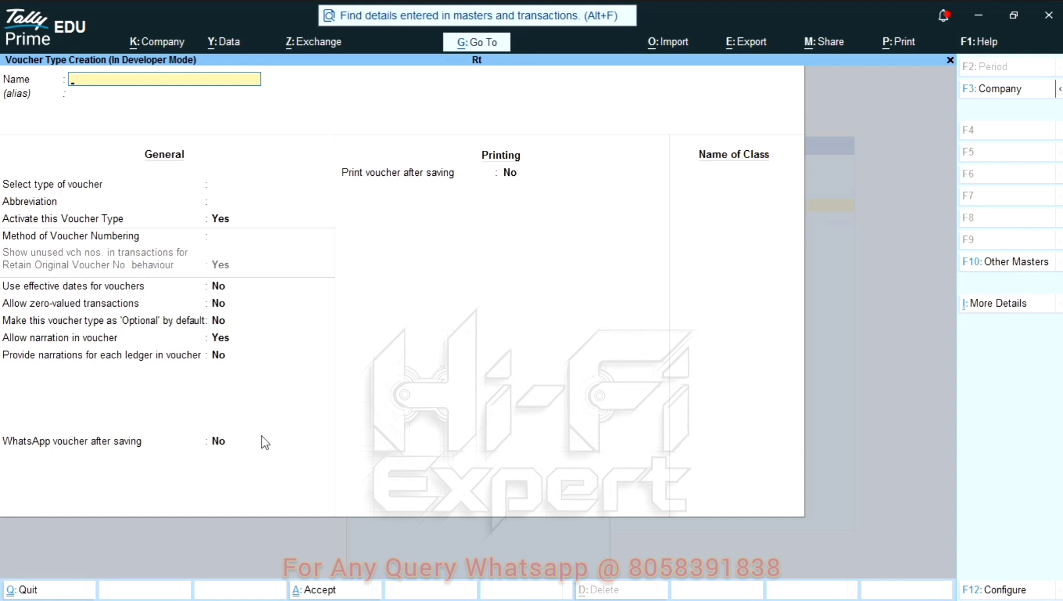
- Name the new voucher type POS Sale
text(Good Margin)
key(BackSpace)
key(BackSpace)
key(BackSpace)
key(BackSpace)
key(BackSpace)
key(BackSpace)
key(BackSpace)
key(BackSpace)
key(BackSpace)
key(BackSpace)
text(POS Sale)
key(Return)
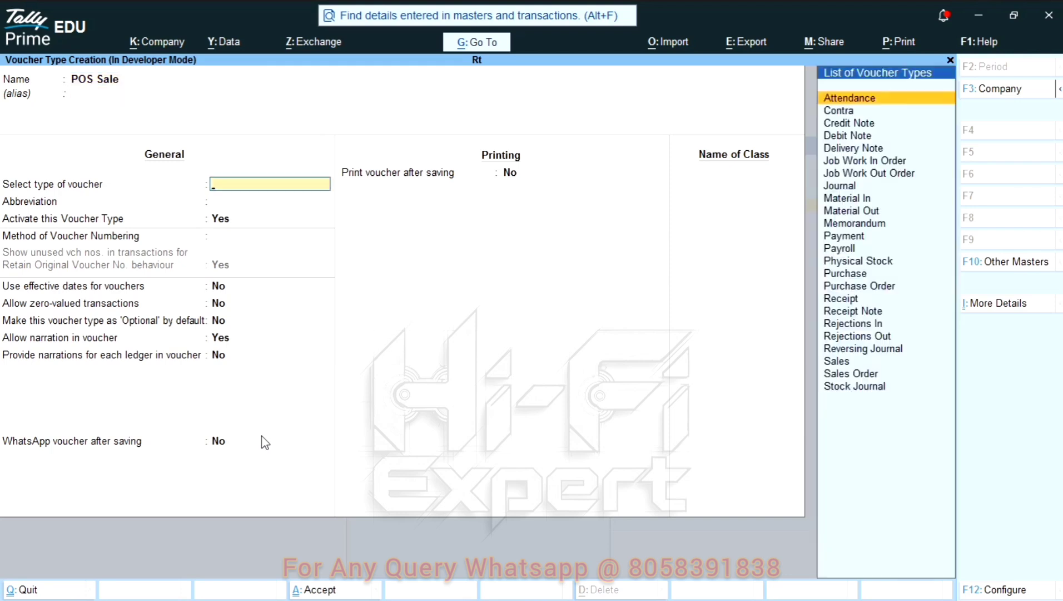
- Base the POS Sale voucher type on Sales with Automatic numbering that retains the original voucher numbers
text(Sale)
key(Return)
key(Return)
key(Return)
key(Return)
key(Return)
key(Return)
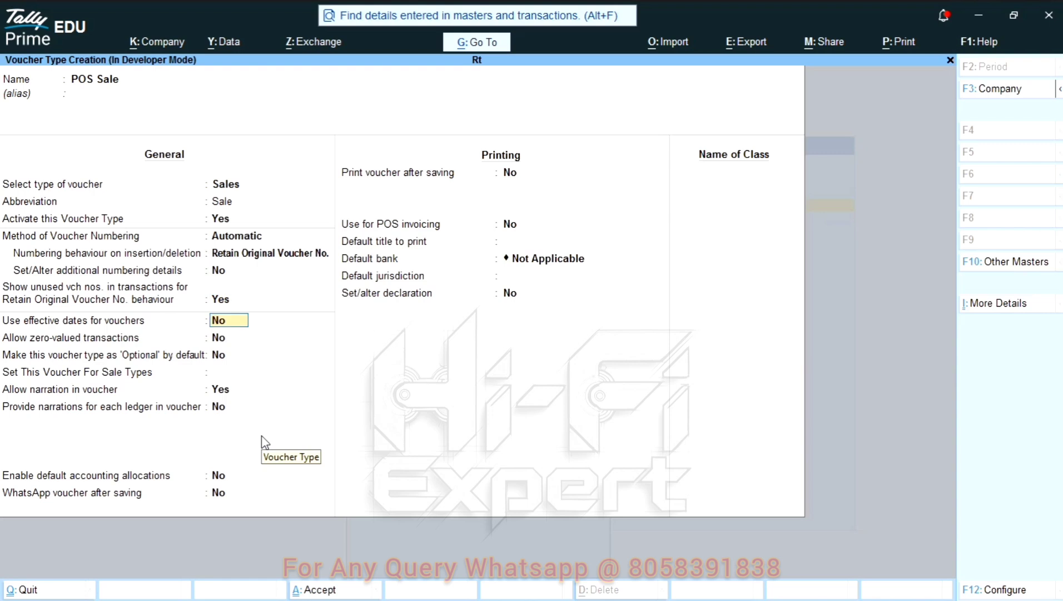
- Set the POS Sale voucher type's sale type to Other (O), leaving the neighbouring options at their defaults
key(Return)
key(Return)
key(Return)
key(BackSpace)
key(Down)
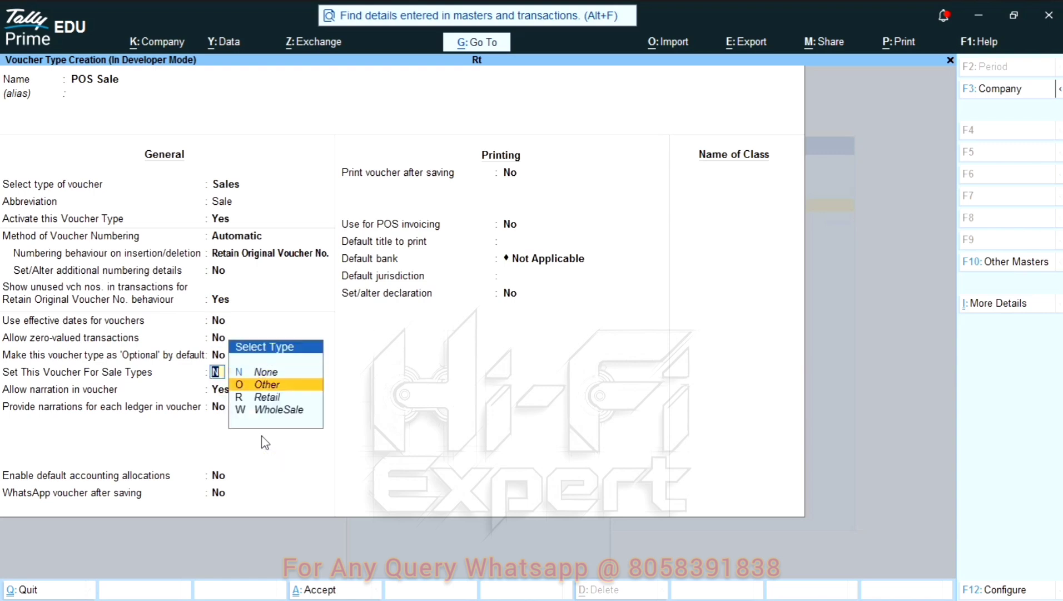
key(Return)
key(Return)
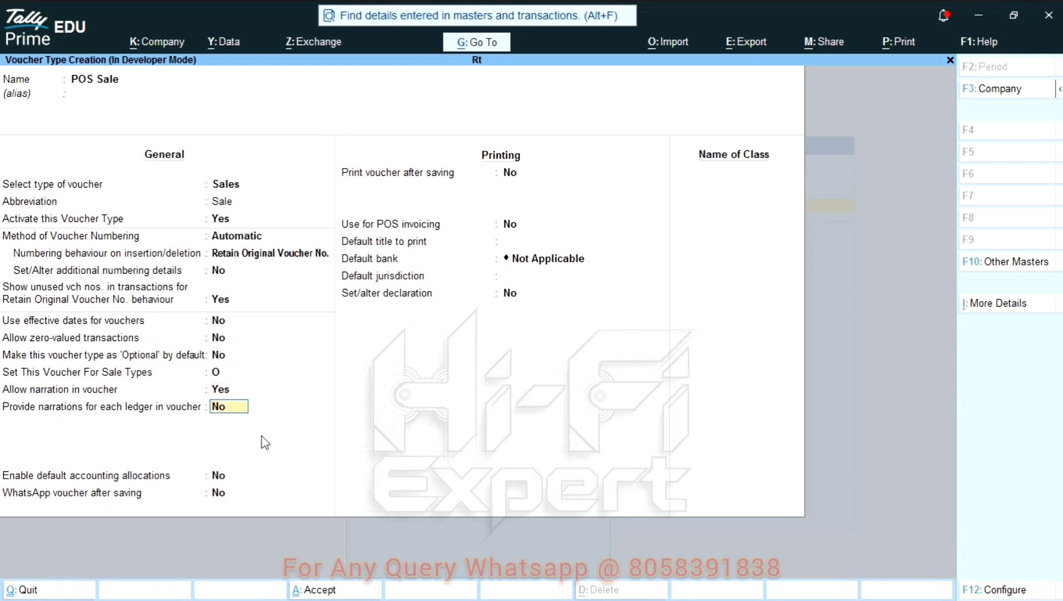
- Save the POS Sale voucher type and return to the Gateway of Tally
key(ctrl)
key(ctrl+a)
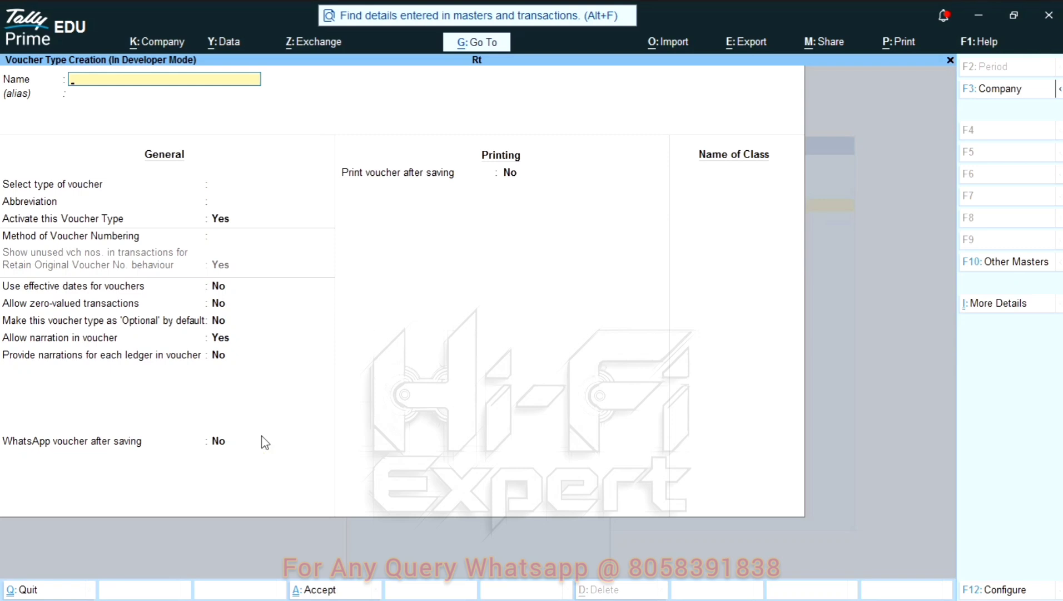
key(Escape)
key(Return)
key(Escape)
key(Escape)
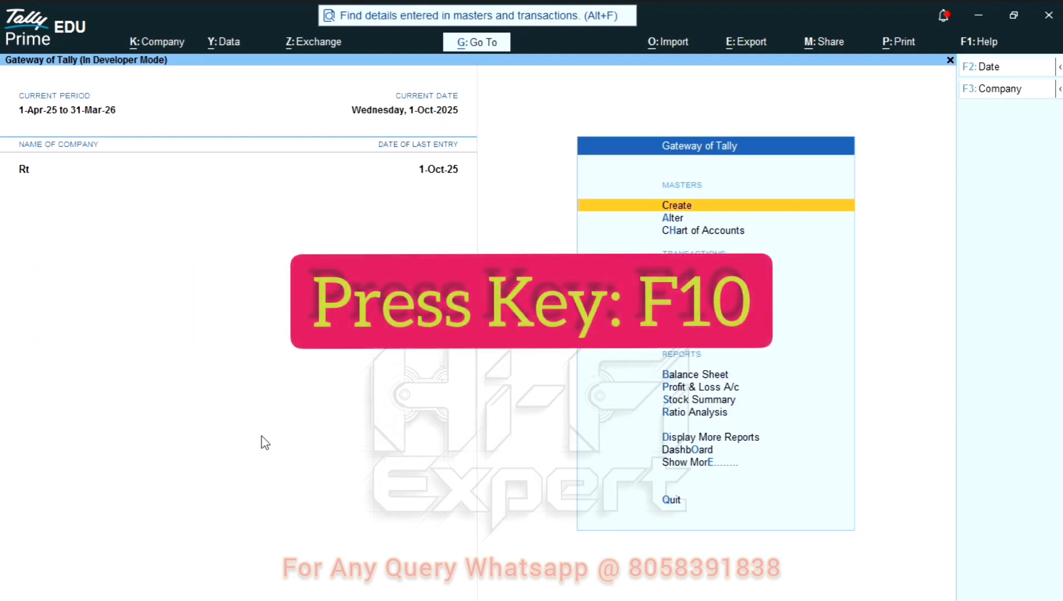
- In the add-on features, keep the Krishh's rate setup enabled, choose By Item Master (BIM) as the rating method, and save
key(F10)
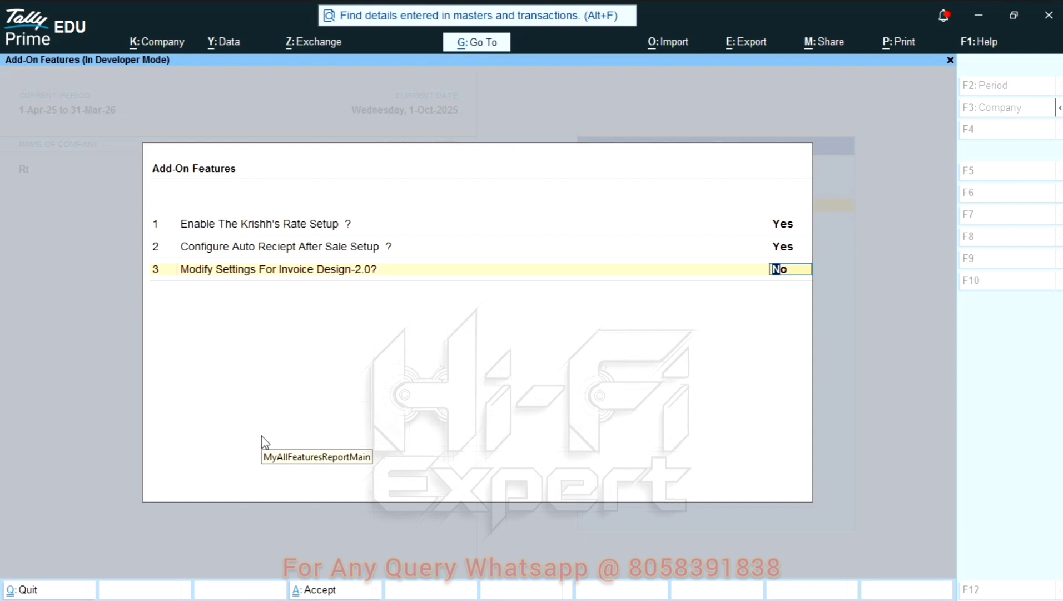
key(Up)
key(Up)
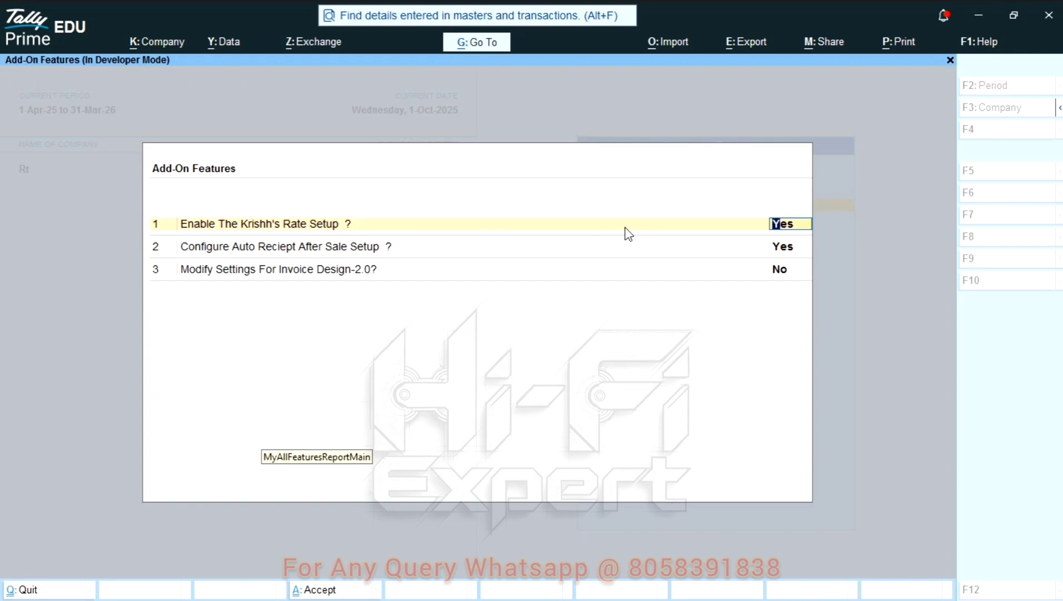
key(Return)
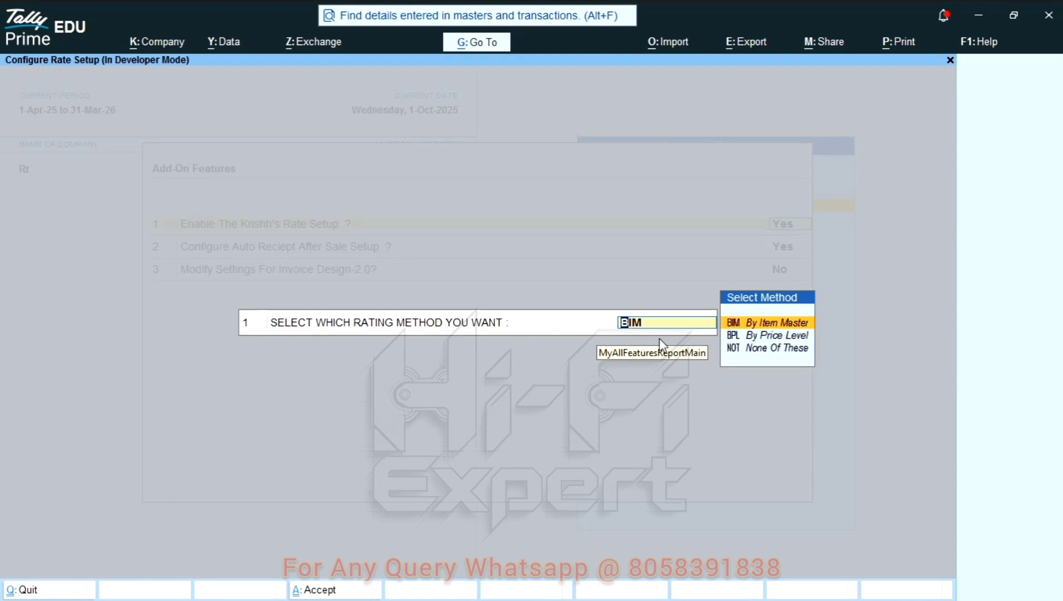
key(Down)
key(Up)
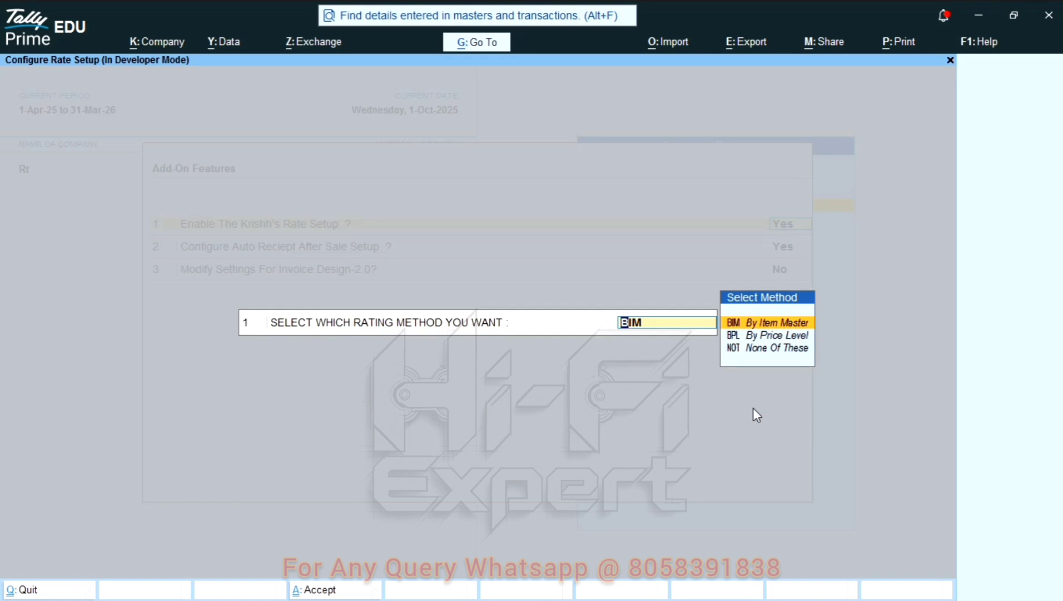
key(Down)
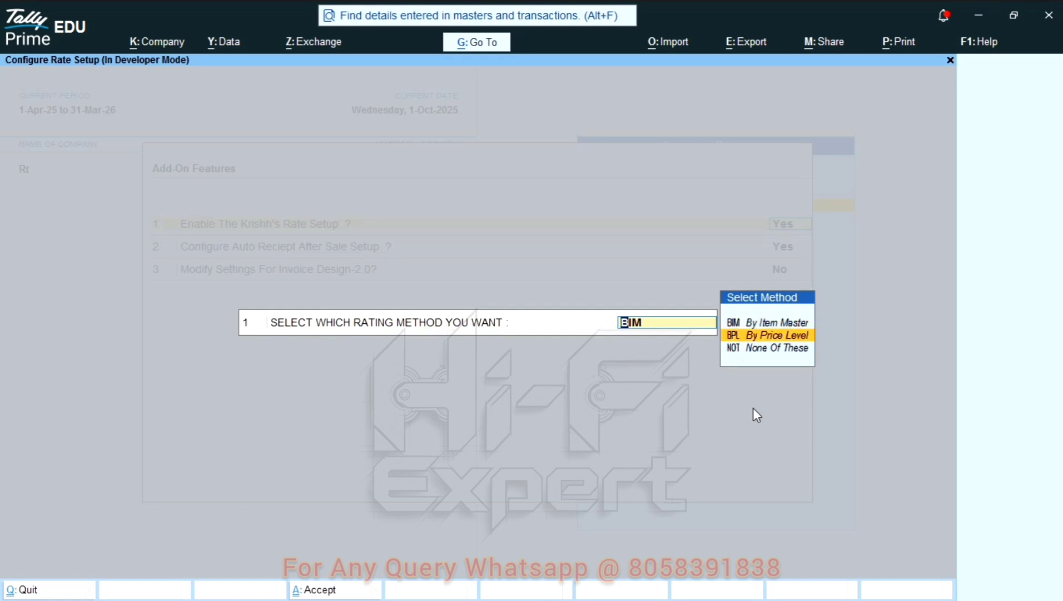
key(Up)
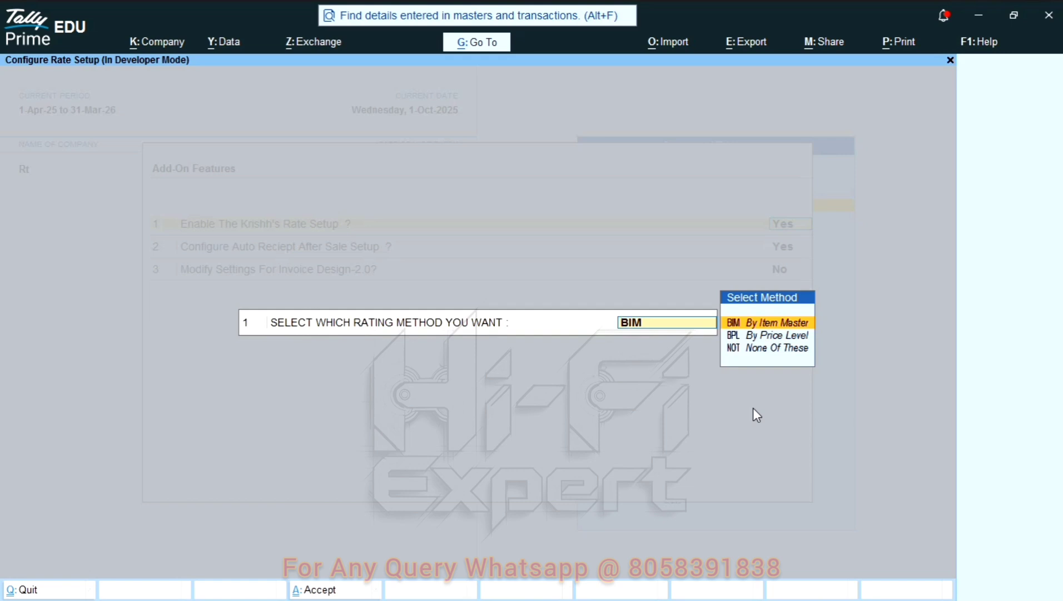
key(Return)
key(ctrl+a)
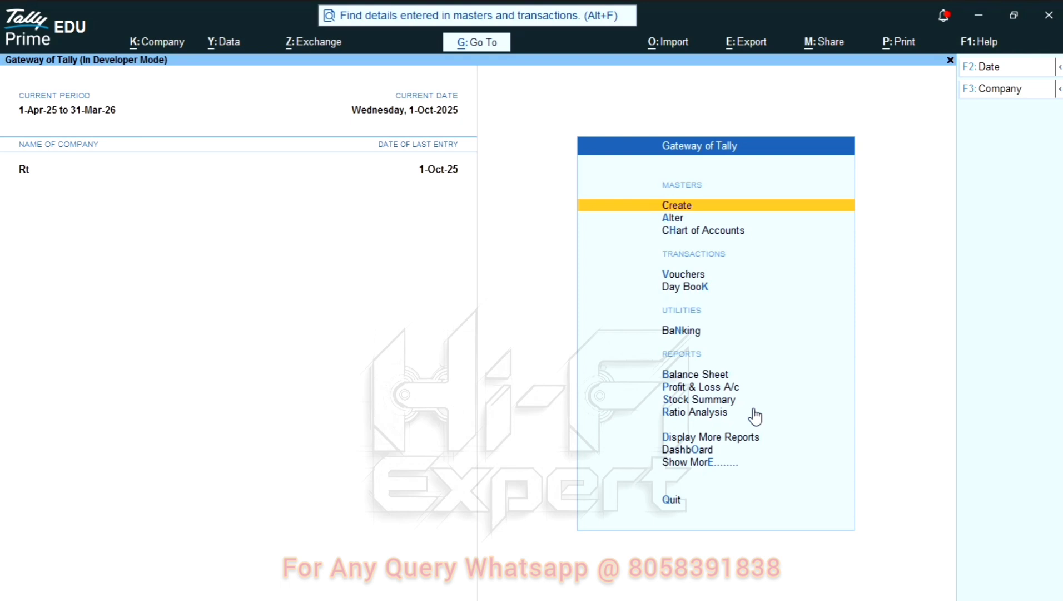
- Start a new stock item and name it Lux Soap 20 Gm
key(Down)
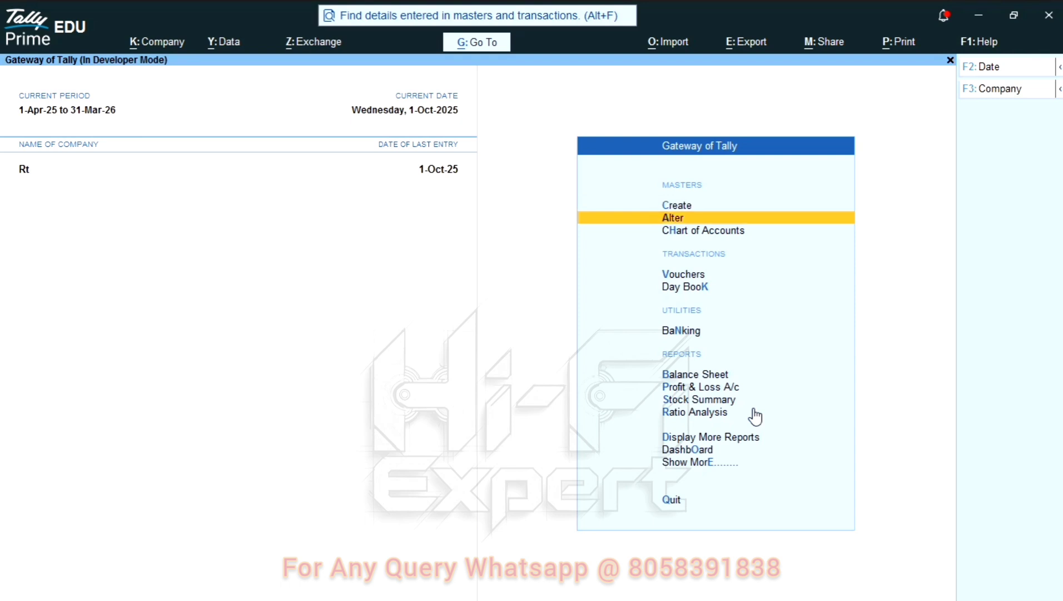
key(Up)
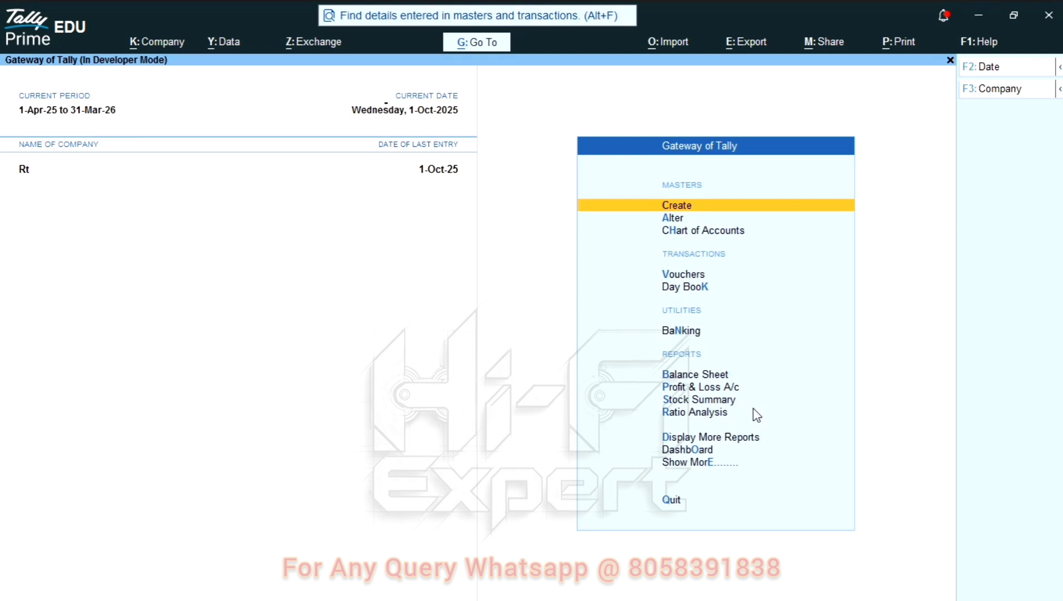
key(Return)
key(Down)
key(Down)
key(Down)
key(Down)
key(Down)
key(Down)
key(Down)
key(Return)
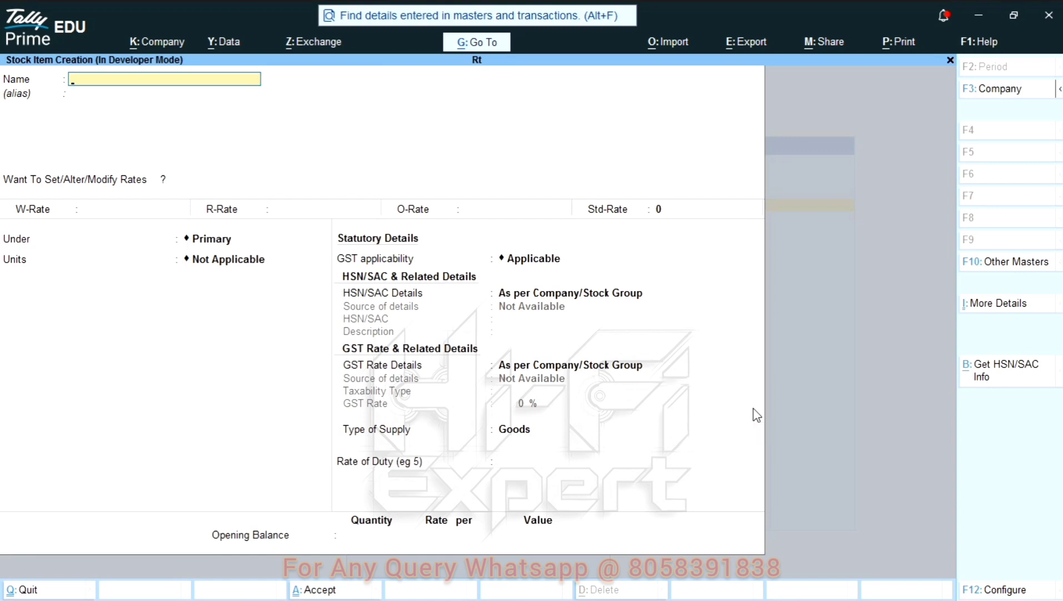
text(Lux Soap 20 Gm)
key(Return)
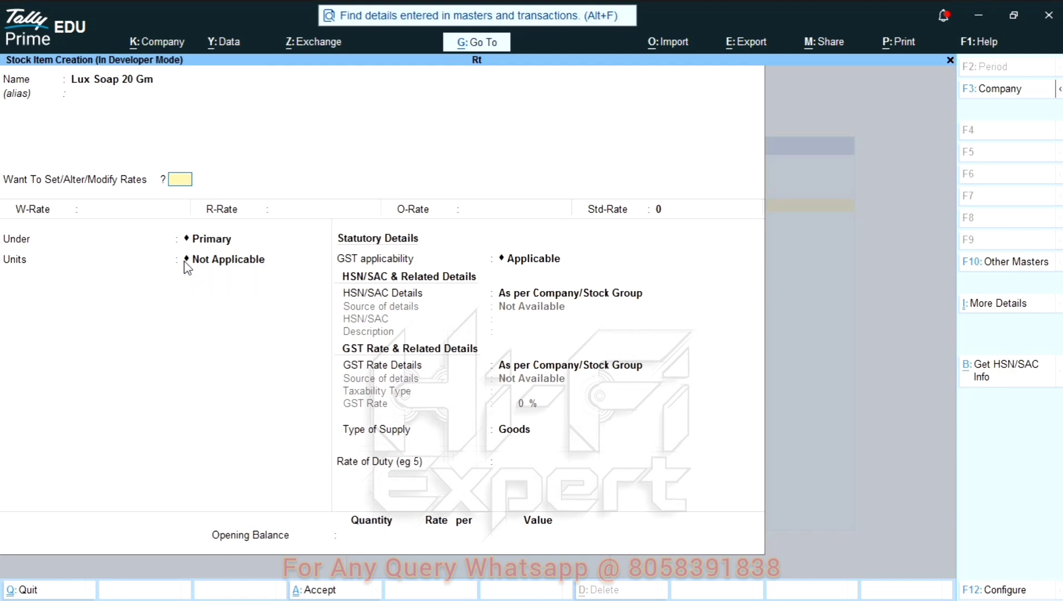
- Try skipping the item's rate entry by leaving the Want To Set/Alter/Modify Rates option blank
text(y)
key(Return)
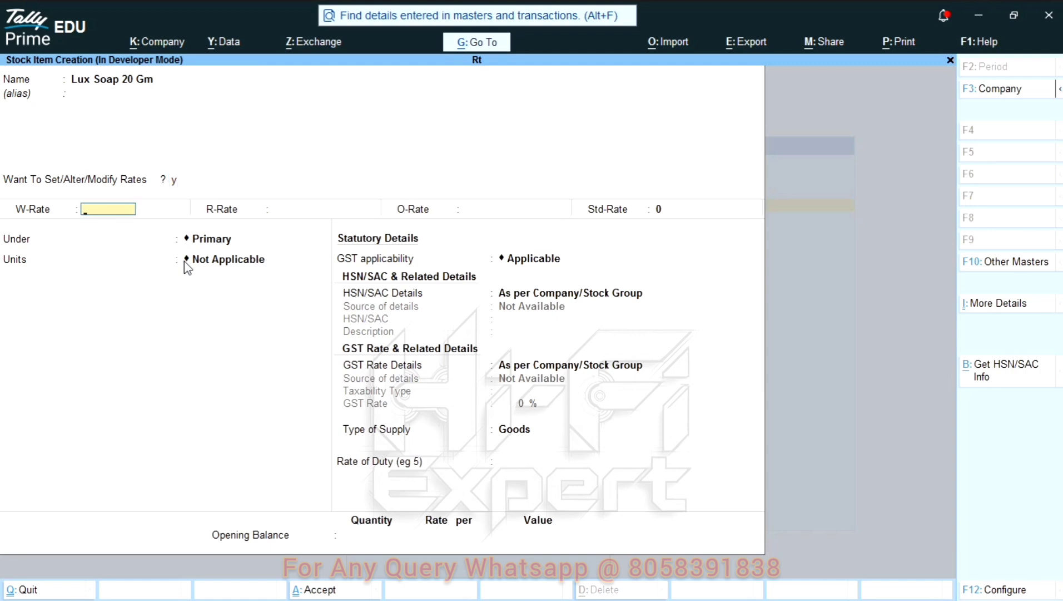
key(BackSpace)
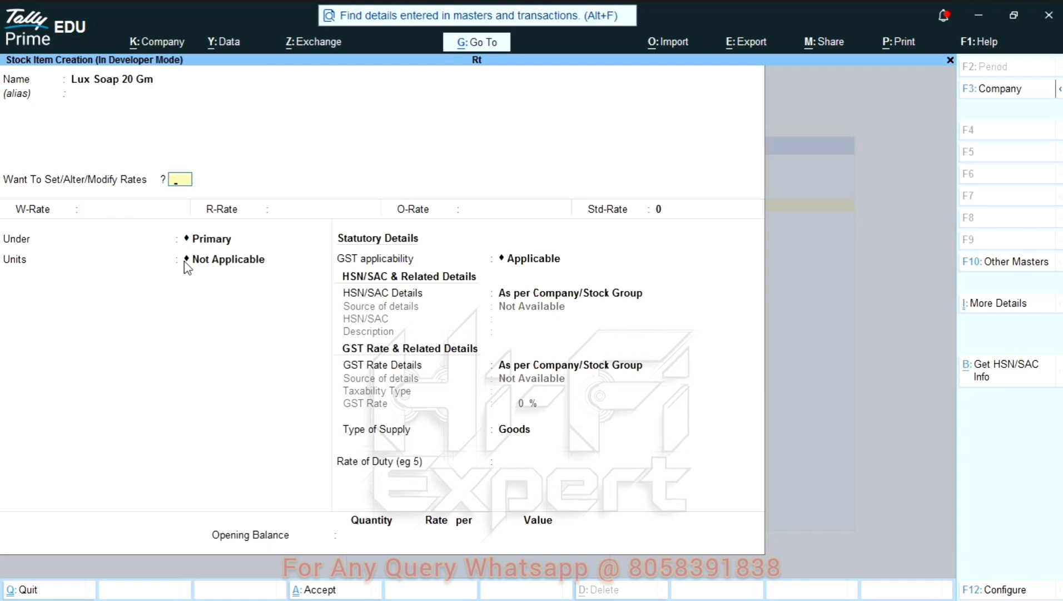
key(Return)
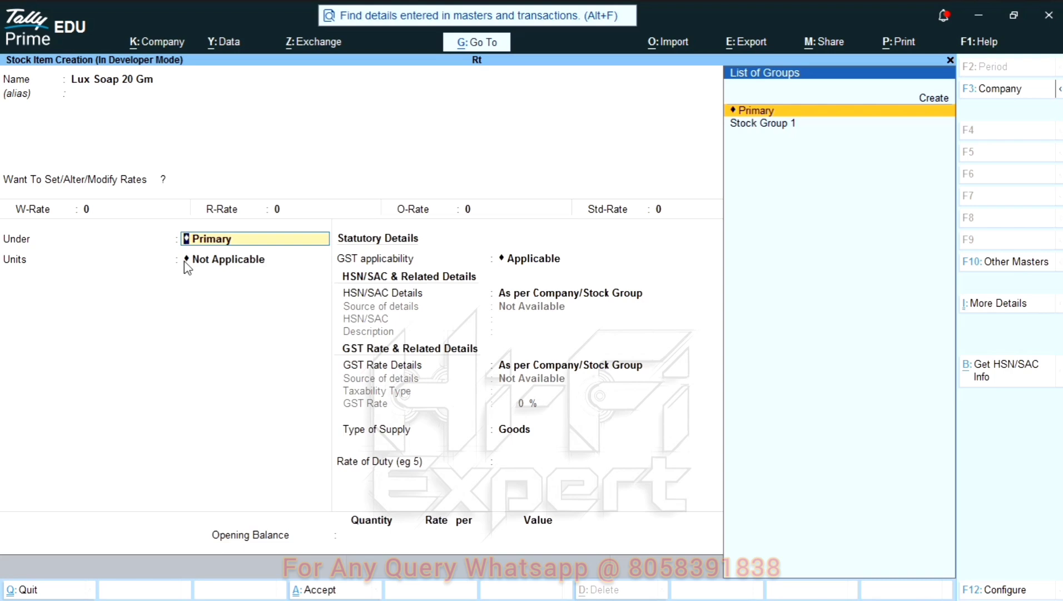
key(BackSpace)
- Turn on rate modification for the item and set W-Rate to 100, R-Rate to 120 and O-Rate to 130
text(y)
key(Return)
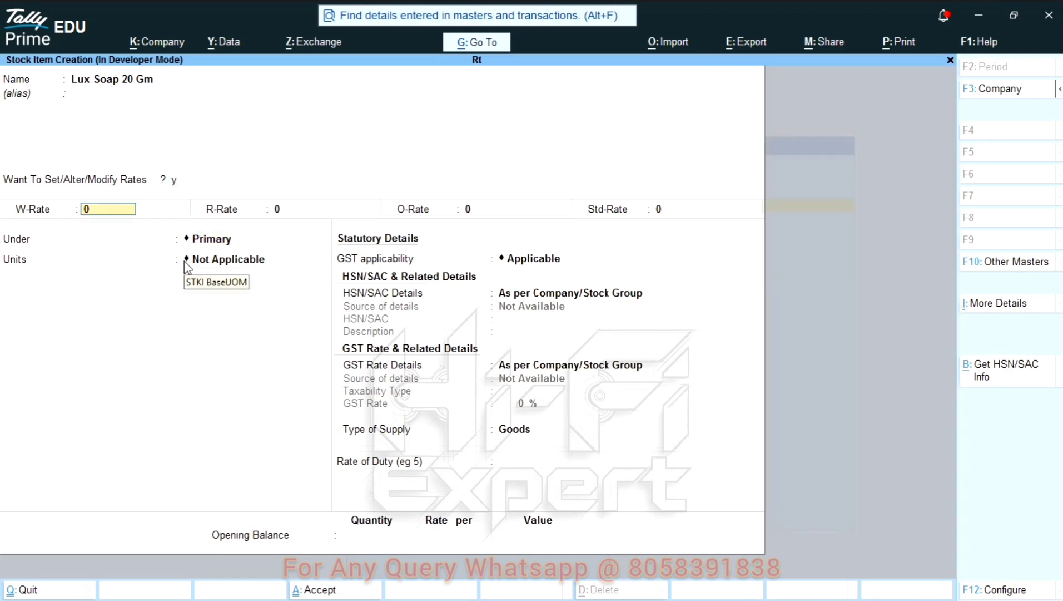
text(100)
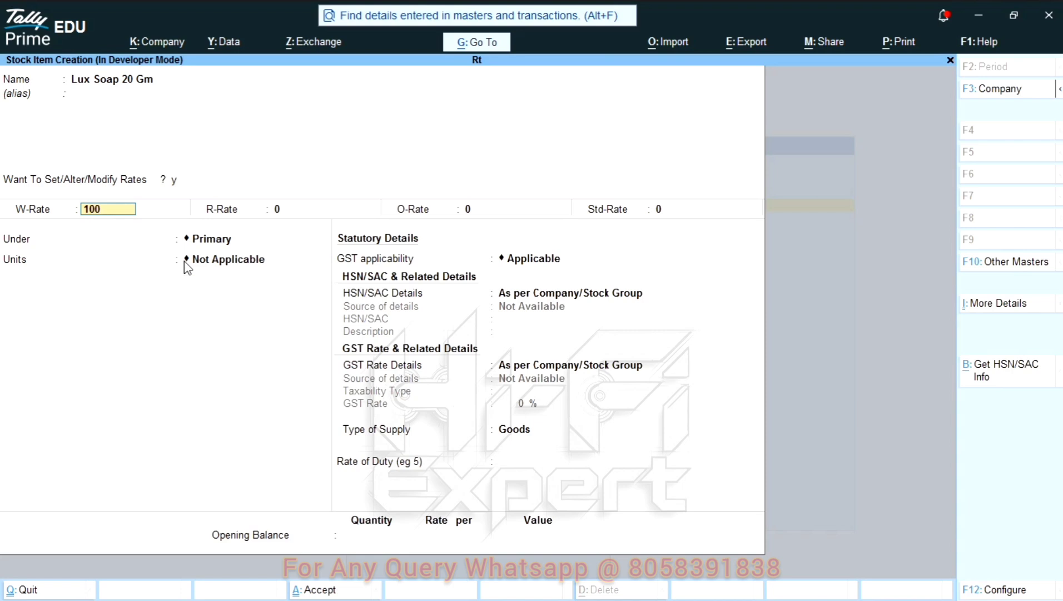
key(Return)
text(120)
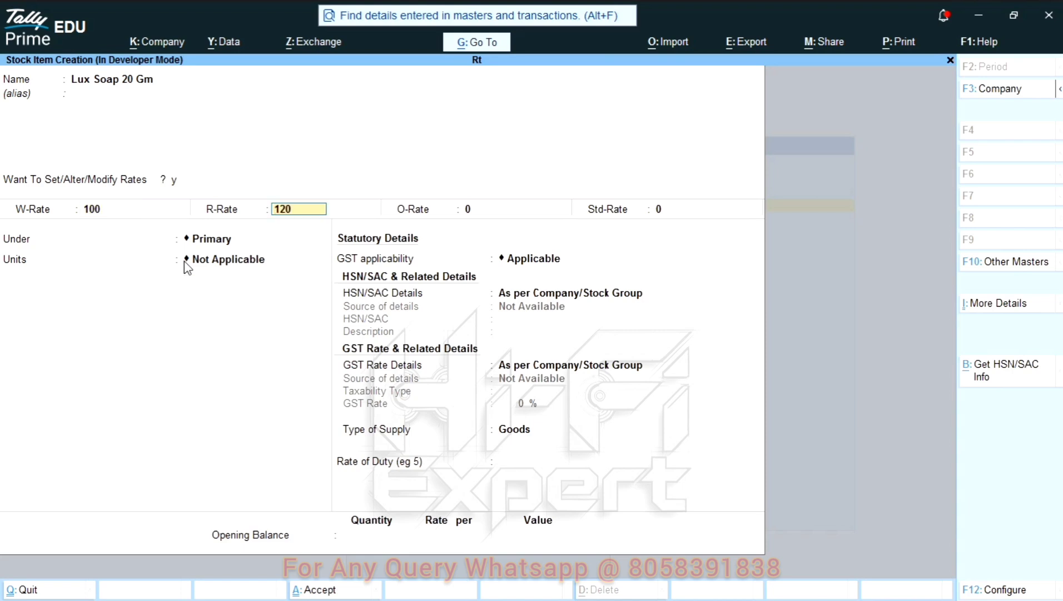
key(Return)
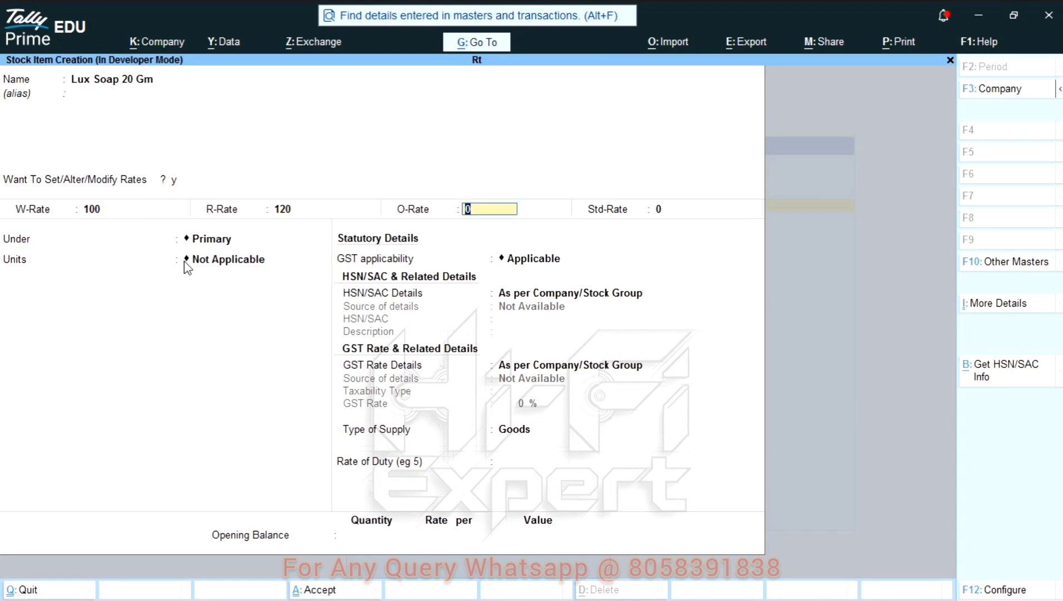
text(11)
key(BackSpace)
text(30)
key(Return)
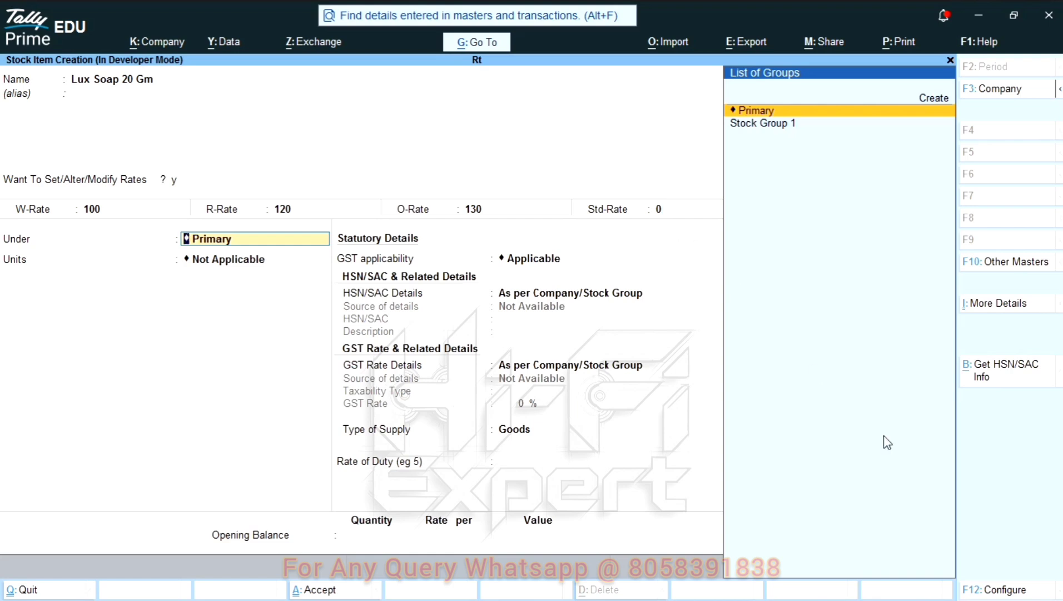
- Show all stock item configurations, enable Provide Standard Buying and Selling Rates, and save the configuration
click(999, 583)
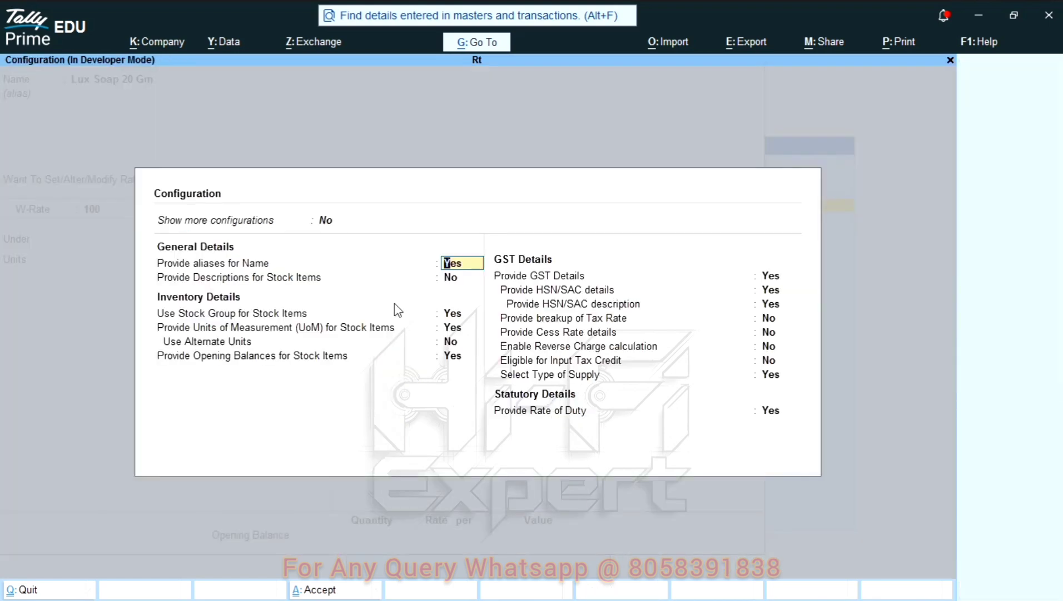
click(321, 223)
click(326, 182)
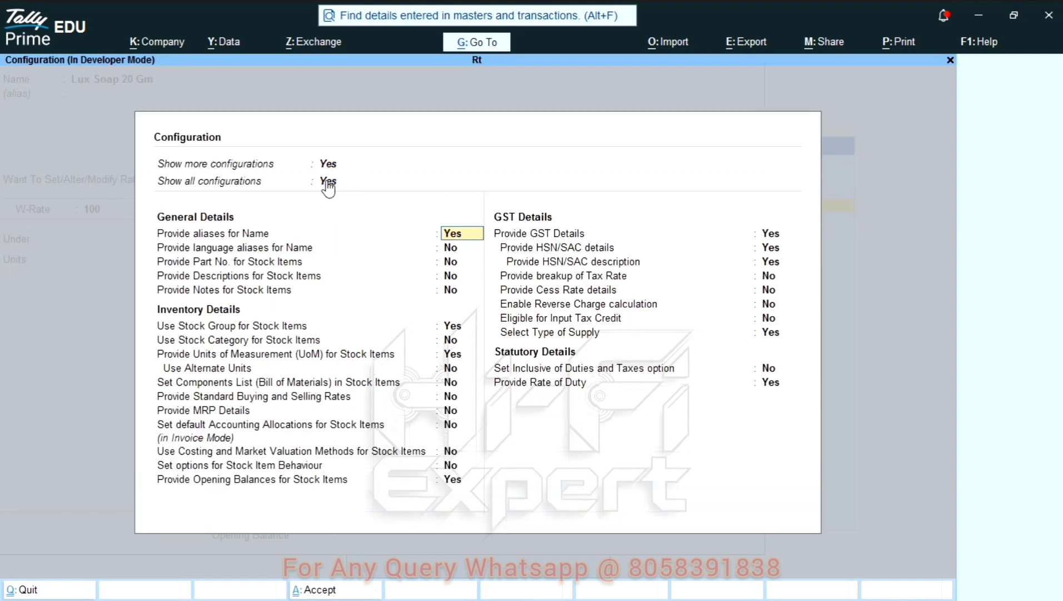
click(452, 398)
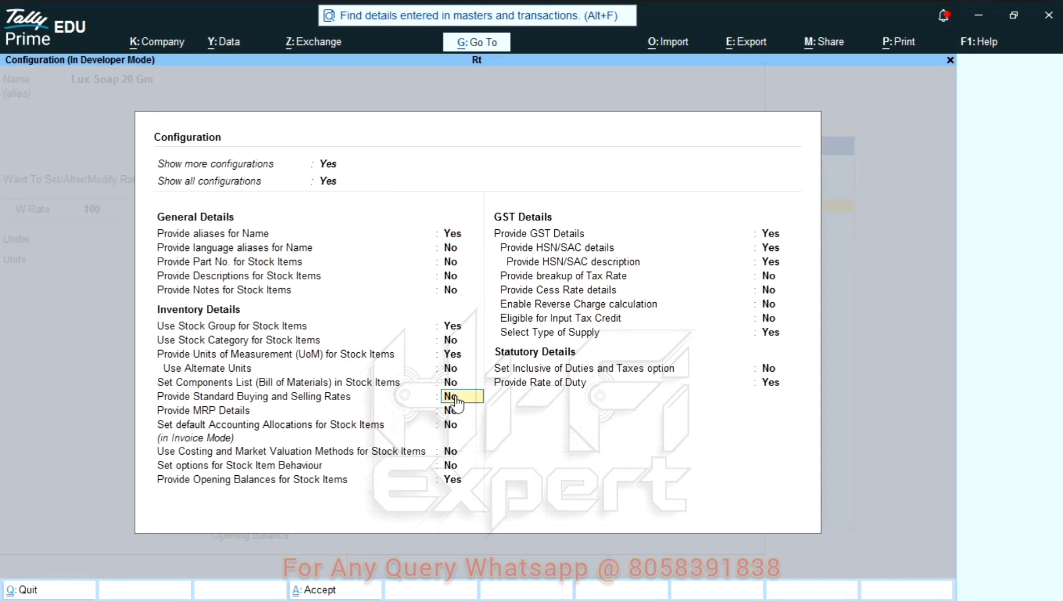
click(456, 401)
key(ctrl+a)
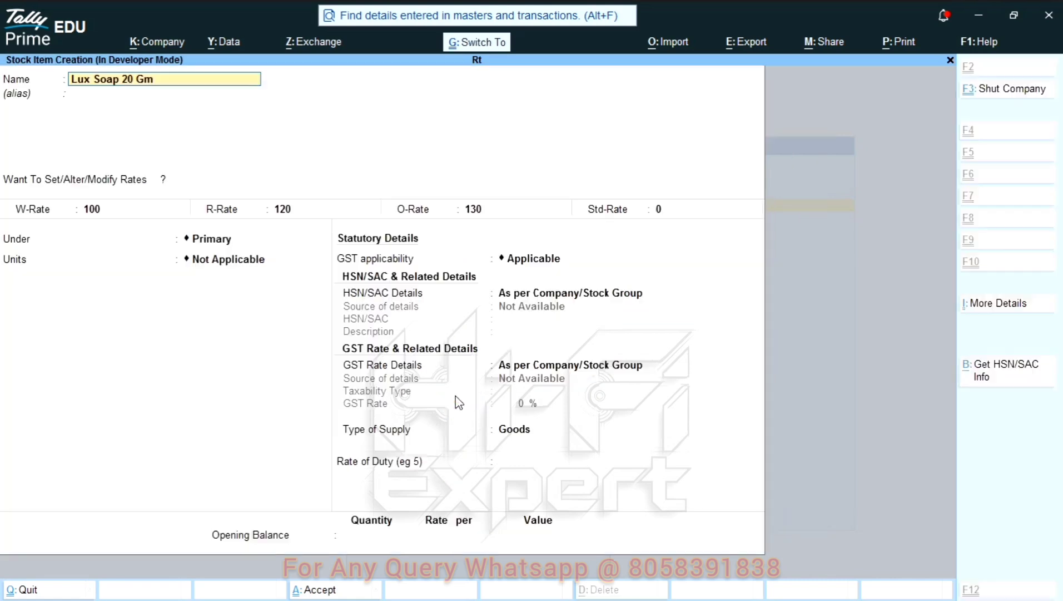
- Set the unit of the Lux Soap 20 Gm item to ef
click(207, 265)
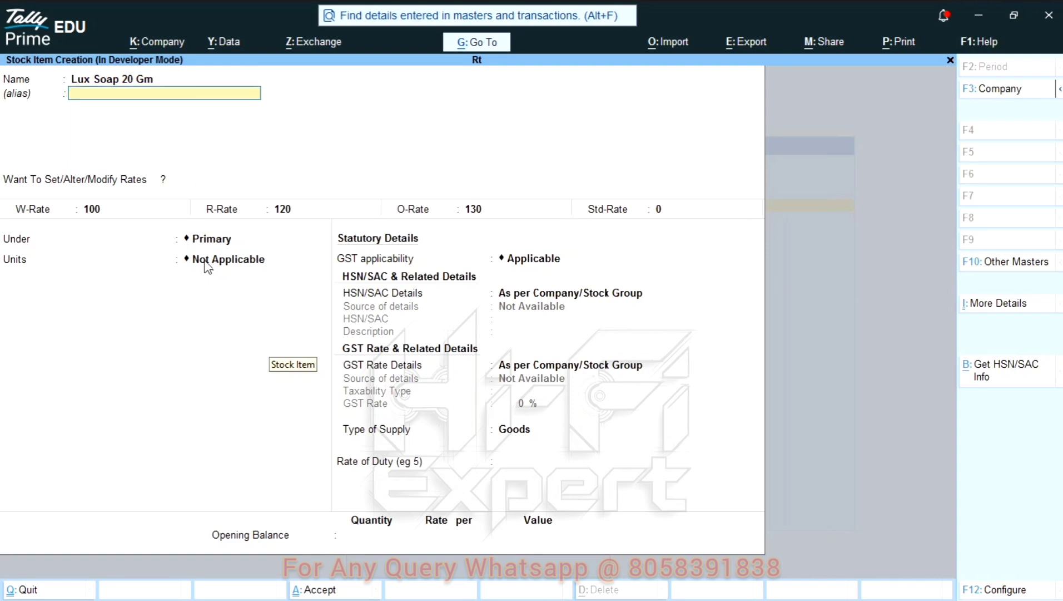
key(Down)
key(Return)
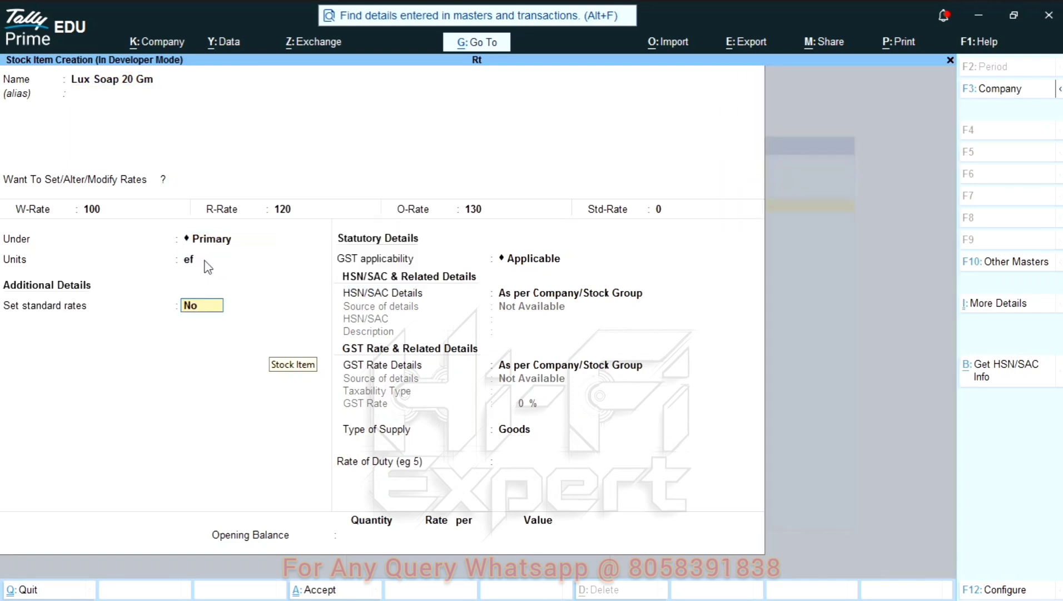
- Open the item's standard cost and selling price rates, leave them without entries, and set the standard rates option to No
text(y)
key(Return)
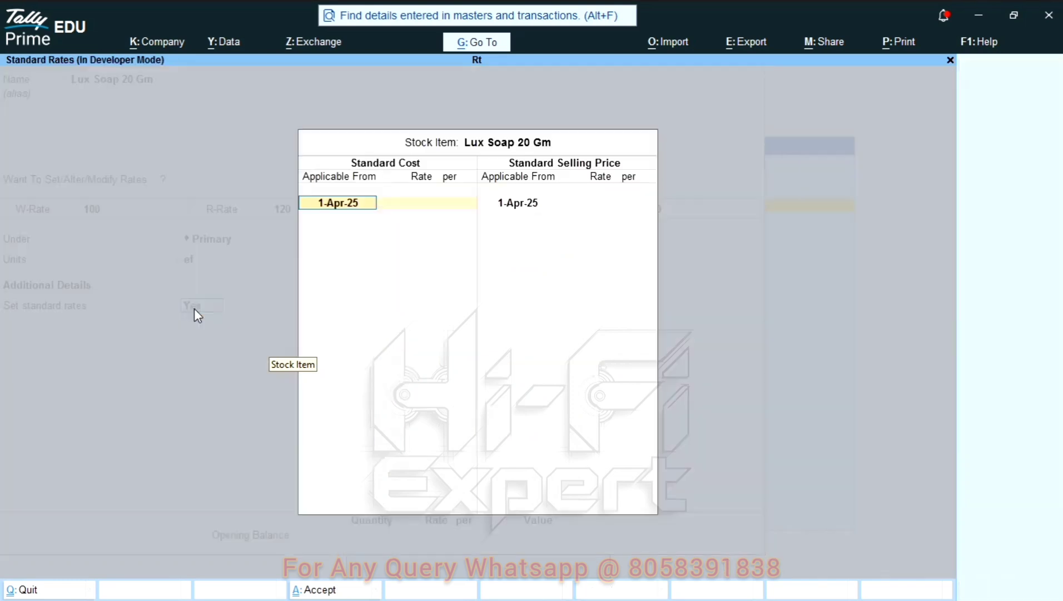
key(BackSpace)
key(Escape)
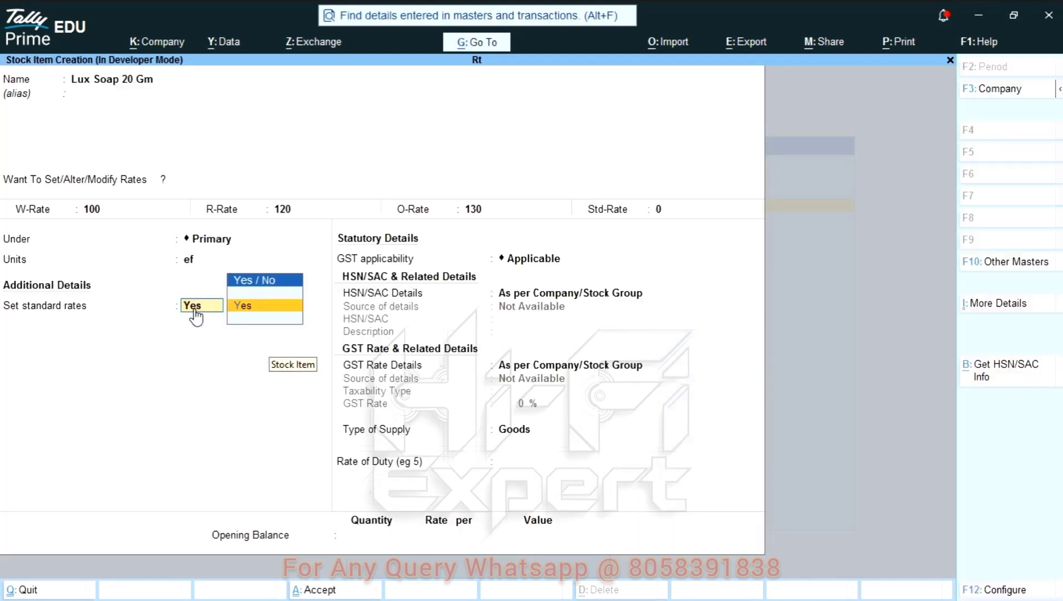
key(BackSpace)
key(Return)
text(n)
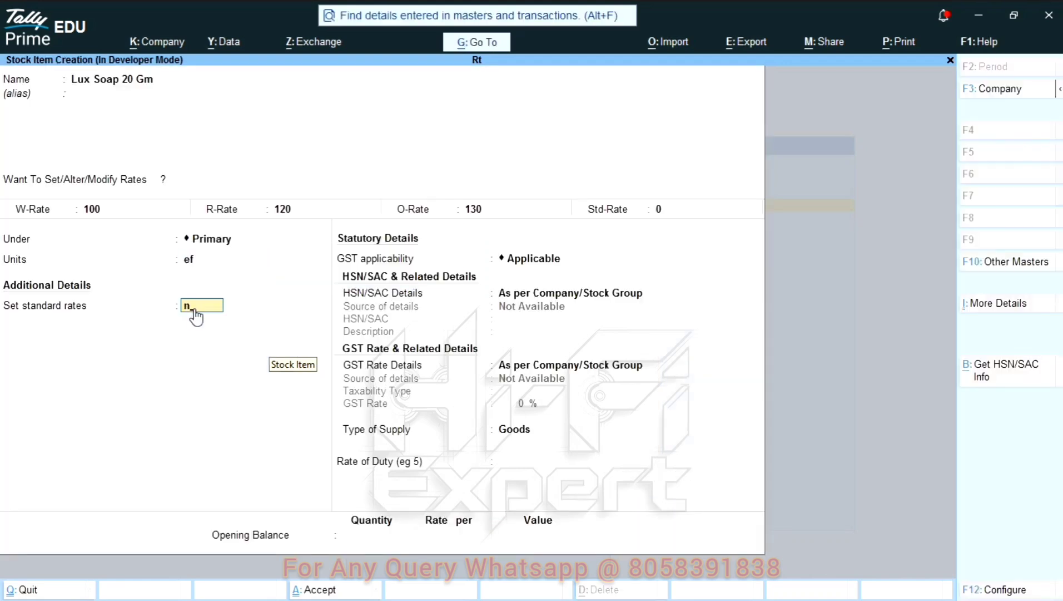
key(Return)
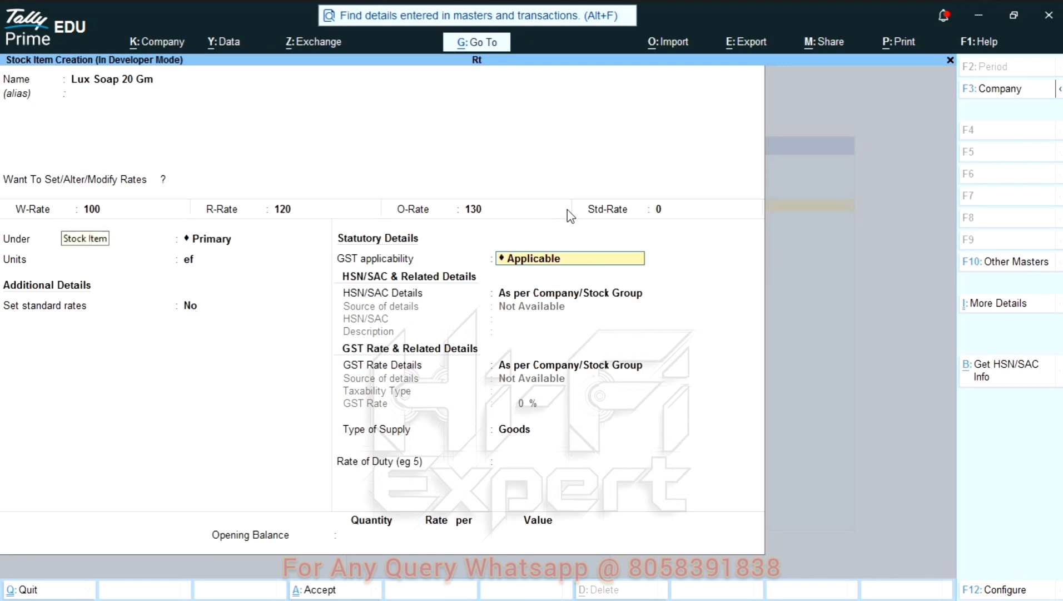
- Keep the default GST and HSN/SAC details, save the Lux Soap 20 Gm item, and return to the Gateway of Tally
key(Return)
key(Return)
key(Return)
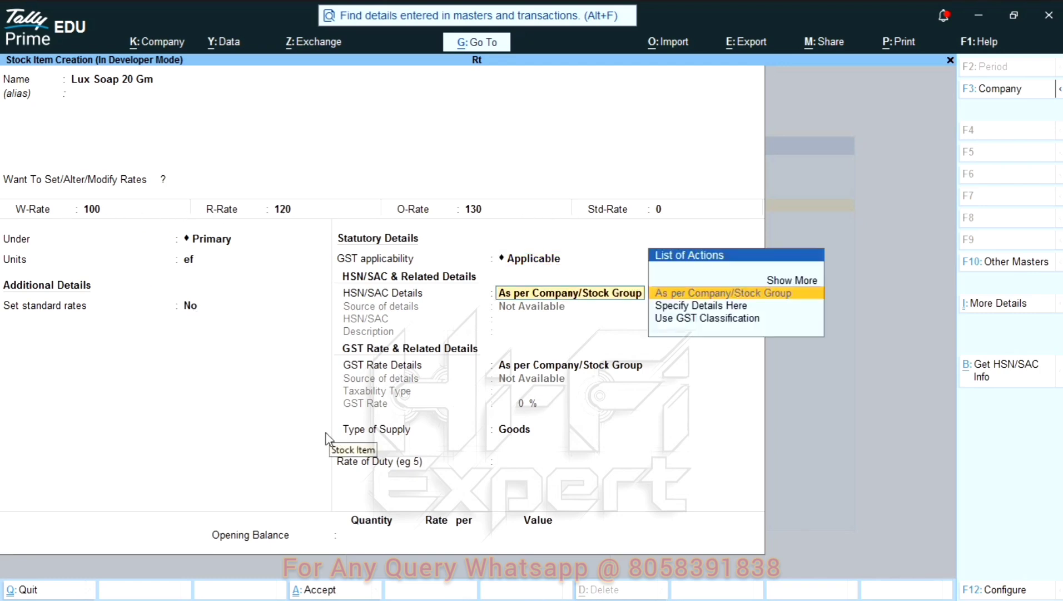
key(Return)
key(Return)
key(Return)
key(Return)
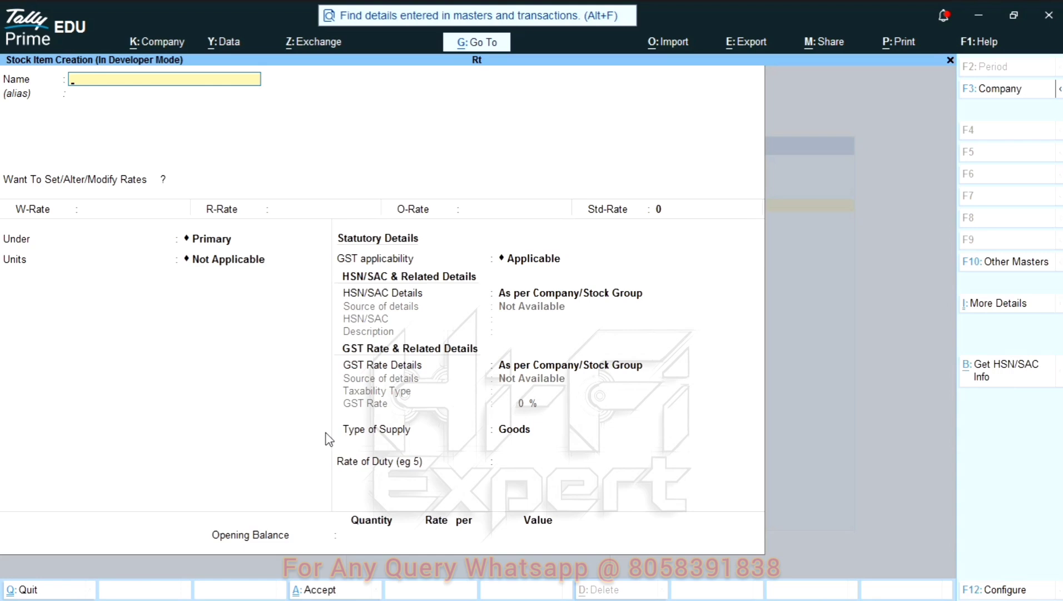
key(Escape)
key(Return)
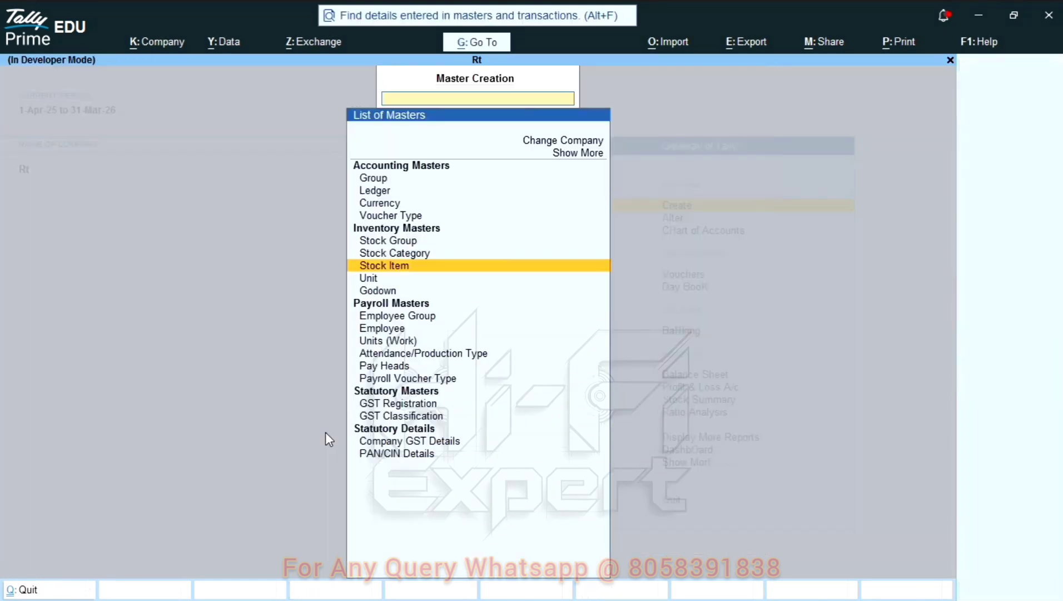
key(Escape)
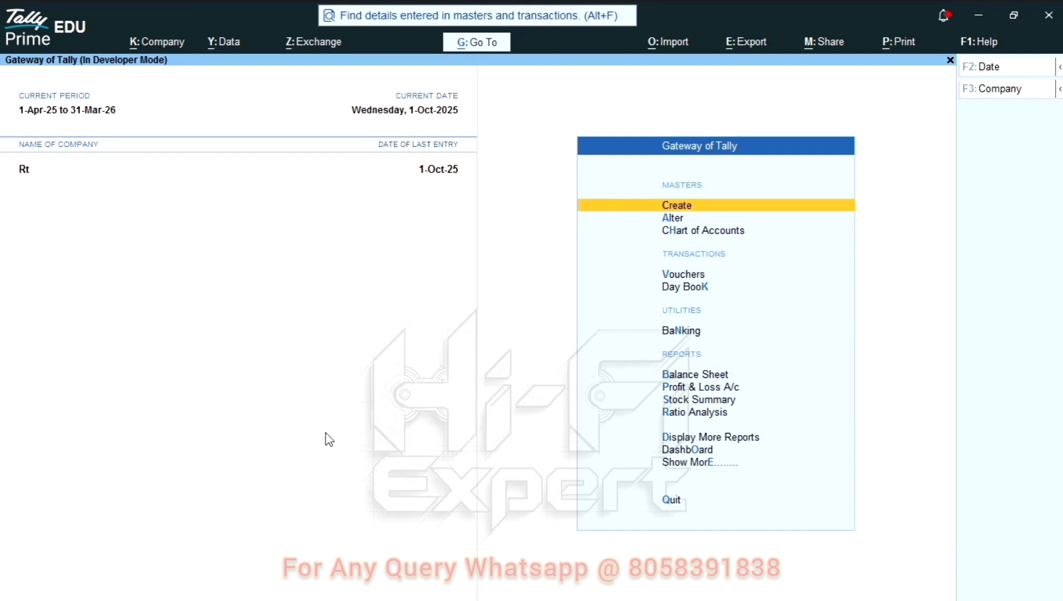
- Open the Coconut stock item for alteration
key(Down)
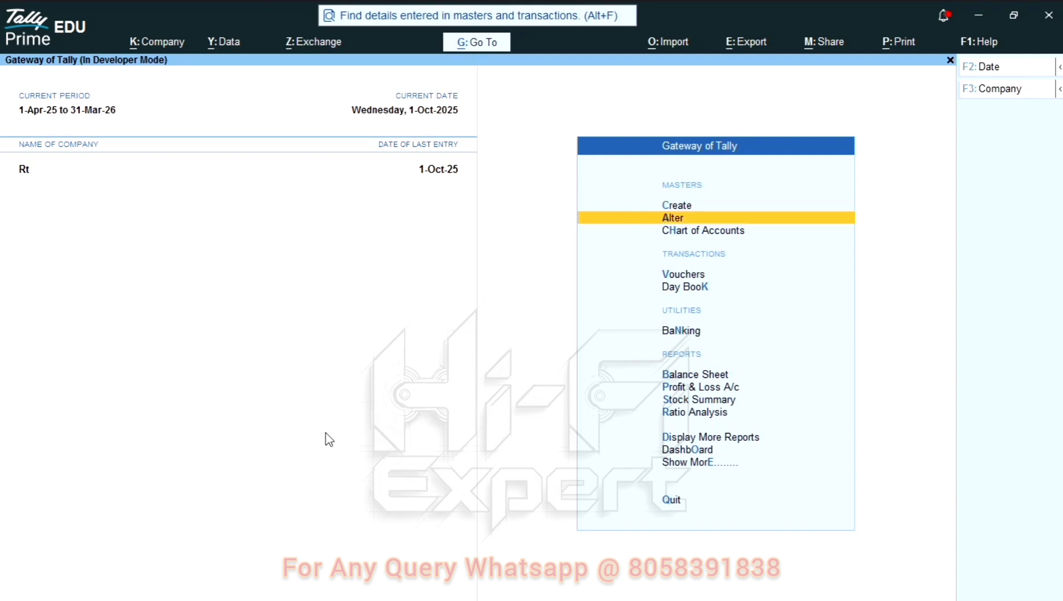
key(Return)
key(Down)
key(Down)
key(Down)
key(Down)
key(Down)
key(Down)
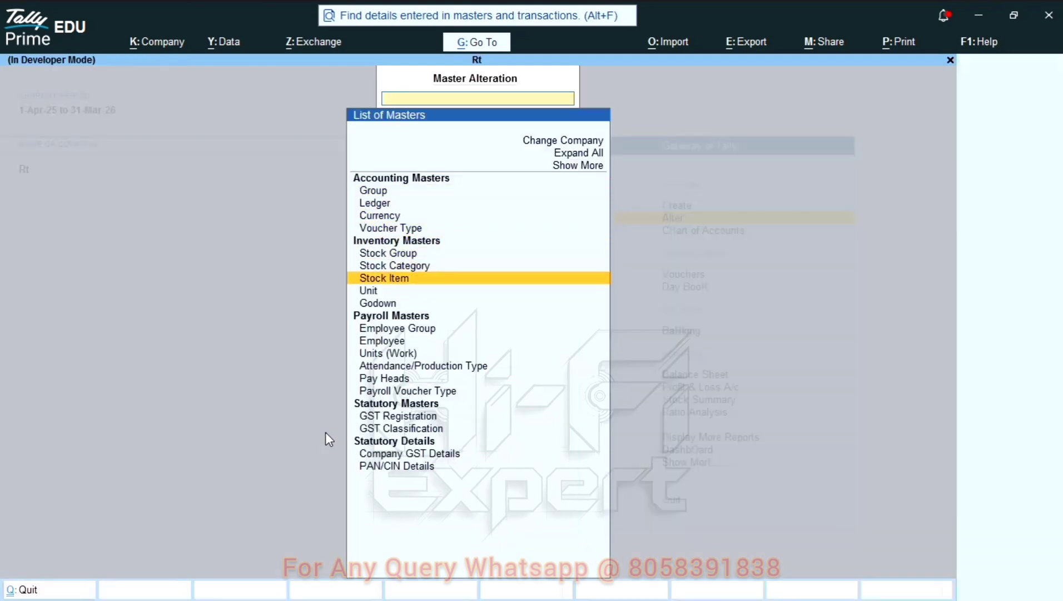
key(Return)
key(Down)
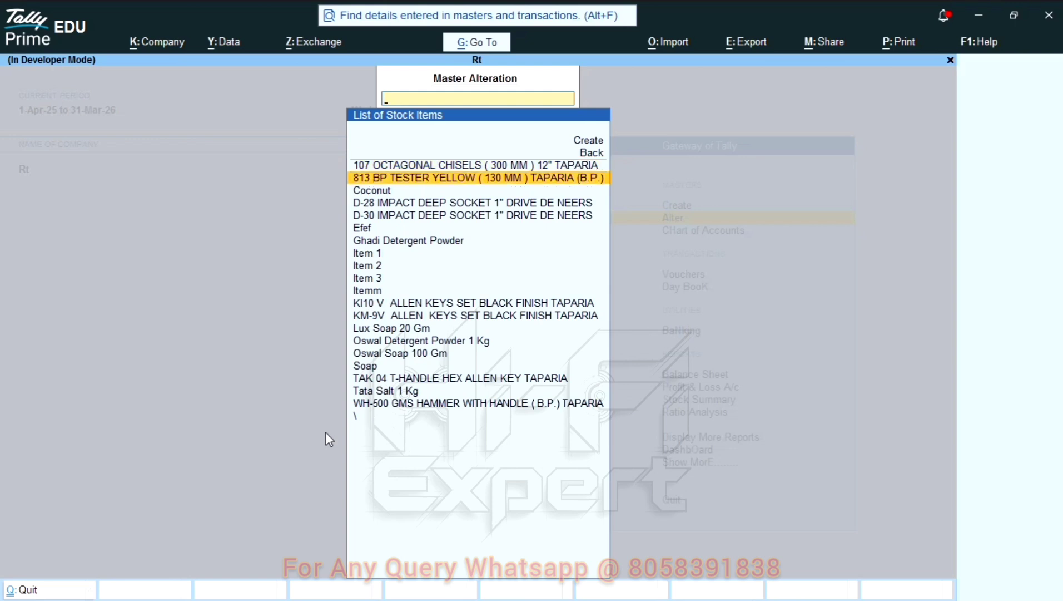
key(Down)
key(Up)
key(Up)
key(Down)
key(Down)
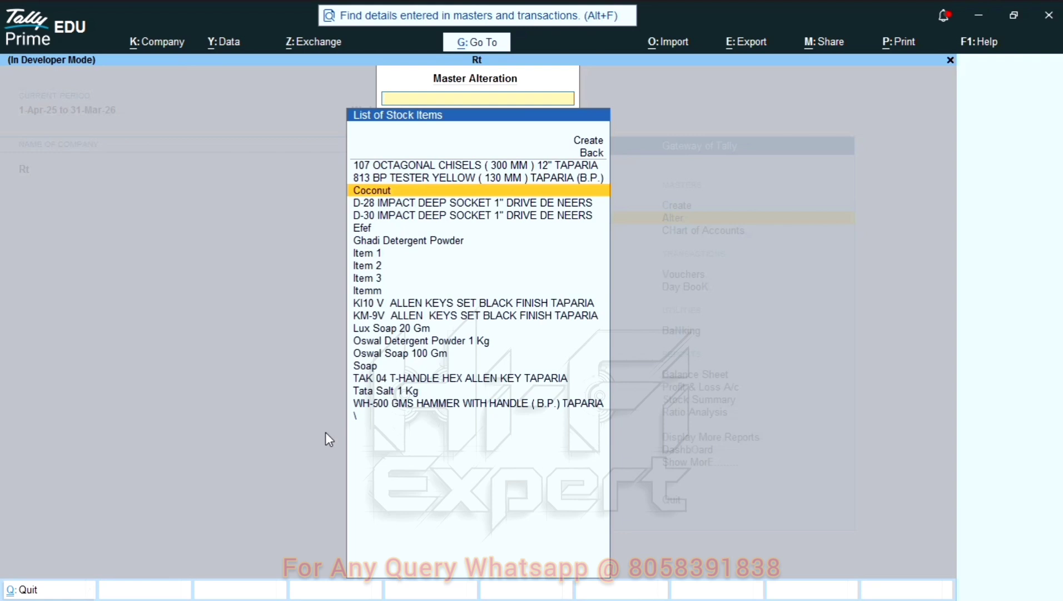
key(Return)
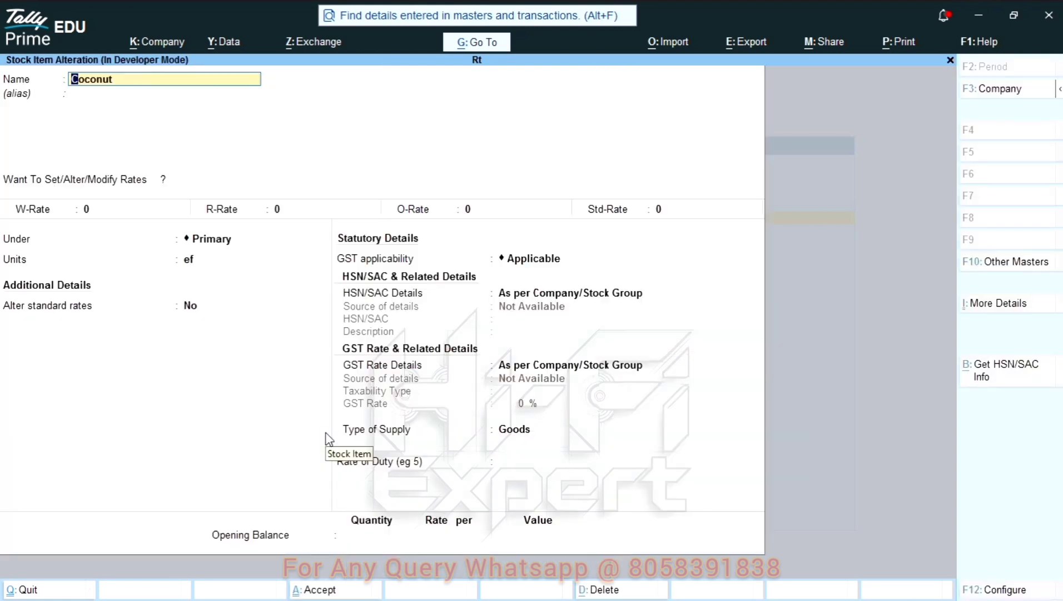
- Turn on rate modification for Coconut, set W-Rate to 50, R-Rate to 60 and O-Rate to 70, and save the item
text(y)
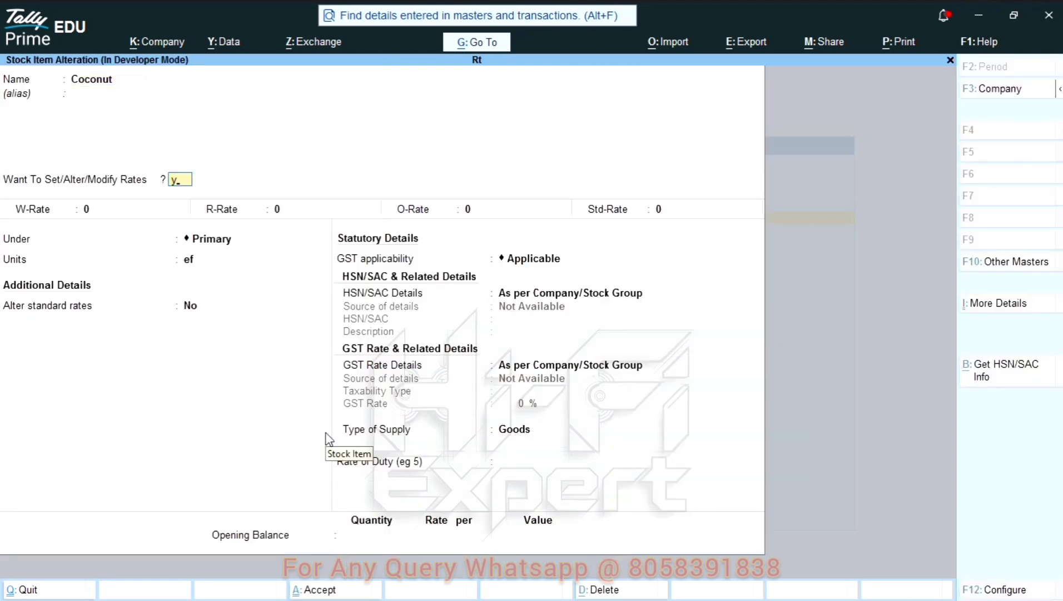
key(Return)
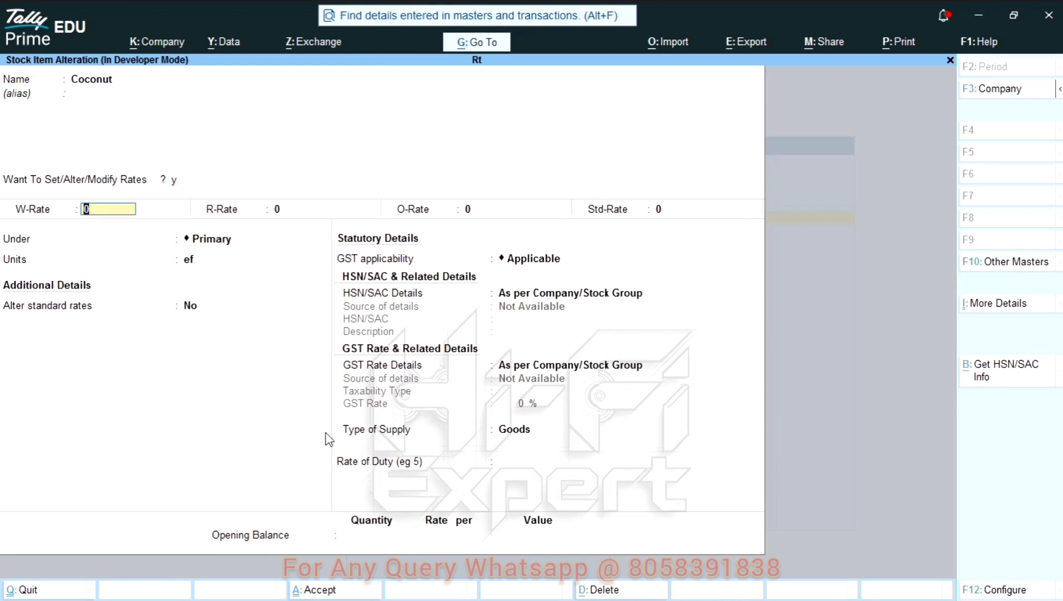
text(50)
key(Return)
text(60)
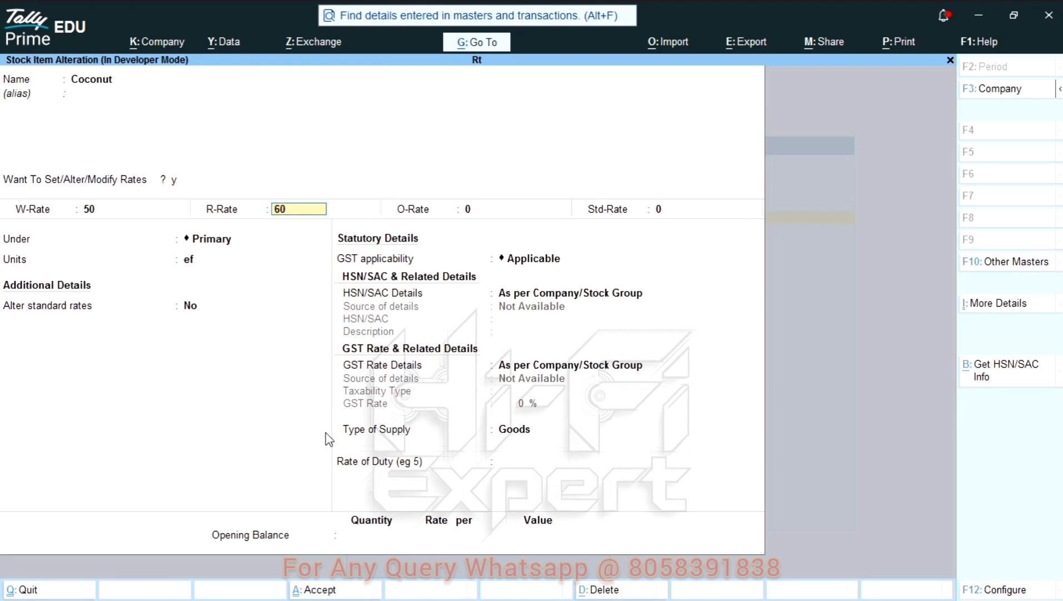
key(Return)
text(70)
key(Return)
key(Return)
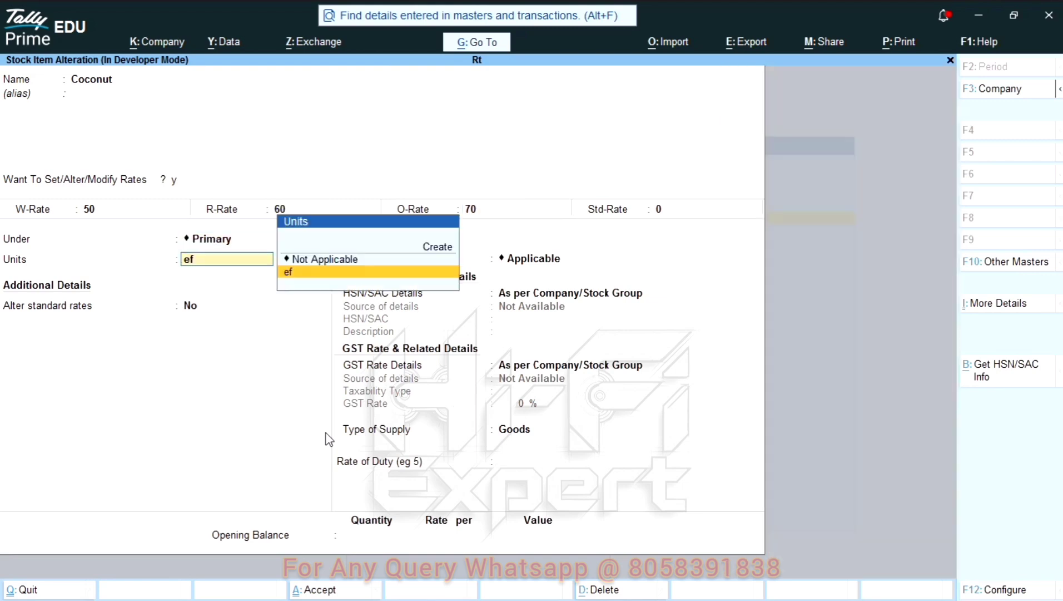
key(ctrl+a)
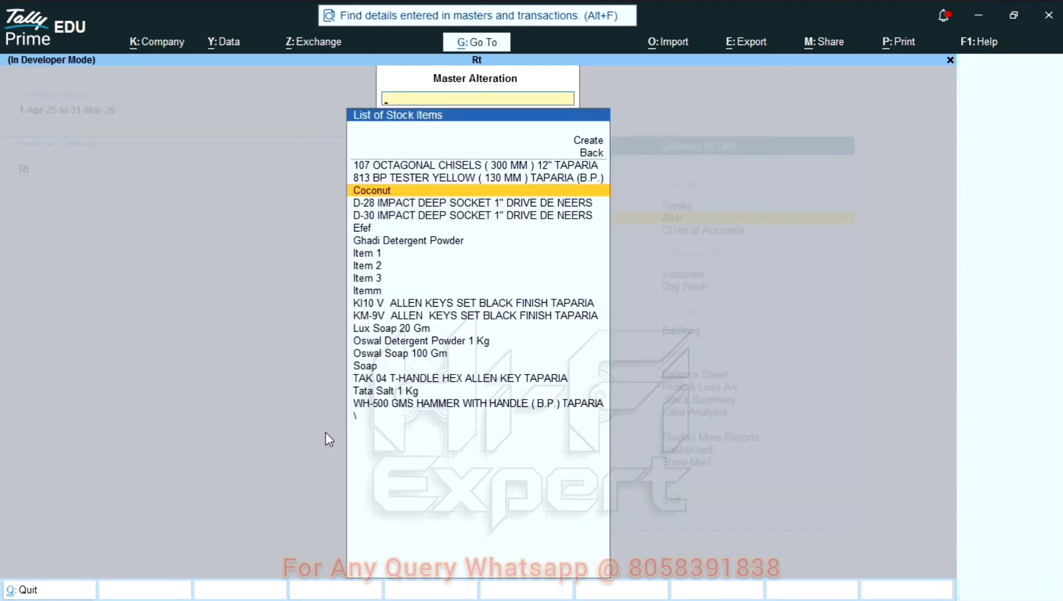
- Open the Ghadi Detergent Powder stock item for alteration
key(Down)
key(Down)
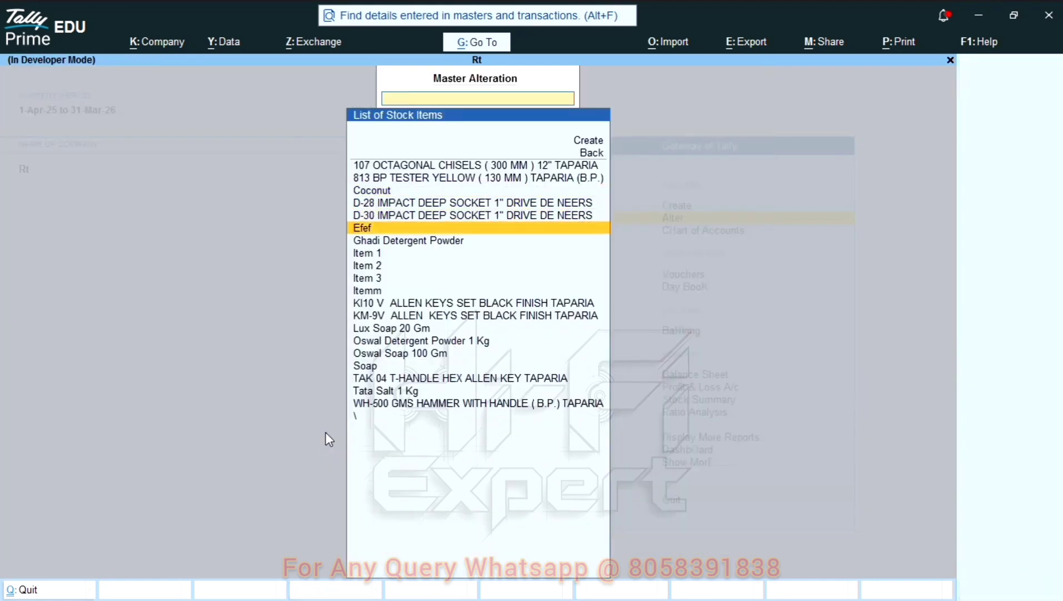
key(Down)
key(Down)
key(Down)
key(Up)
key(Up)
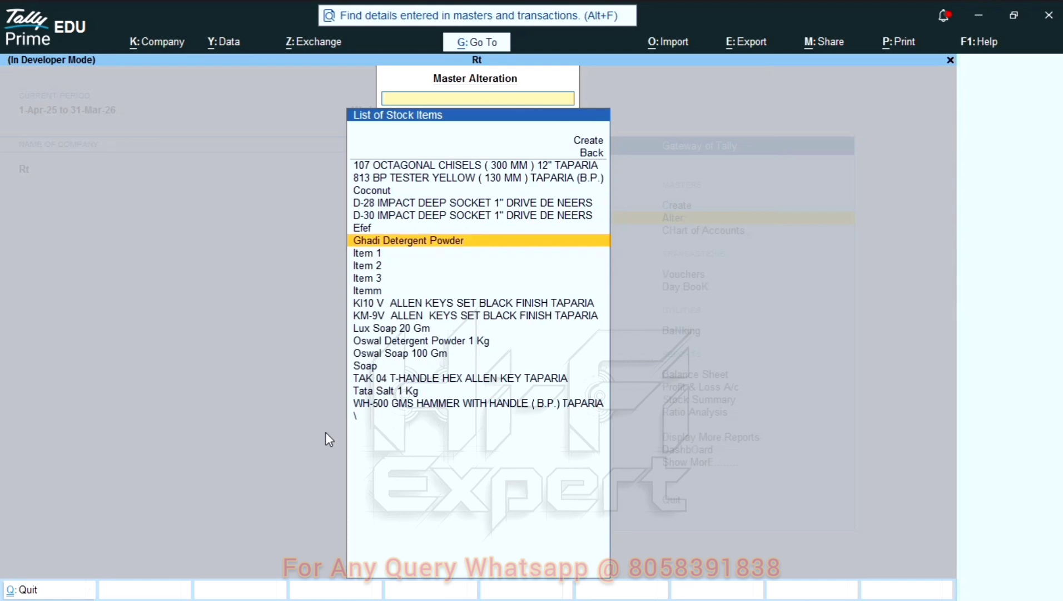
key(Return)
key(Return)
- Turn on rate modification for Ghadi Detergent Powder and set W-Rate to 55, R-Rate to 65 and O-Rate to 75
text(y)
key(Return)
text(50)
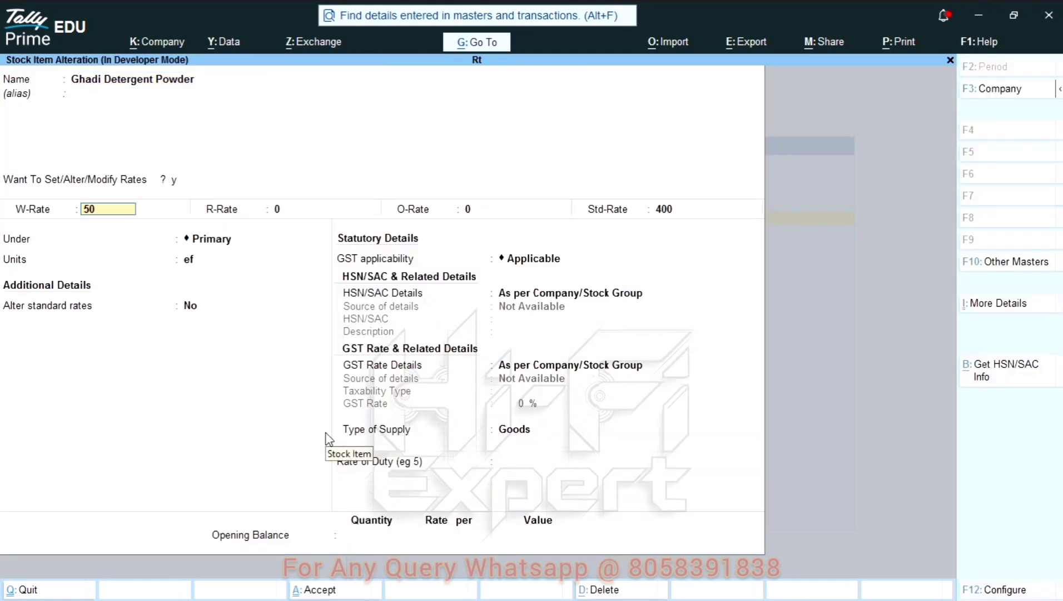
key(BackSpace)
text(5)
key(Return)
text(65)
key(Return)
text(75)
key(Return)
key(Return)
key(Return)
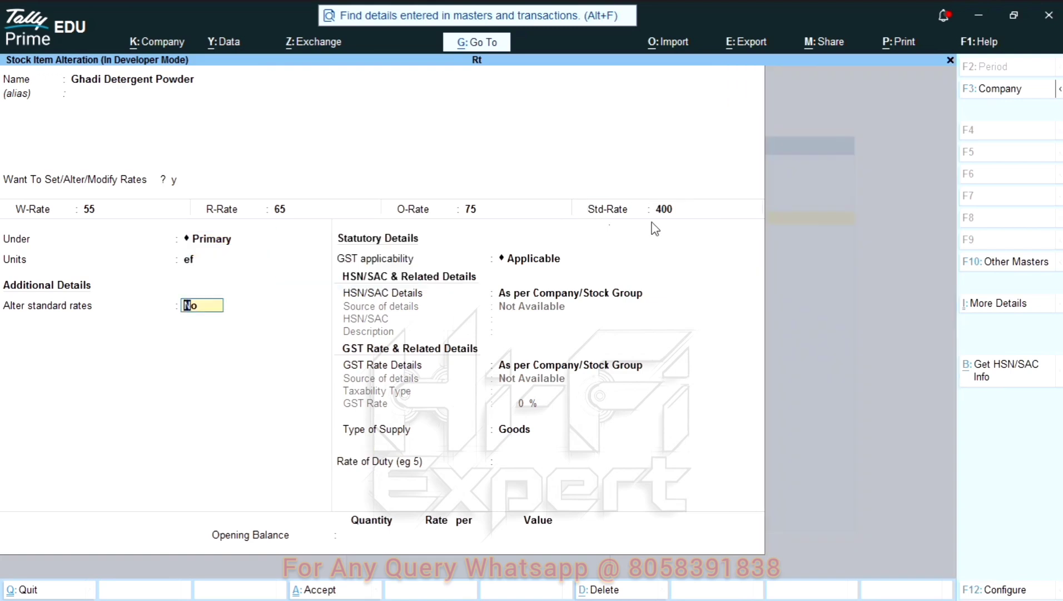
- Set Alter standard rates to Yes and review the item's standard cost and standard selling price entries
click(671, 214)
text(y)
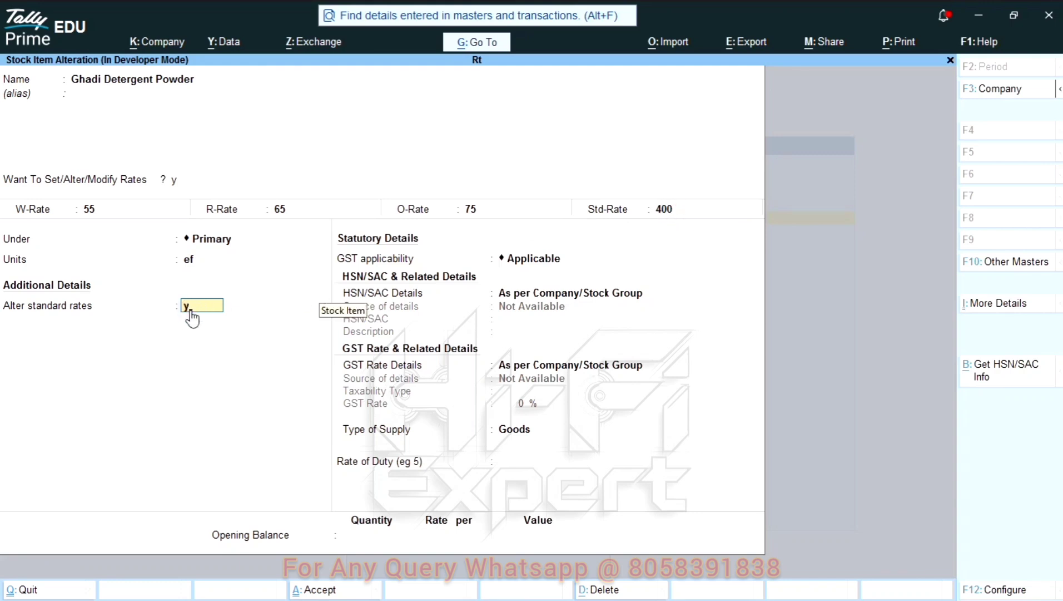
key(Return)
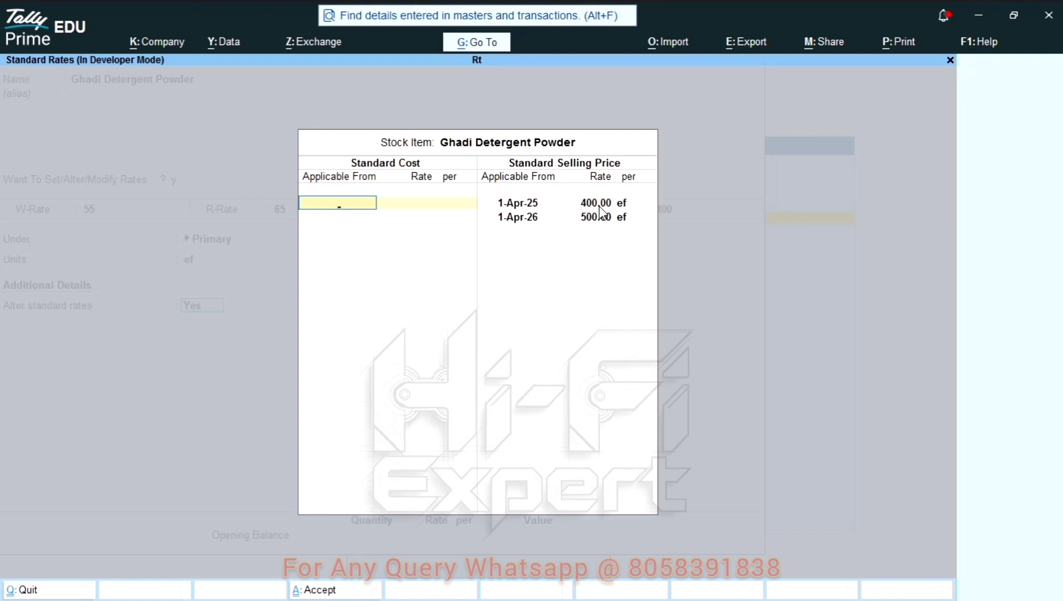
key(Escape)
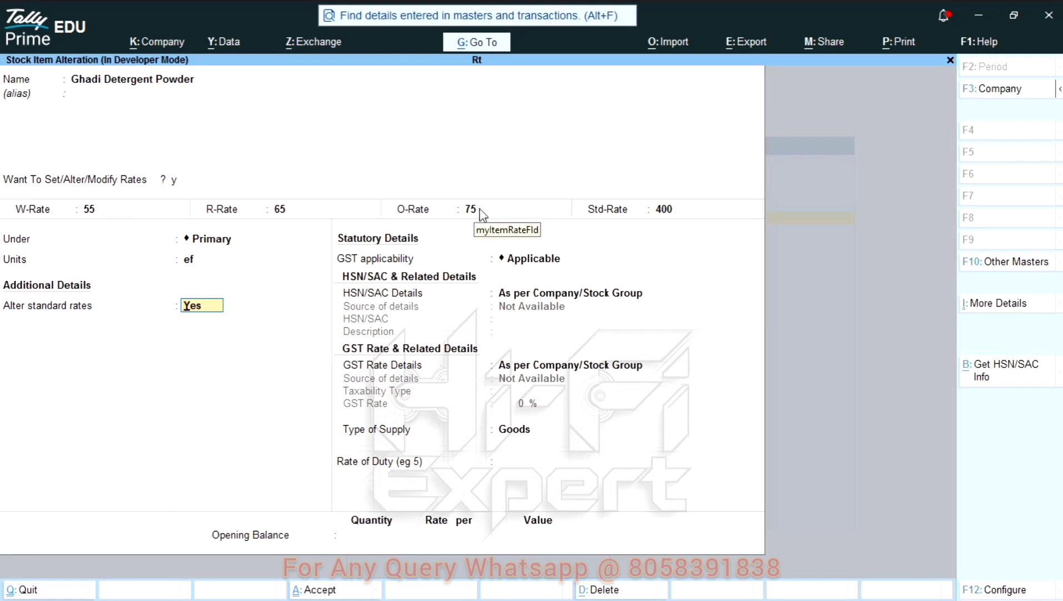
- Keep the item's standard rates and statutory details, save Ghadi Detergent Powder, and return to the Gateway of Tally
key(Return)
key(Return)
key(Return)
key(Return)
key(Return)
key(Return)
key(Return)
key(Return)
key(Return)
key(Return)
key(Return)
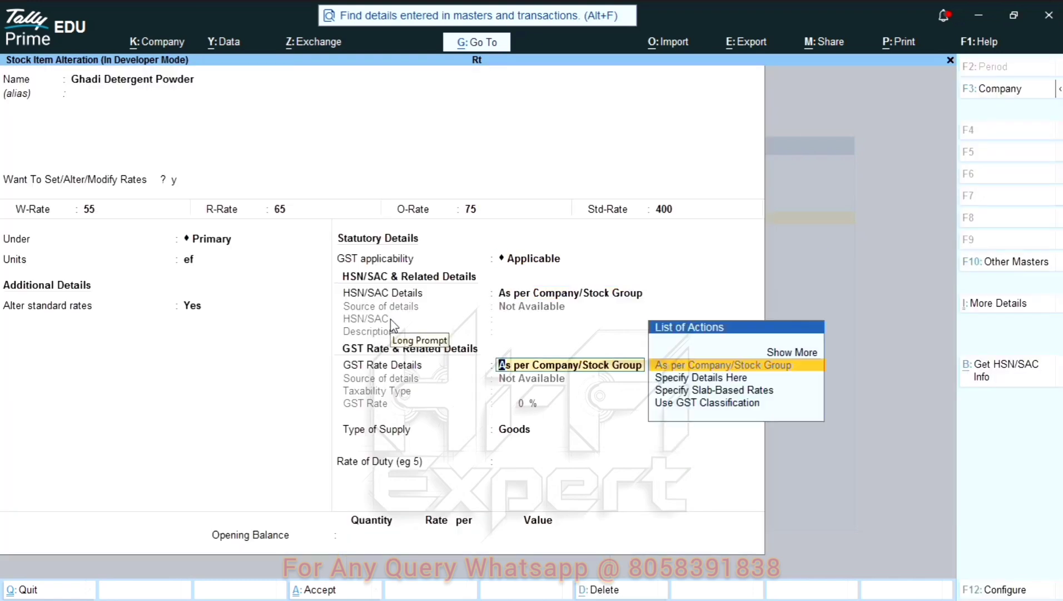
key(ctrl+a)
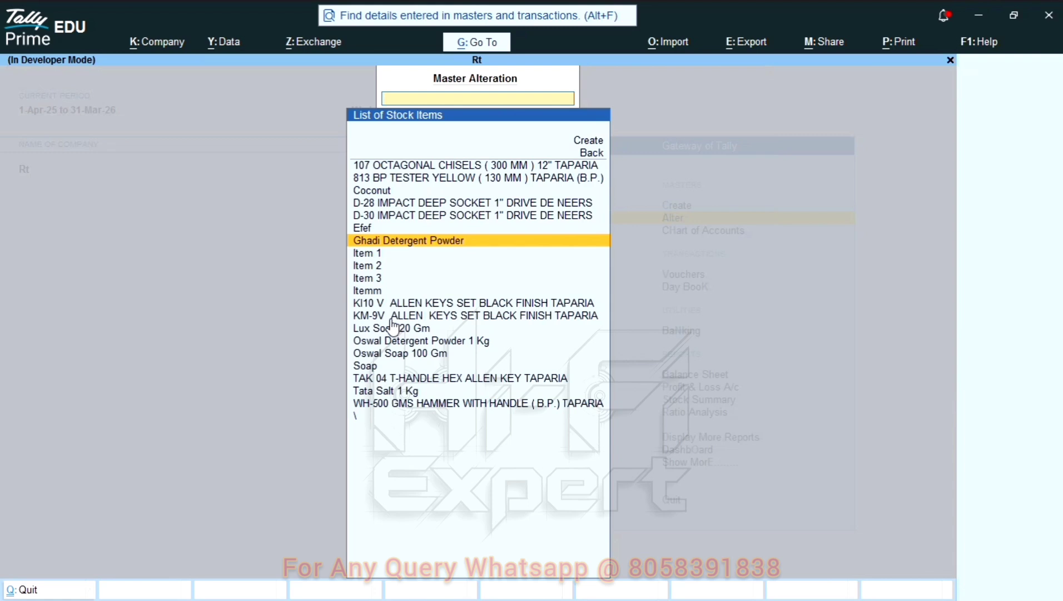
key(Escape)
key(Escape)
key(Escape)
key(Escape)
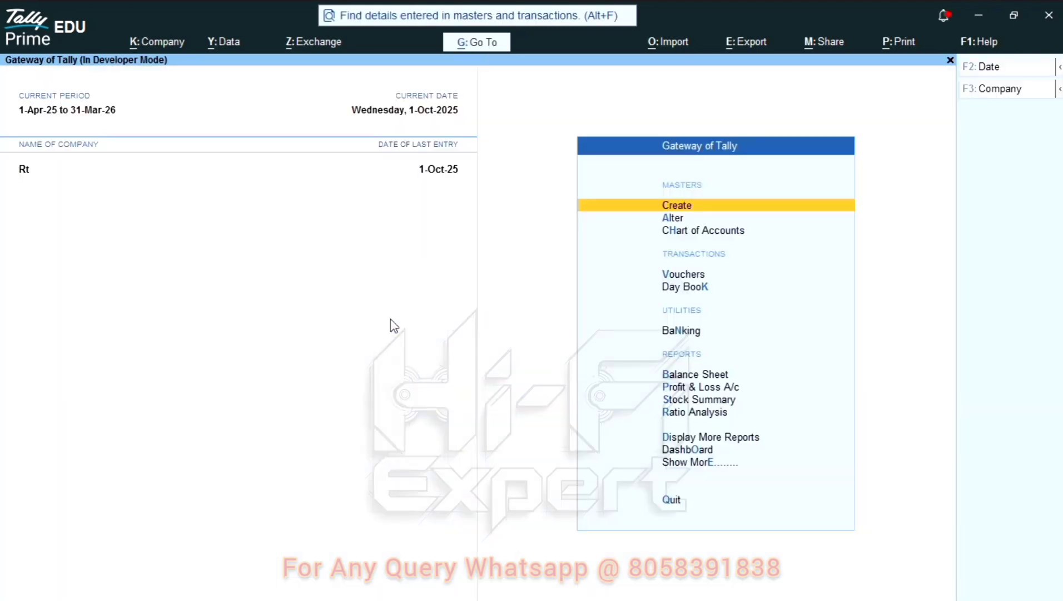
- Start a new sales voucher using the Wholesale voucher type
click(683, 275)
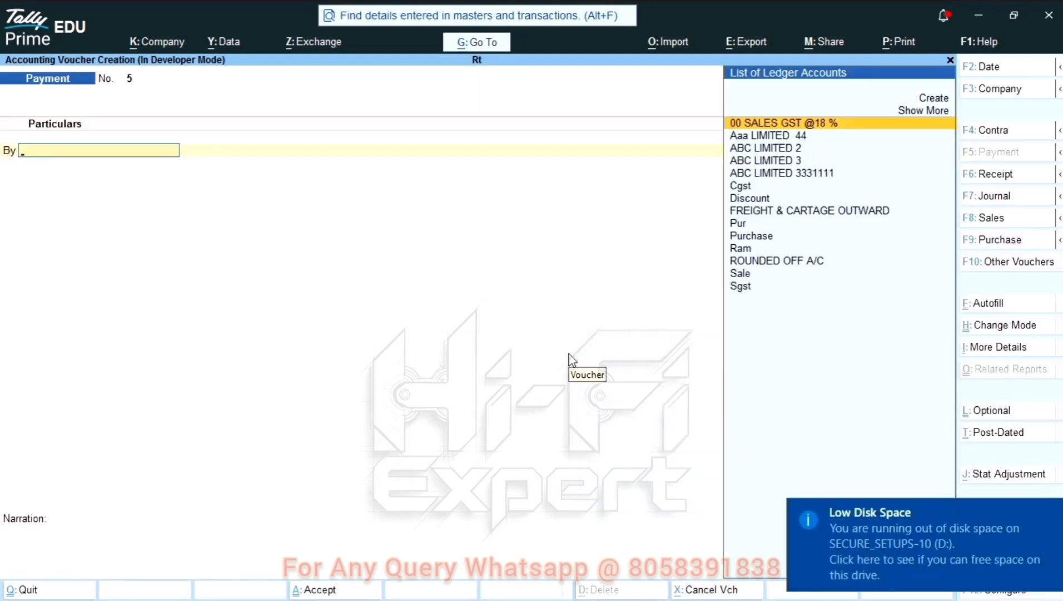
key(F8)
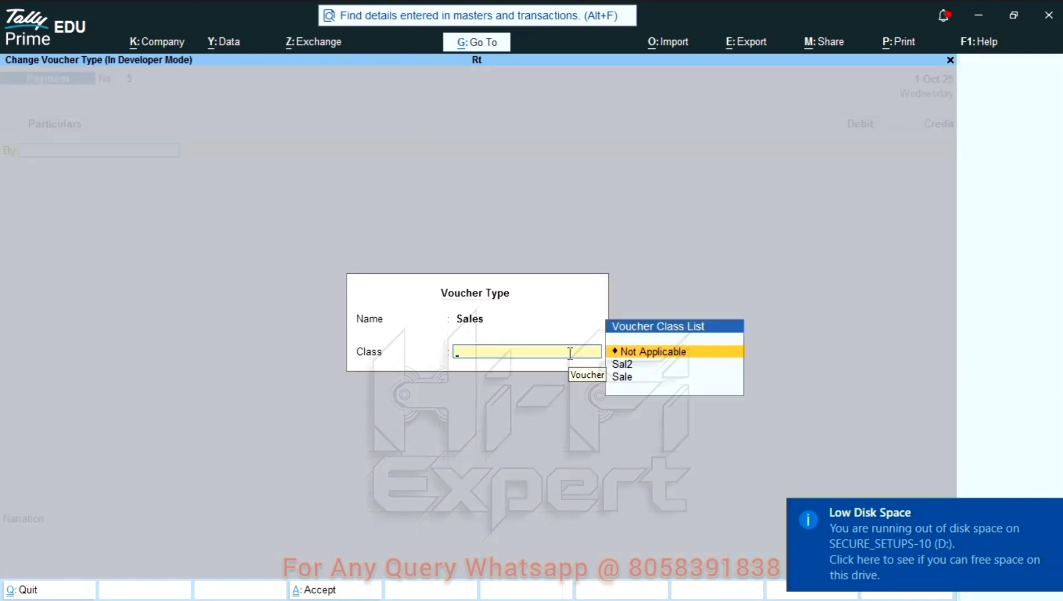
key(BackSpace)
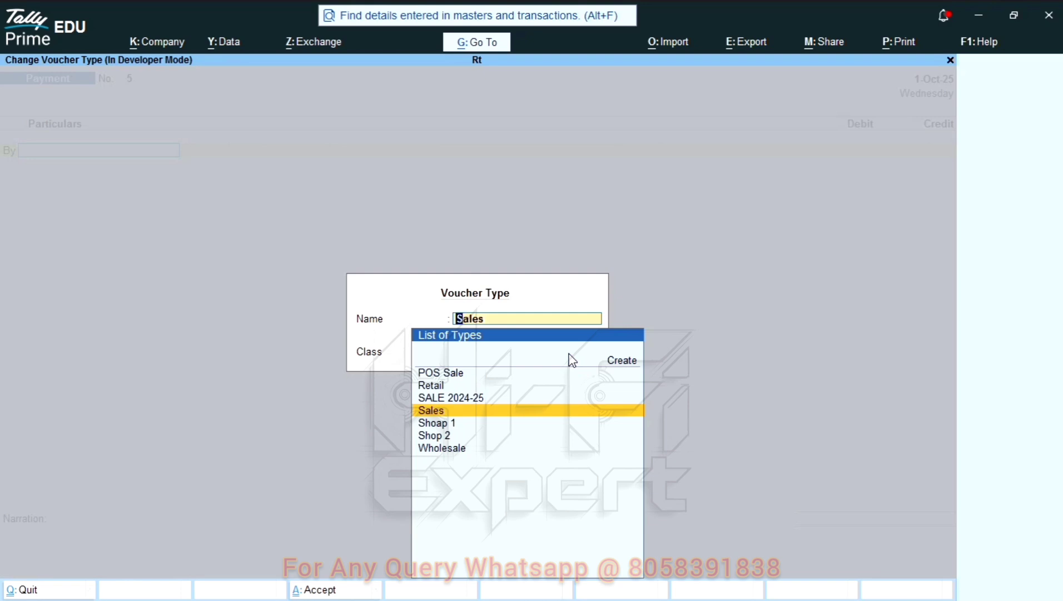
key(Down)
key(Down)
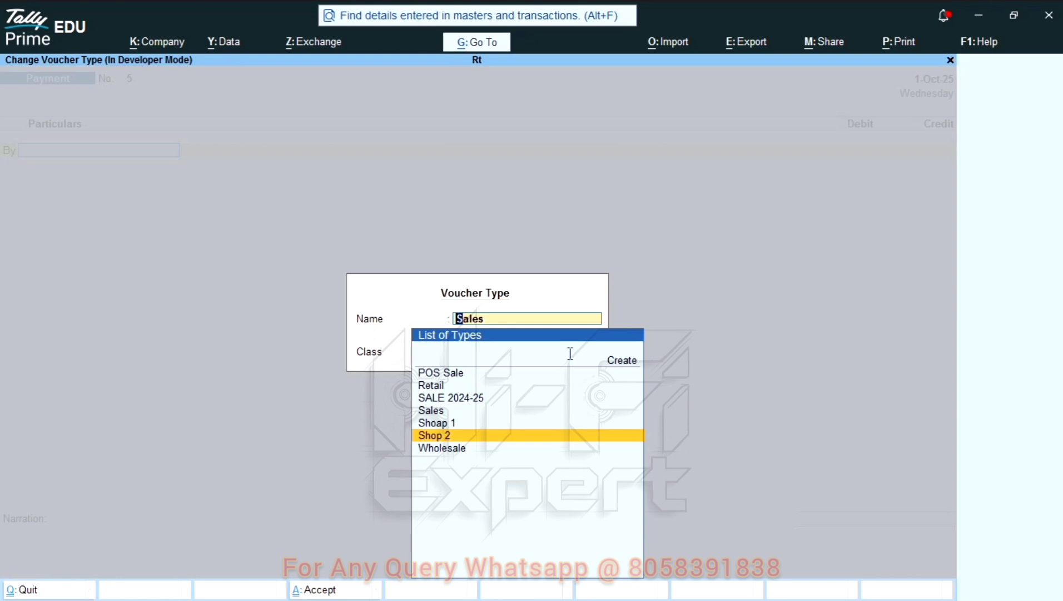
key(Down)
key(Return)
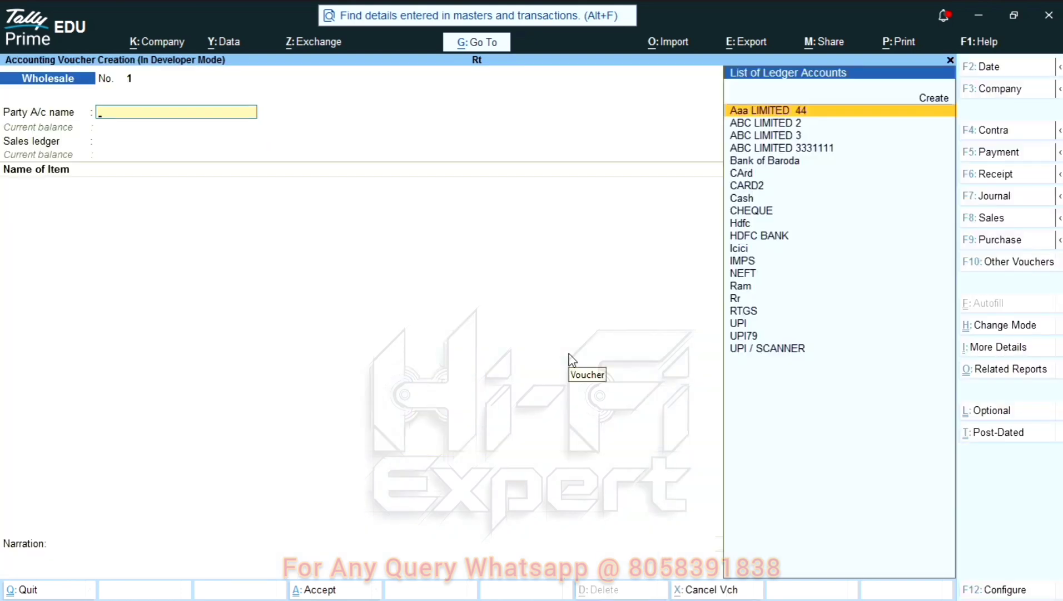
- Choose Aaa LIMITED 44 as the party account of the Wholesale voucher
key(Down)
key(Down)
key(Down)
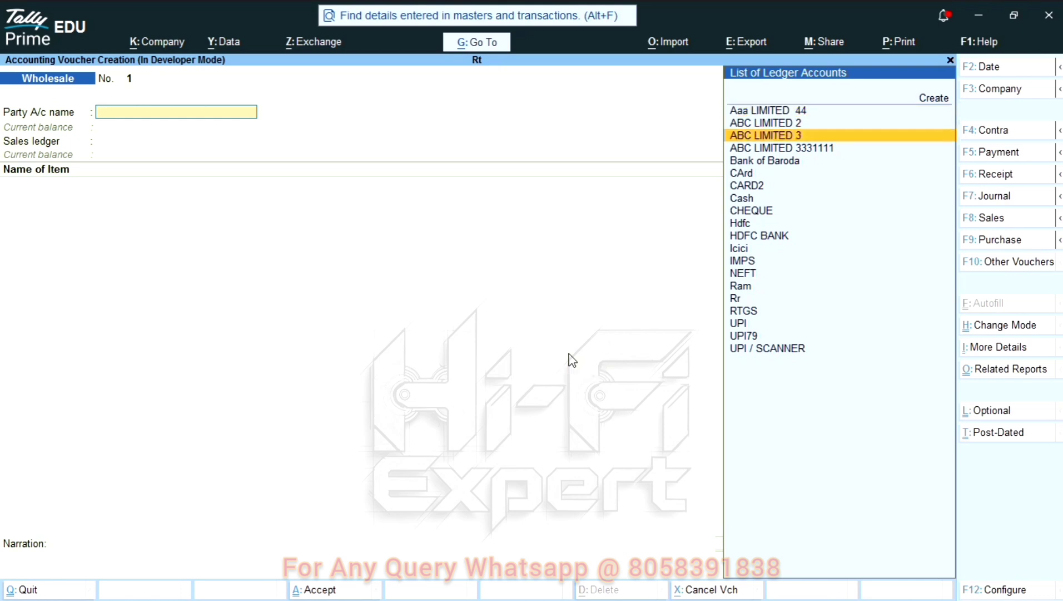
key(Up)
key(Up)
key(Up)
key(Return)
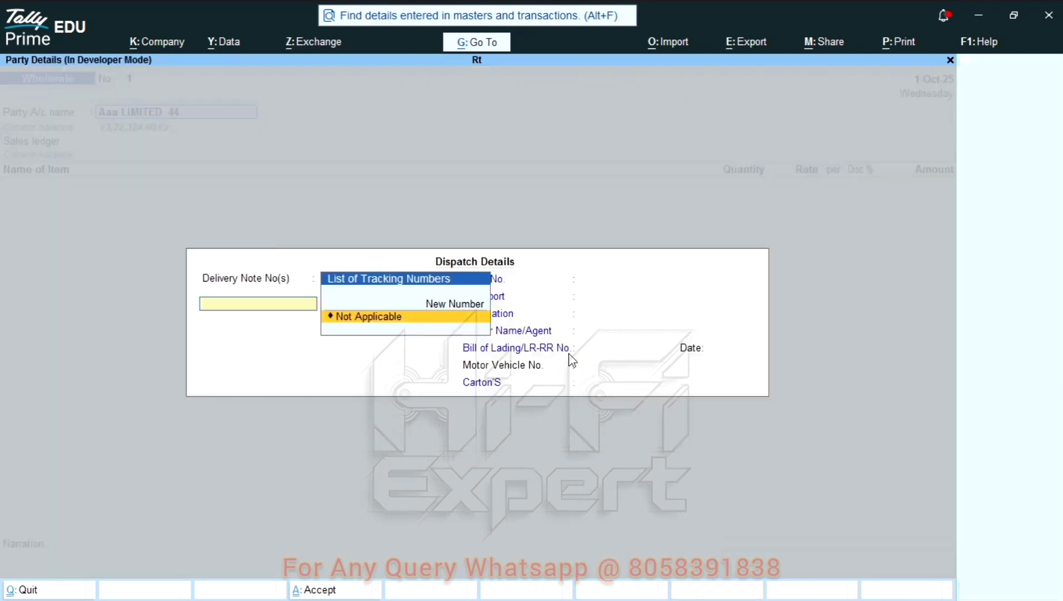
key(Return)
key(Return)
key(Return)
key(Return)
key(Return)
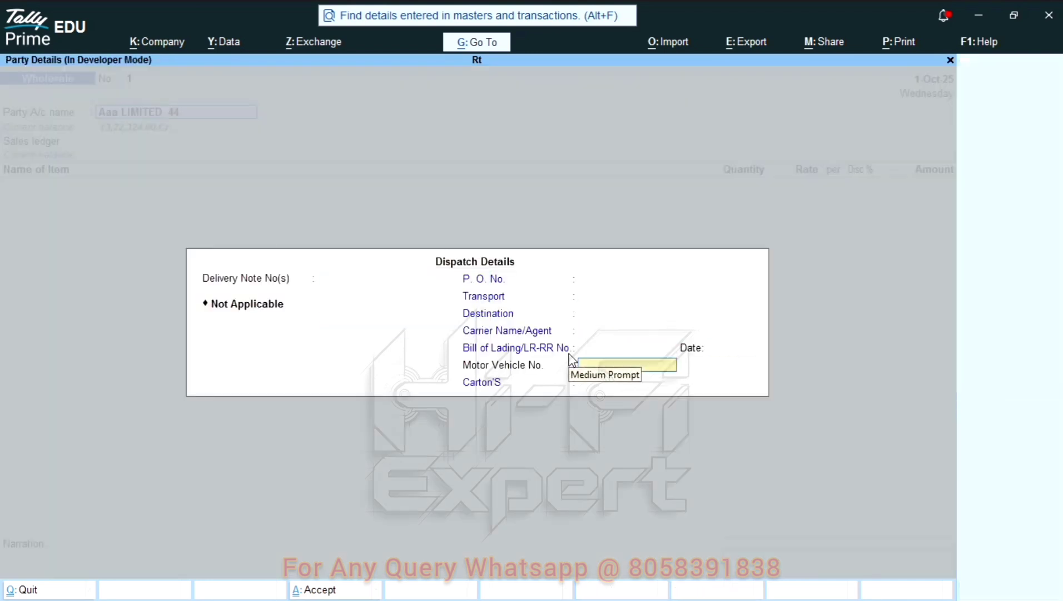
key(Return)
key(Return)
key(Return)
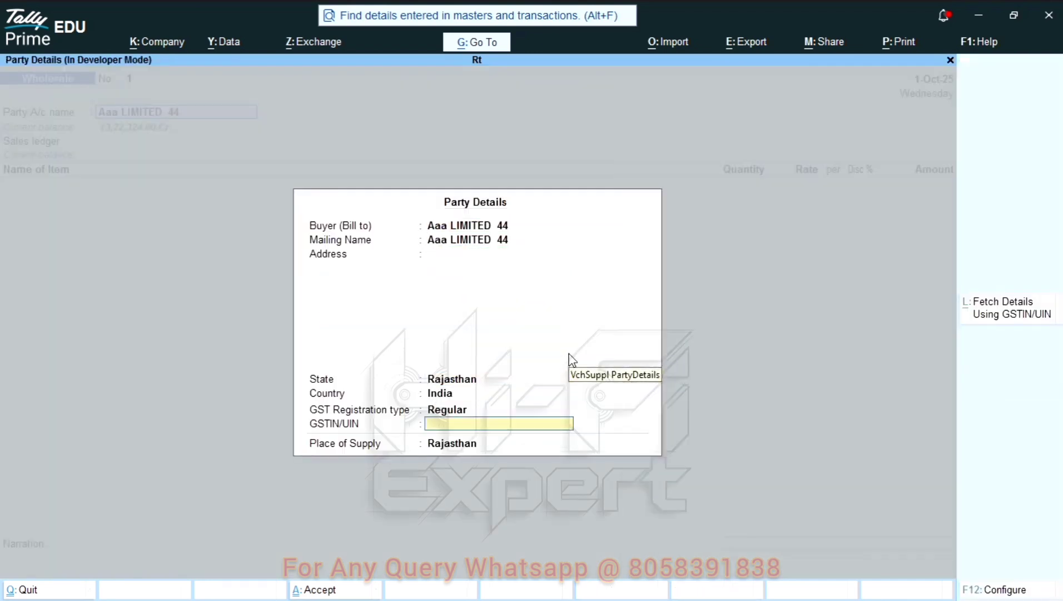
key(Return)
key(Return)
key(Return)
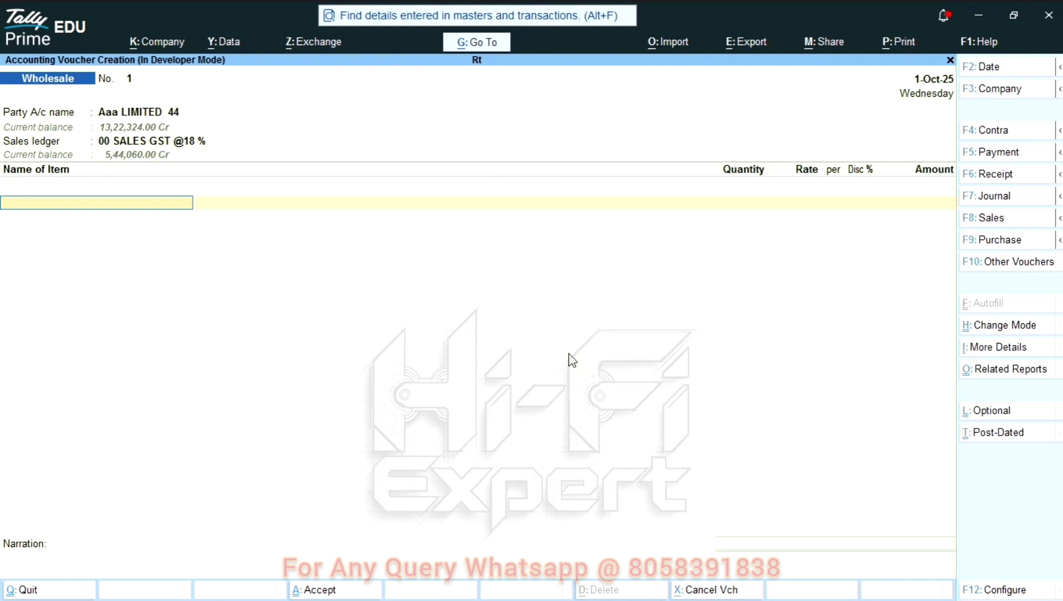
- Add Lux Soap 20 Gm as the first item of the Wholesale voucher and allocate it from Godown 1
text(Lux)
key(Return)
text(Dd)
key(Return)
key(BackSpace)
key(Down)
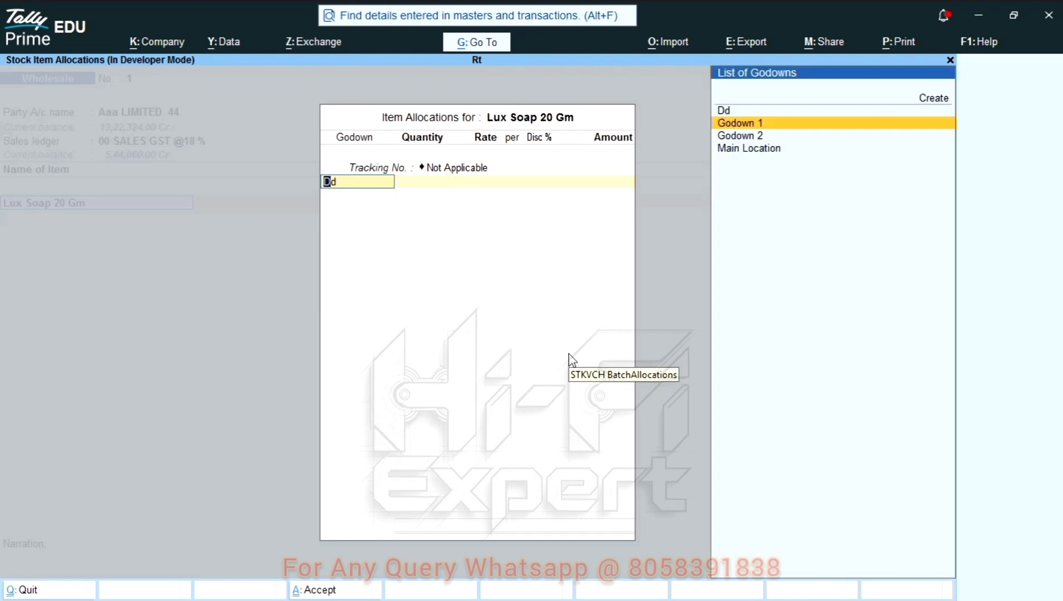
key(Return)
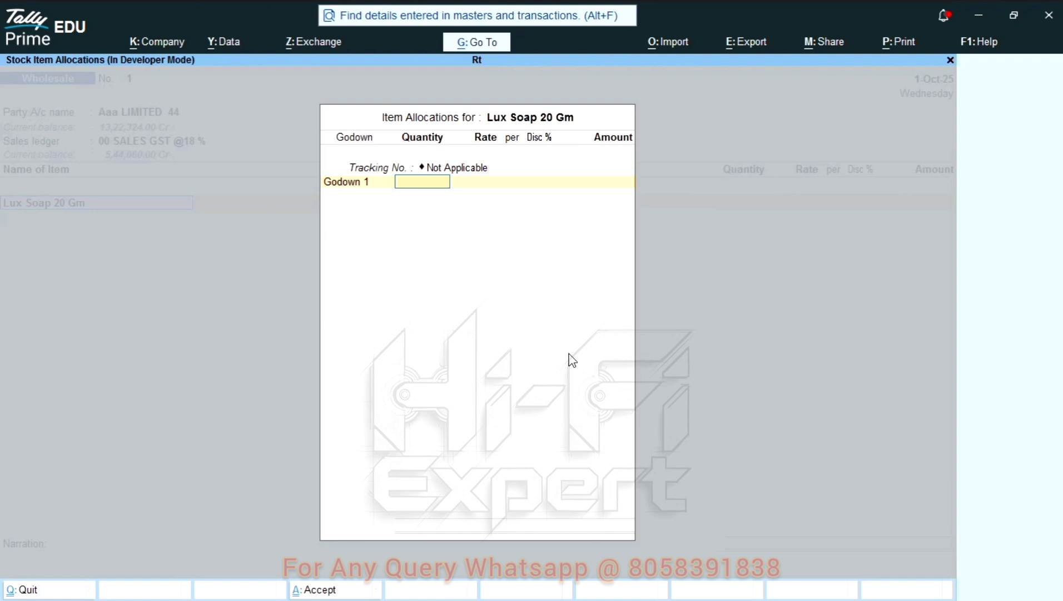
- Enter a quantity of 20 for Lux Soap 20 Gm and accept the automatically filled rate
text(20)
key(Return)
key(Return)
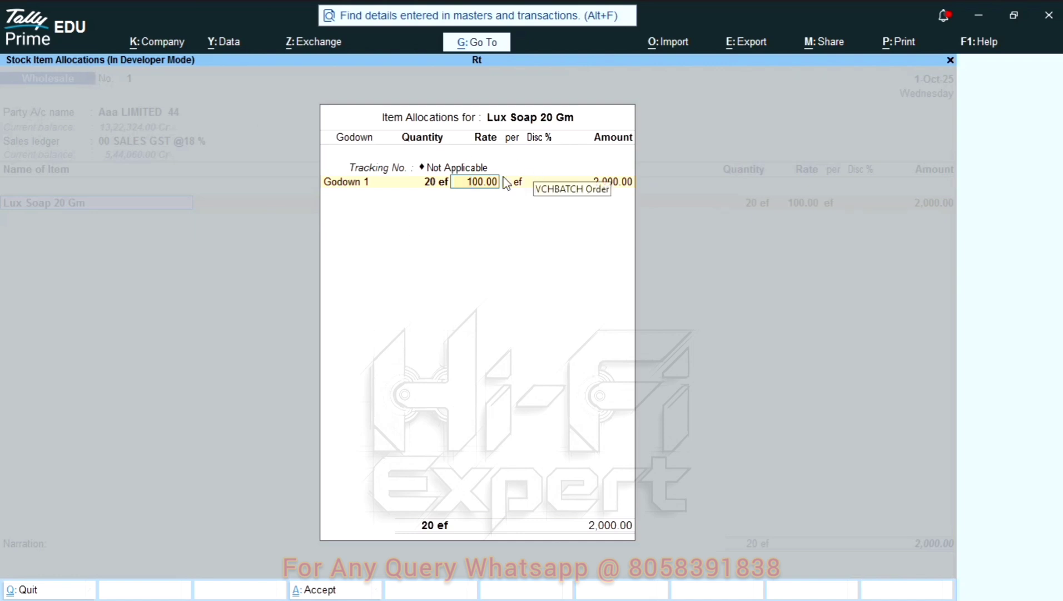
key(Return)
key(Return)
key(Return)
key(Return)
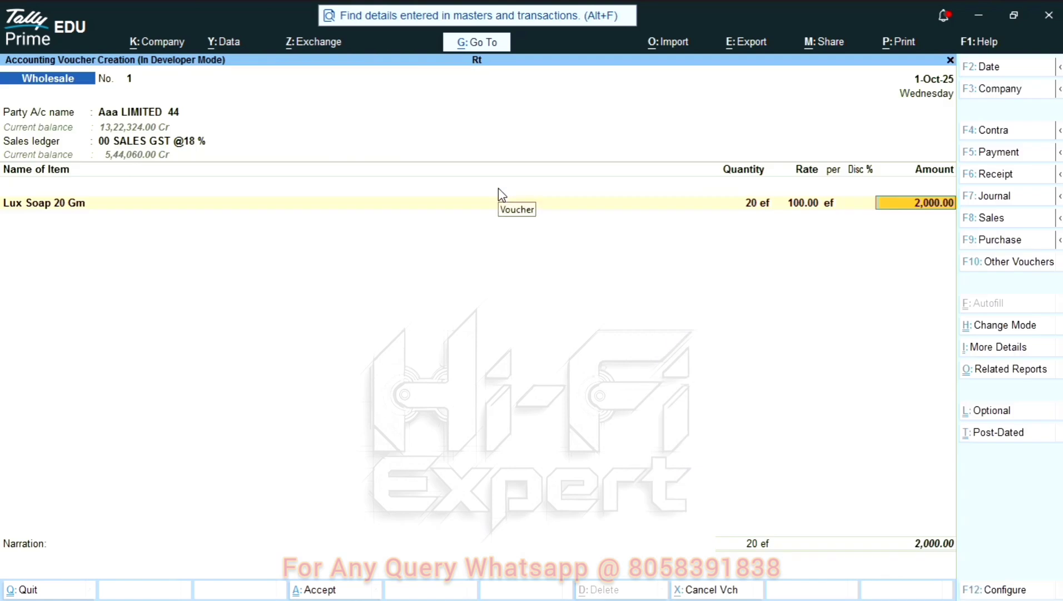
key(Return)
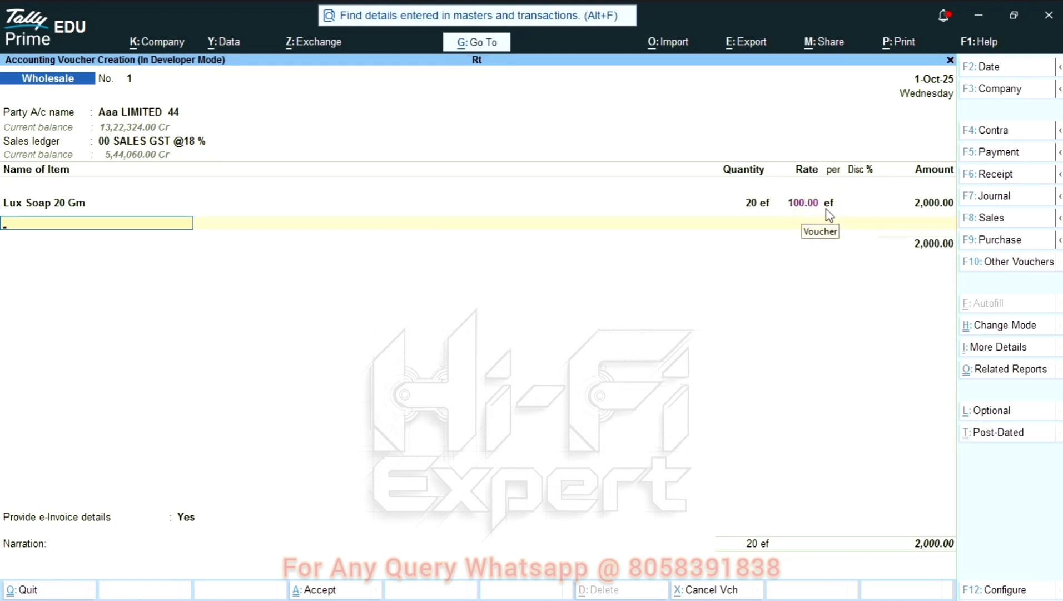
- Reopen the Lux Soap 20 Gm allocation and set its rate to 90 to test a rate below the standard one
key(BackSpace)
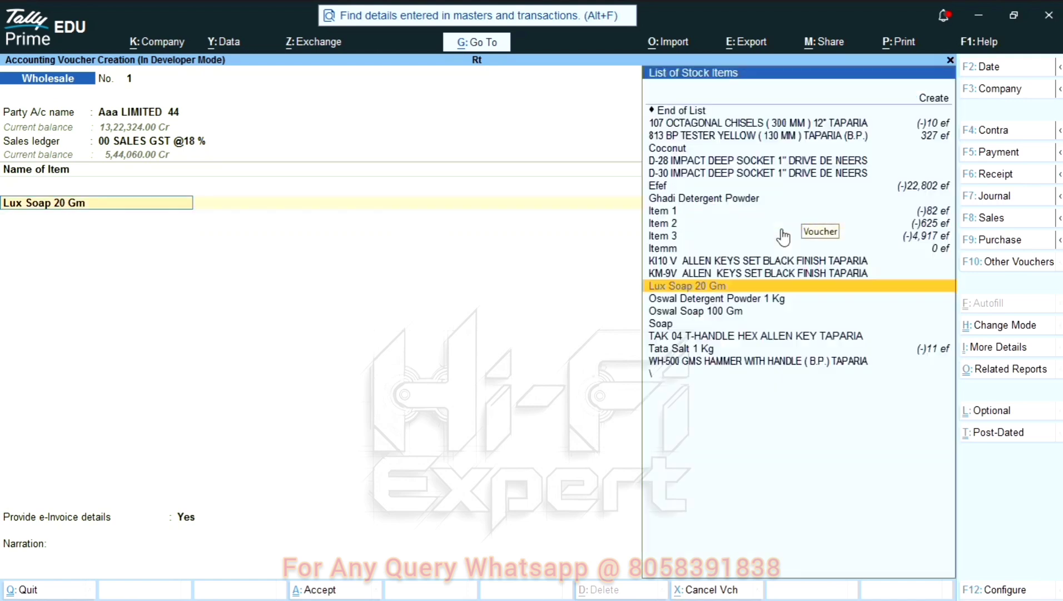
key(Return)
key(Return)
key(Return)
key(Return)
text(90)
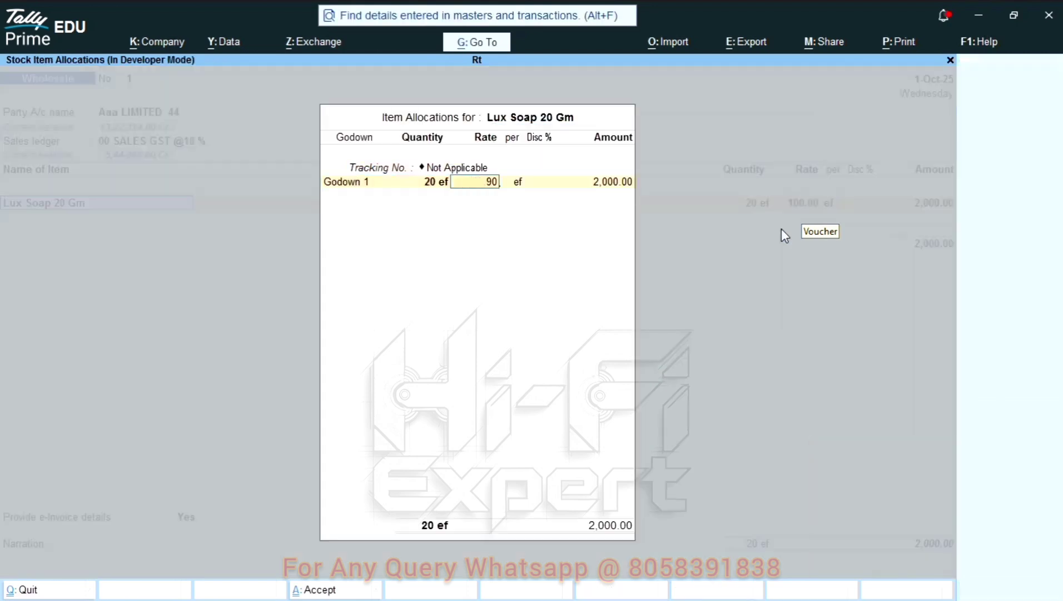
key(Return)
key(Return)
key(Return)
key(Return)
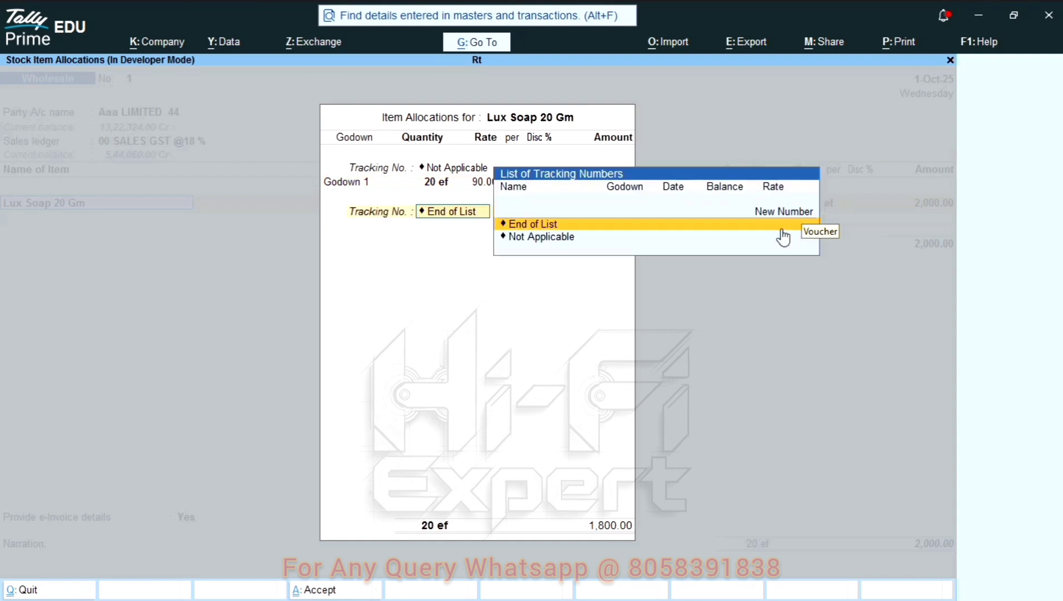
key(Return)
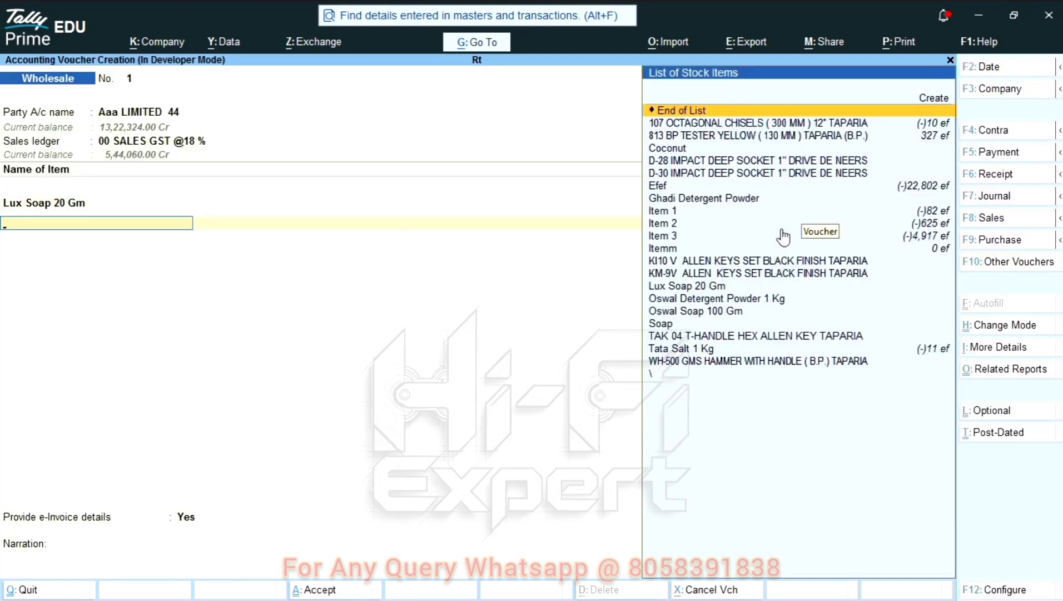
key(BackSpace)
key(BackSpace)
key(Return)
key(Return)
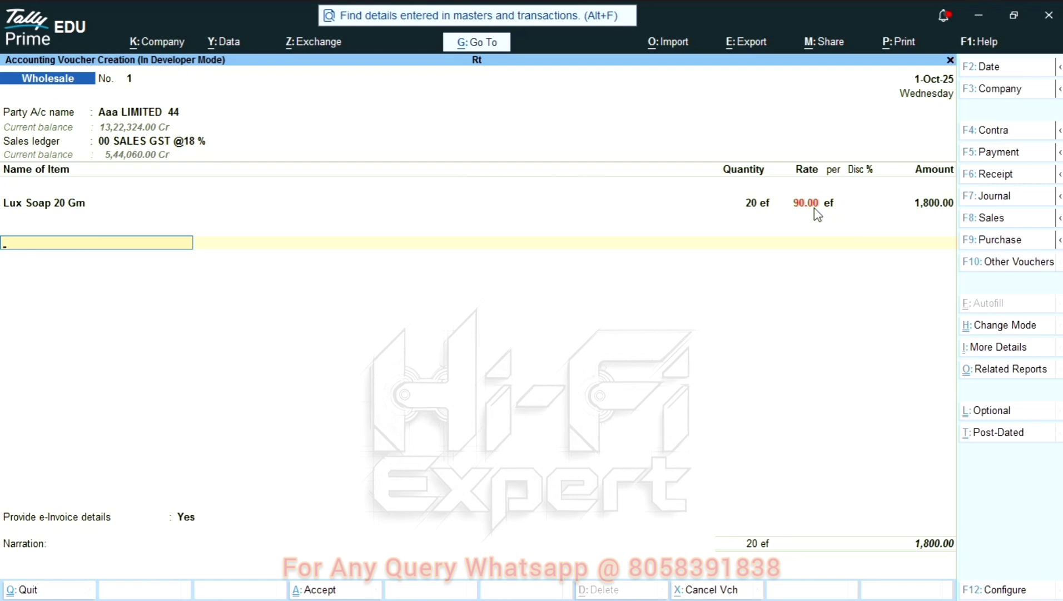
- Reopen the Lux Soap 20 Gm allocation and set its rate to 101
key(BackSpace)
key(BackSpace)
key(Return)
key(Return)
key(Return)
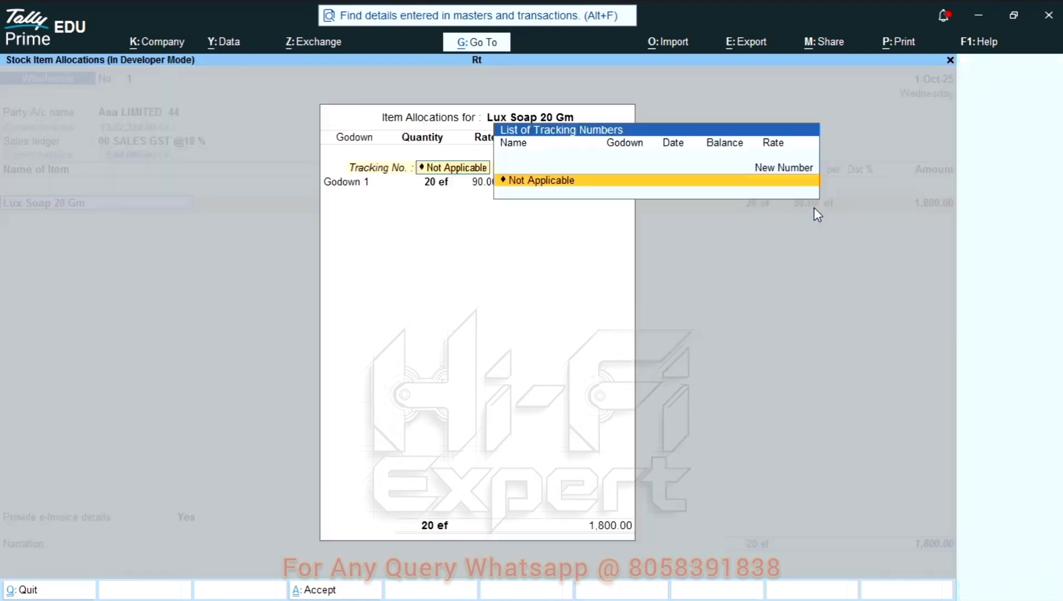
key(Return)
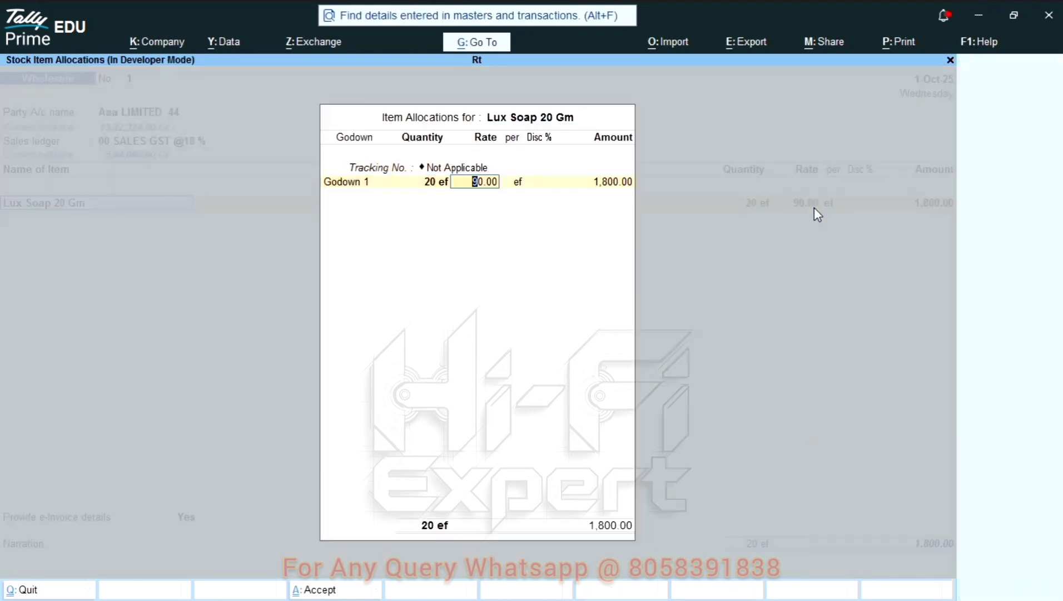
text(101)
key(Return)
key(Return)
key(Return)
key(Return)
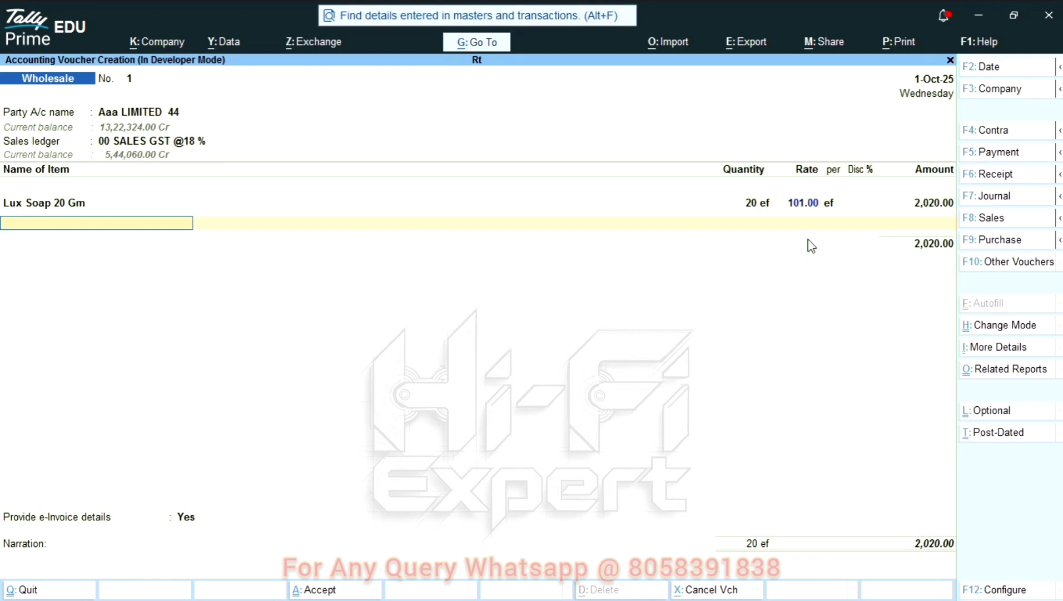
- Add Coconut from godown Dd with a quantity of 4, keeping the automatically filled rate
text(C)
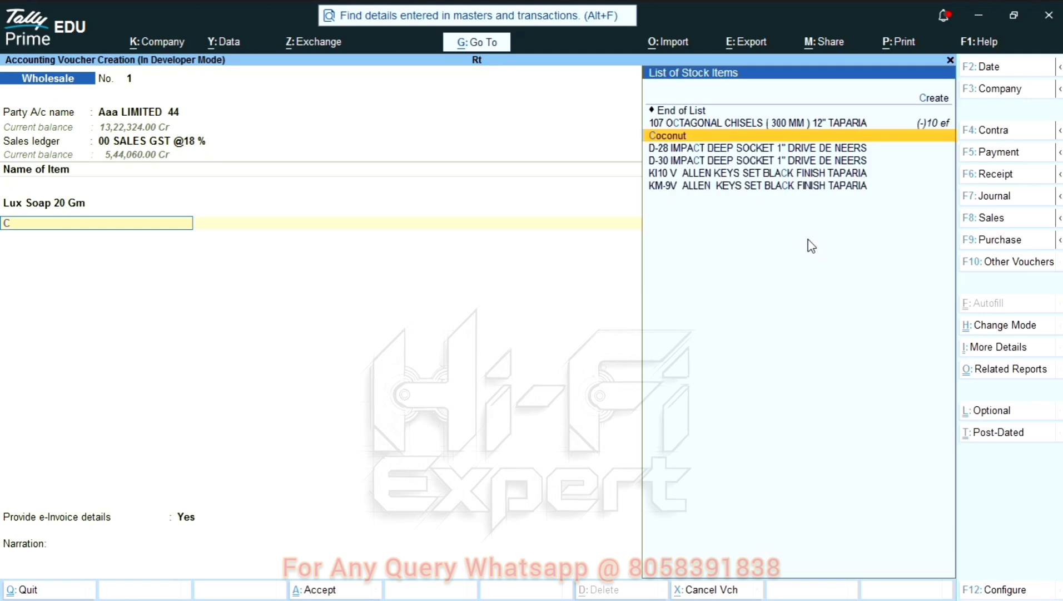
key(Return)
key(Return)
key(Return)
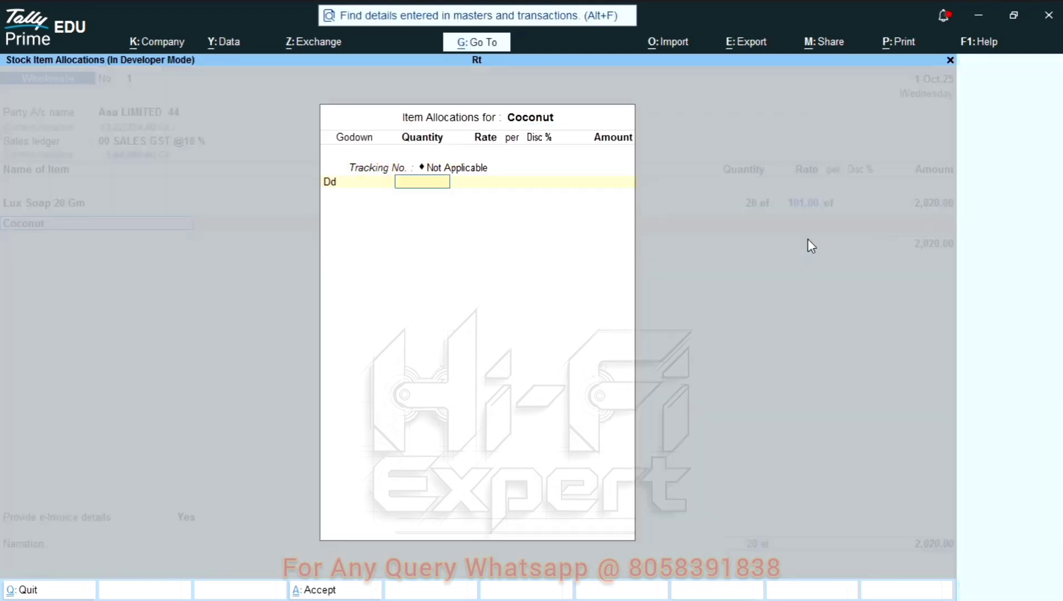
text(4)
key(Return)
key(Return)
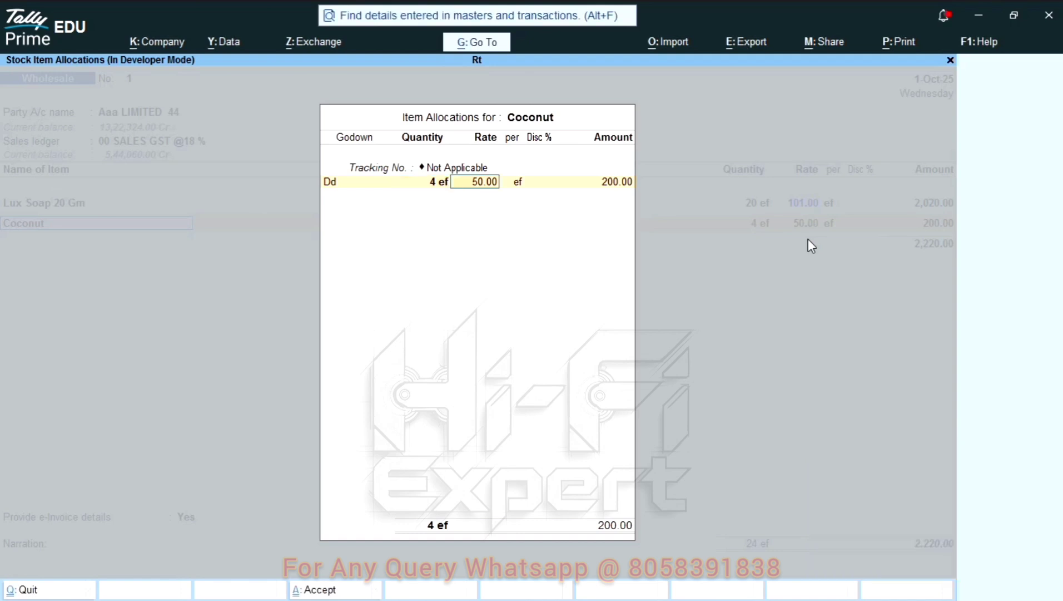
key(Return)
key(Return)
key(Return)
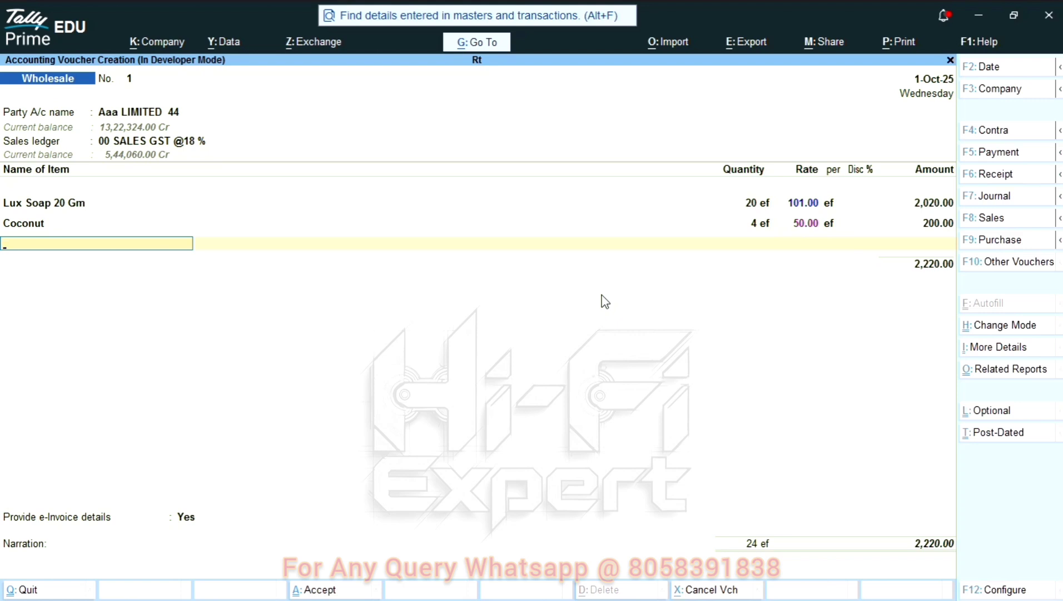
- Add Ghadi Detergent Powder as the third item and allocate it from godown Dd
text(Gh)
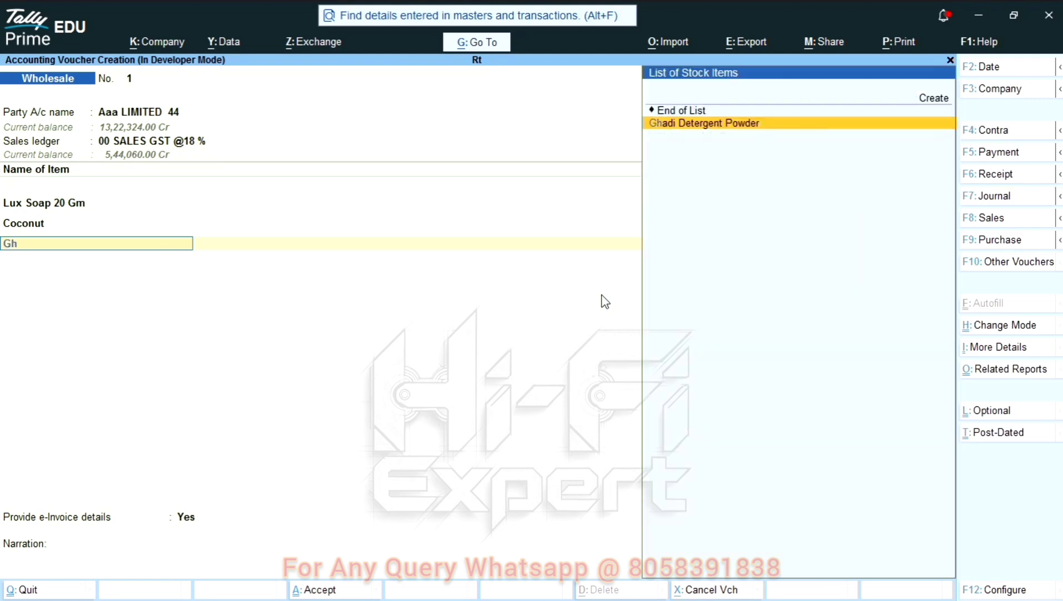
key(Return)
key(Return)
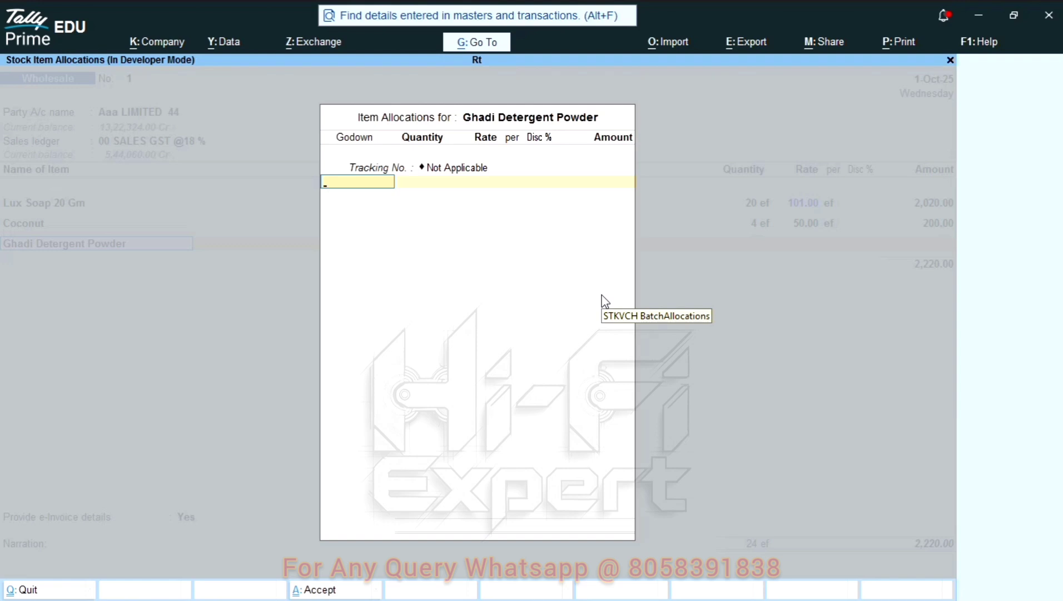
text(Dd)
key(Return)
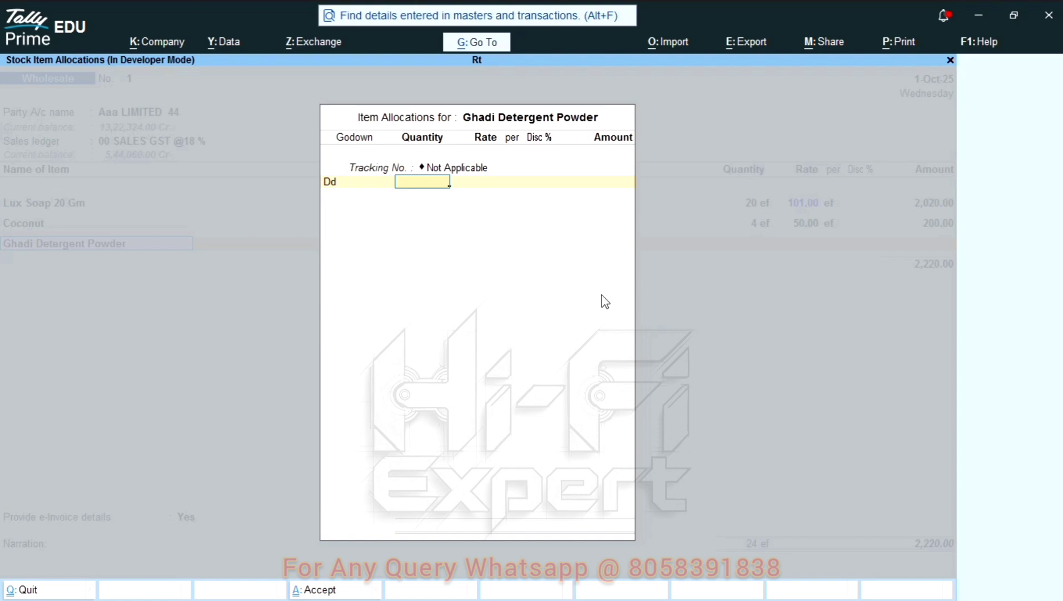
- Enter a quantity of 20 for Ghadi Detergent Powder and accept the automatically filled rate
text(20)
key(Return)
key(Return)
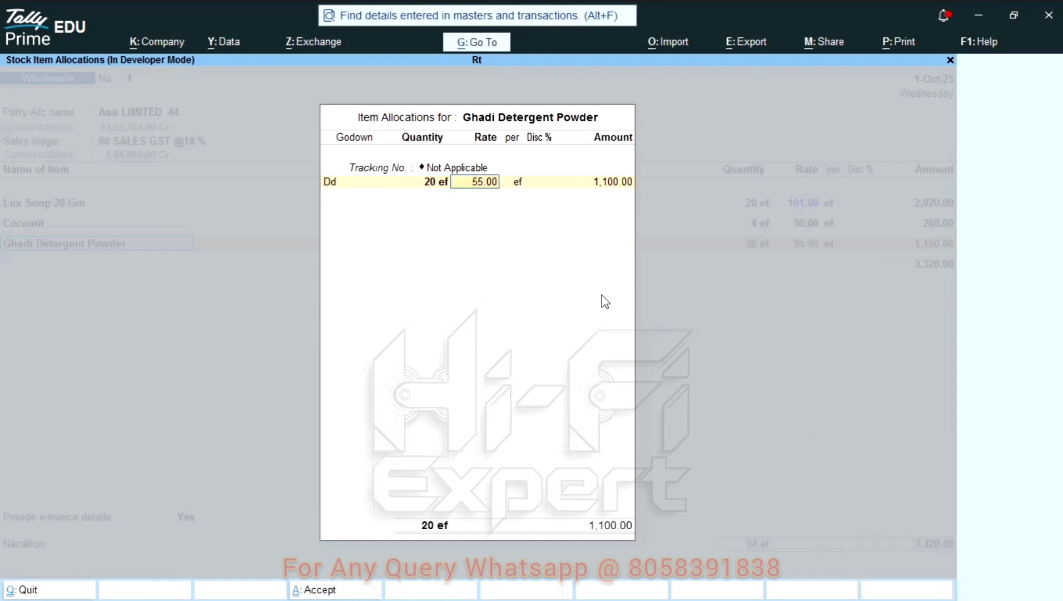
key(Return)
key(Return)
key(Return)
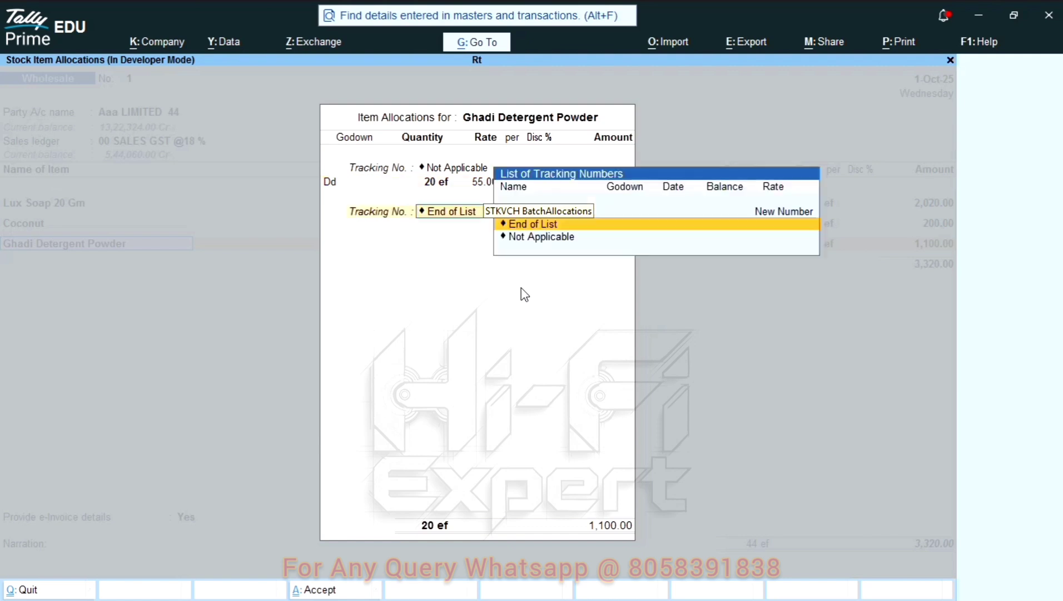
key(Return)
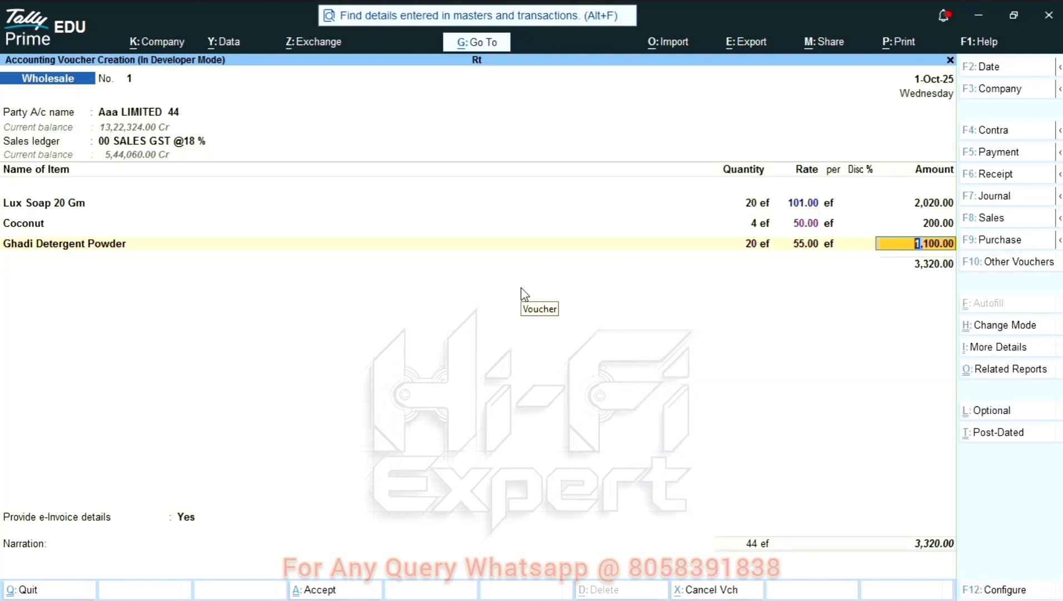
key(Return)
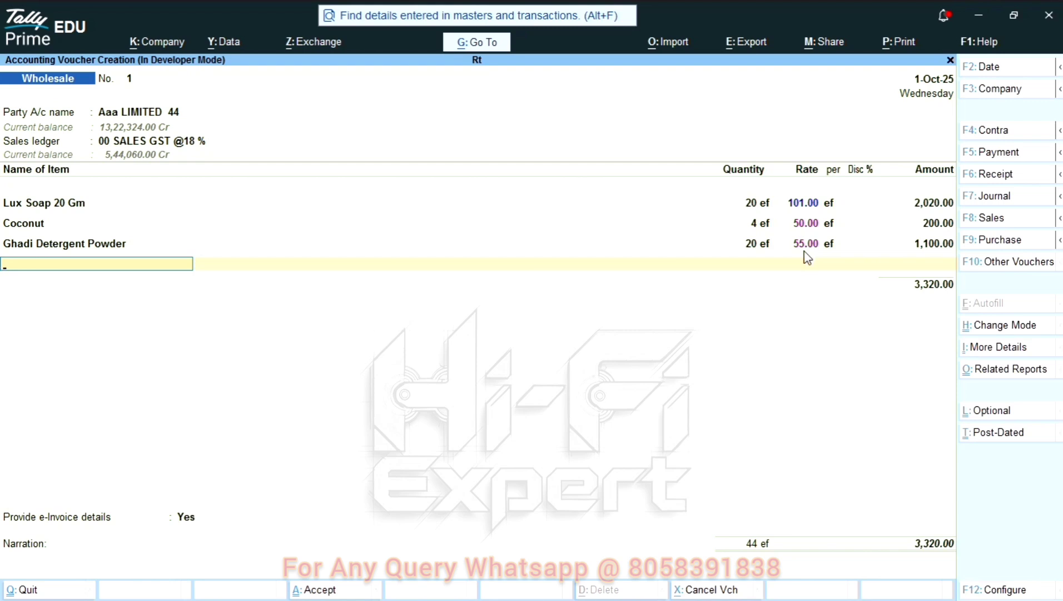
- End the voucher's item and ledger entries and set Provide e-Invoice details to No
key(Return)
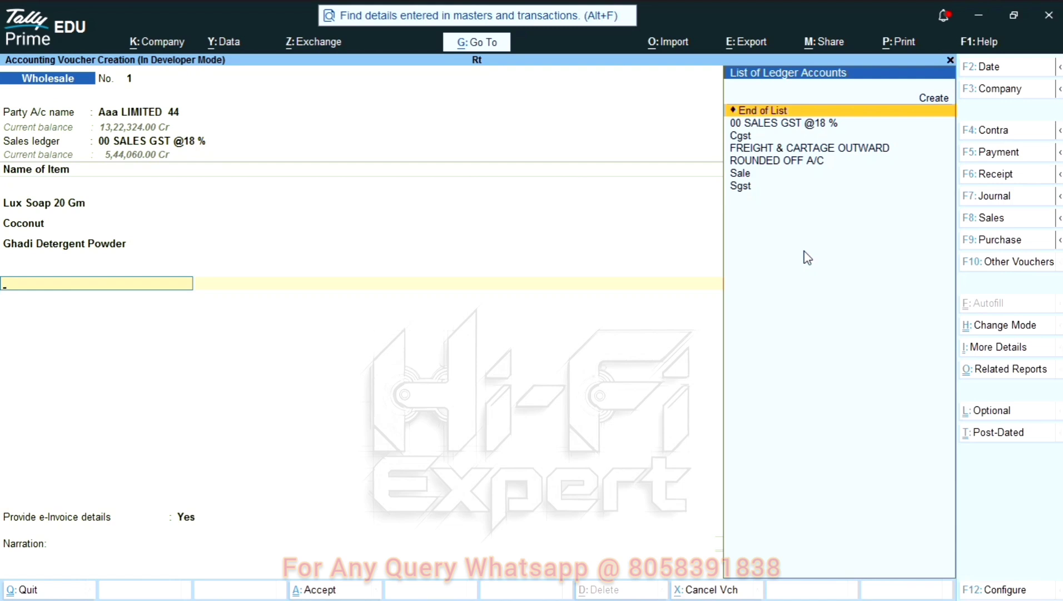
key(Return)
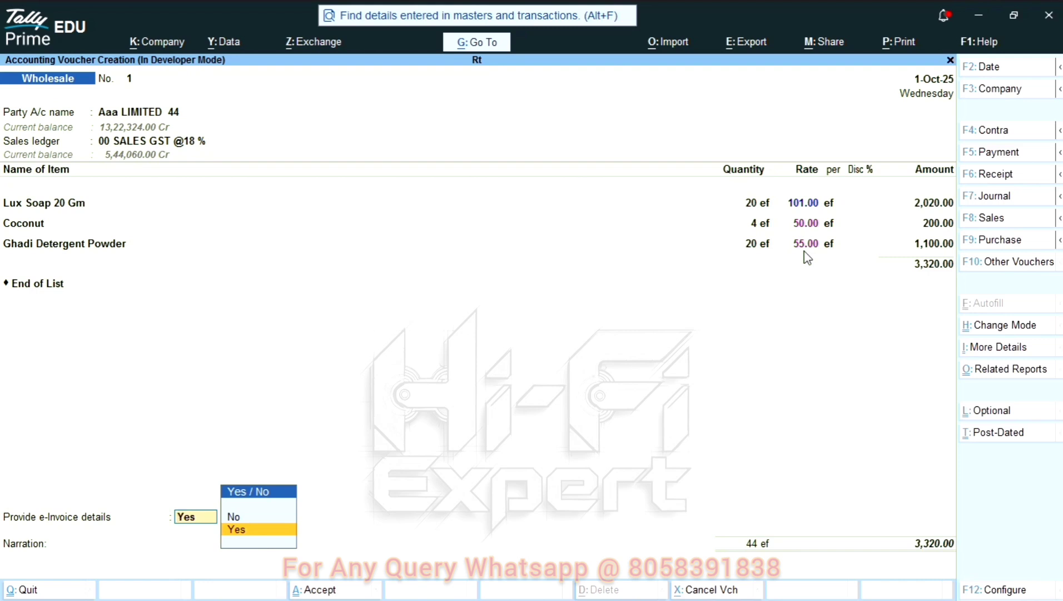
key(Up)
key(Return)
- Save the Wholesale voucher with a blank narration and decline generating an e-Invoice
key(Return)
key(Return)
key(Return)
key(Return)
key(Return)
key(Return)
key(Return)
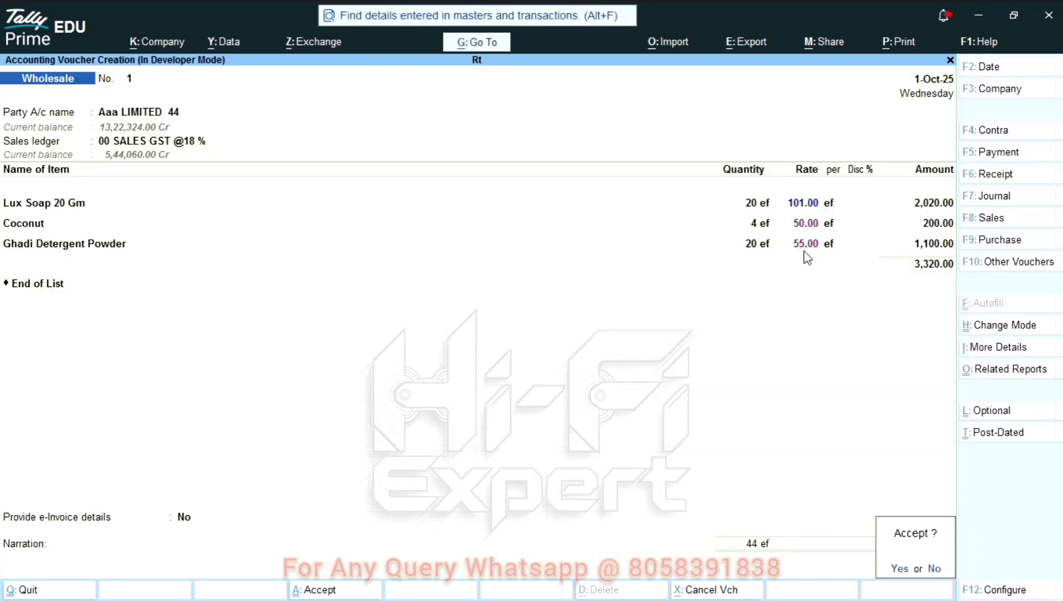
key(Return)
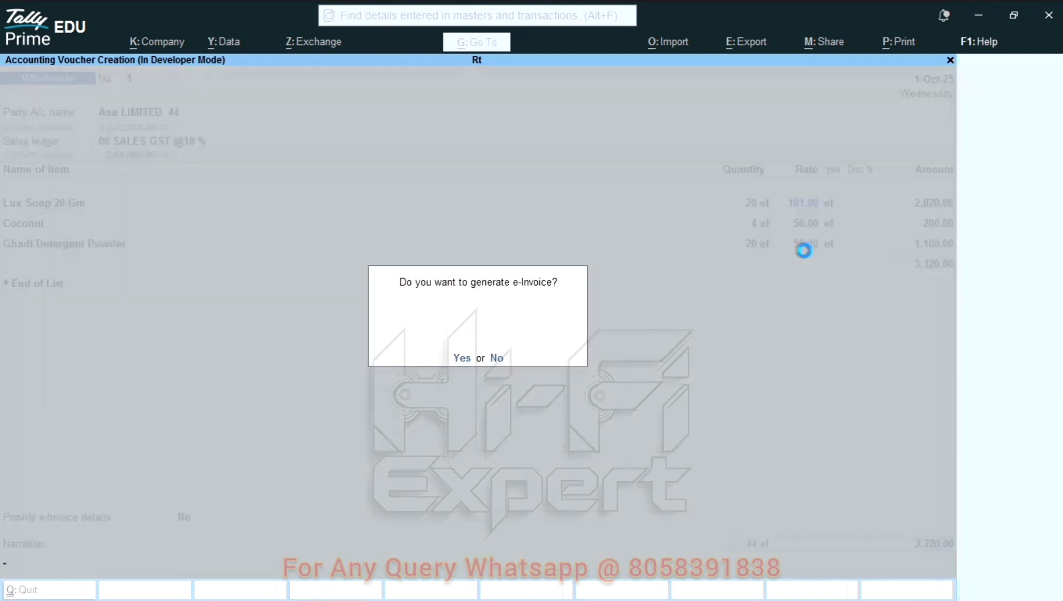
key(n)
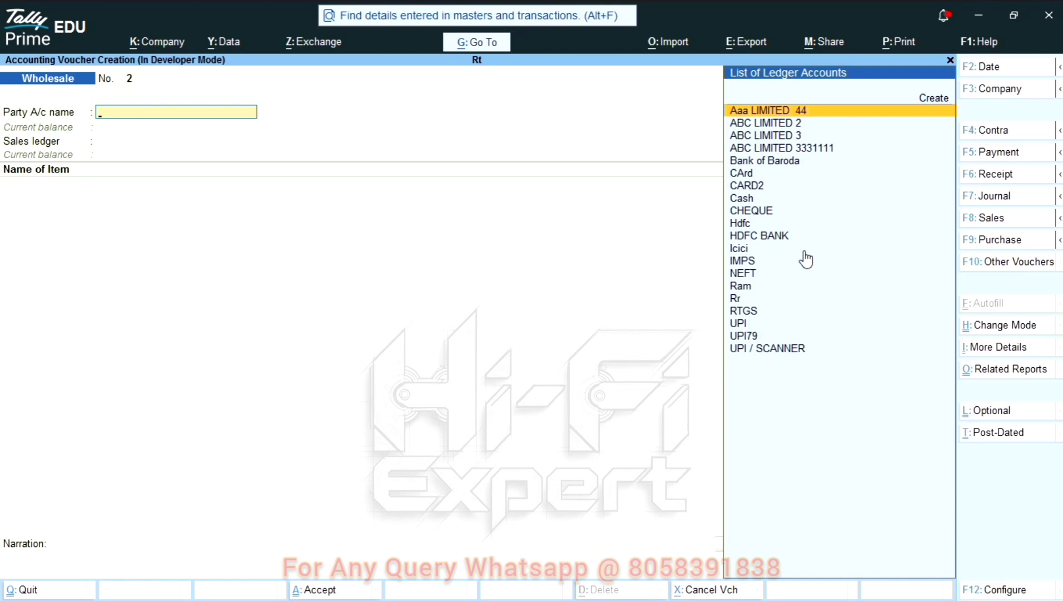
- Switch the new sales voucher to the Retail voucher type
key(F8)
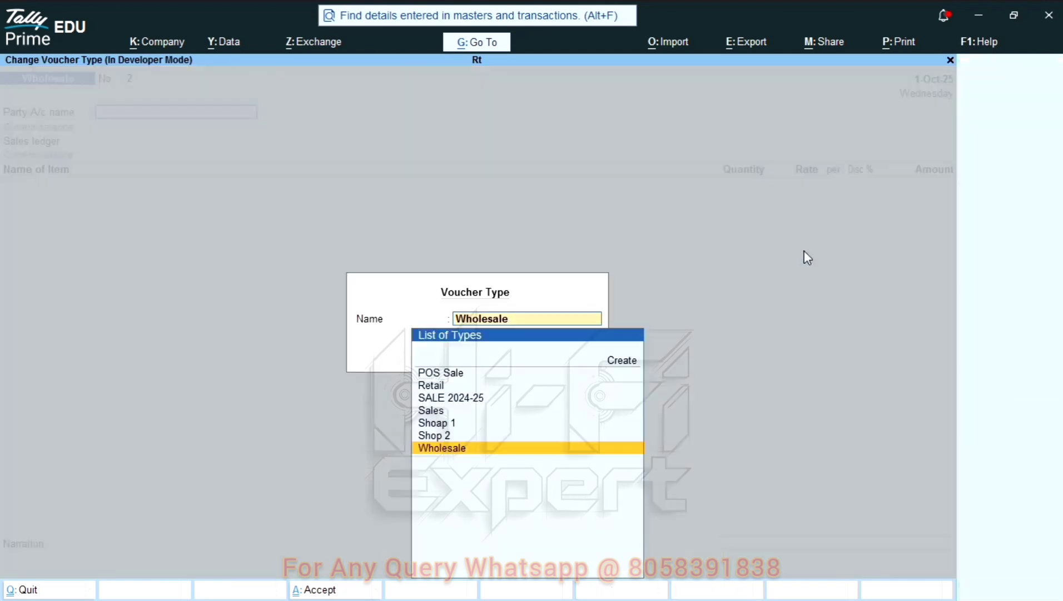
key(Up)
key(Up)
key(Up)
key(Up)
key(Up)
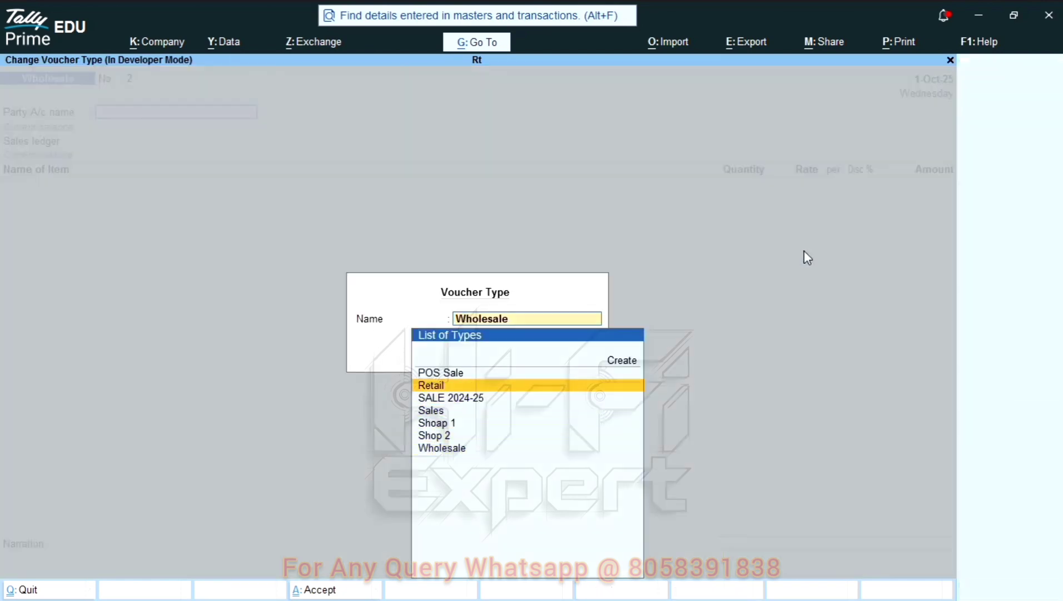
key(Return)
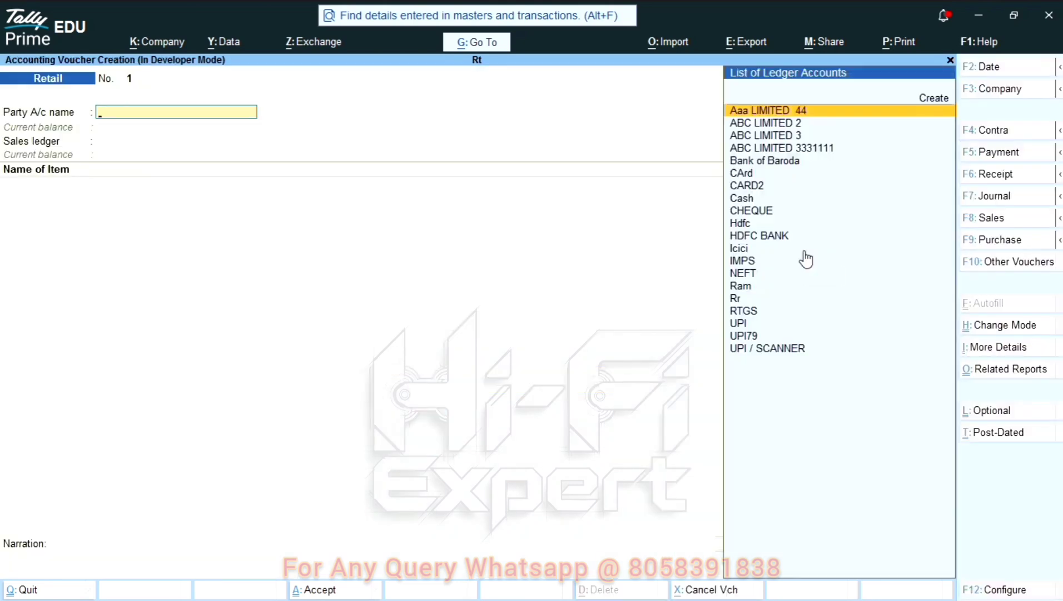
key(Down)
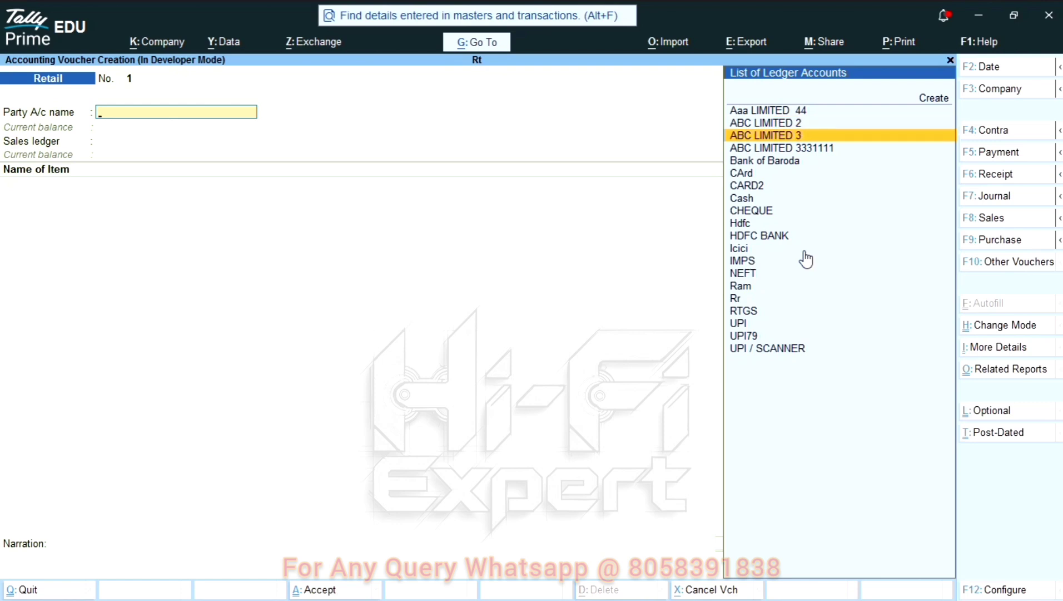
key(Return)
key(Return)
key(Return)
key(Return)
key(Return)
key(Return)
key(Return)
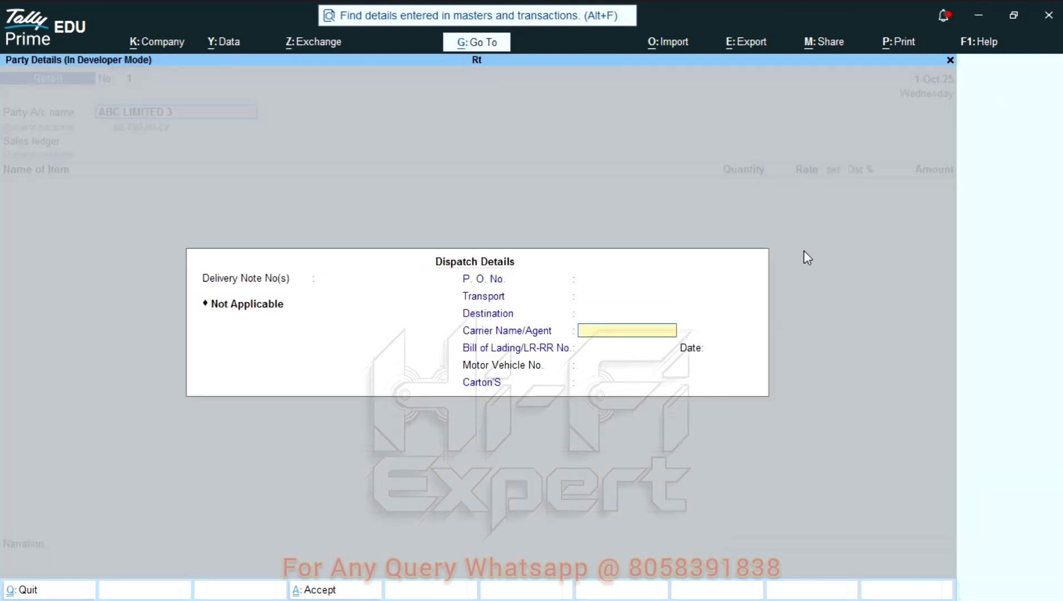
key(Return)
key(Return)
key(Return)
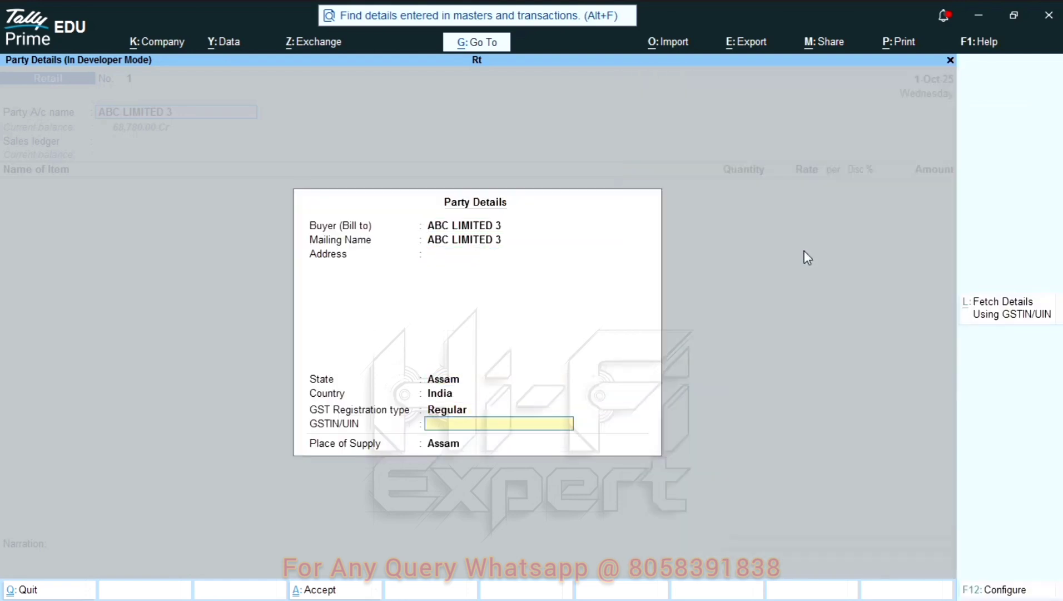
key(Return)
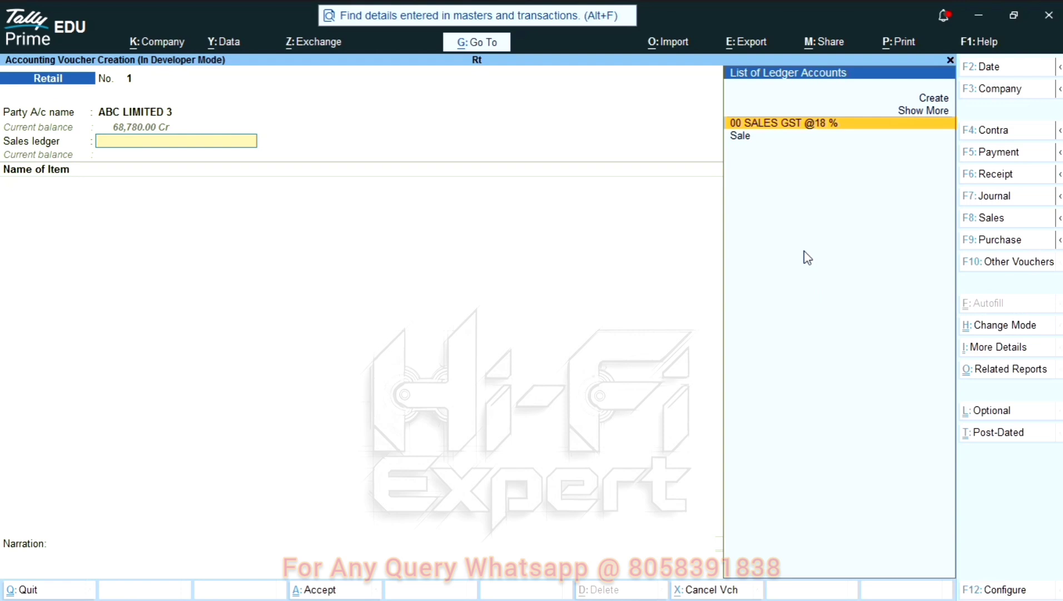
key(Return)
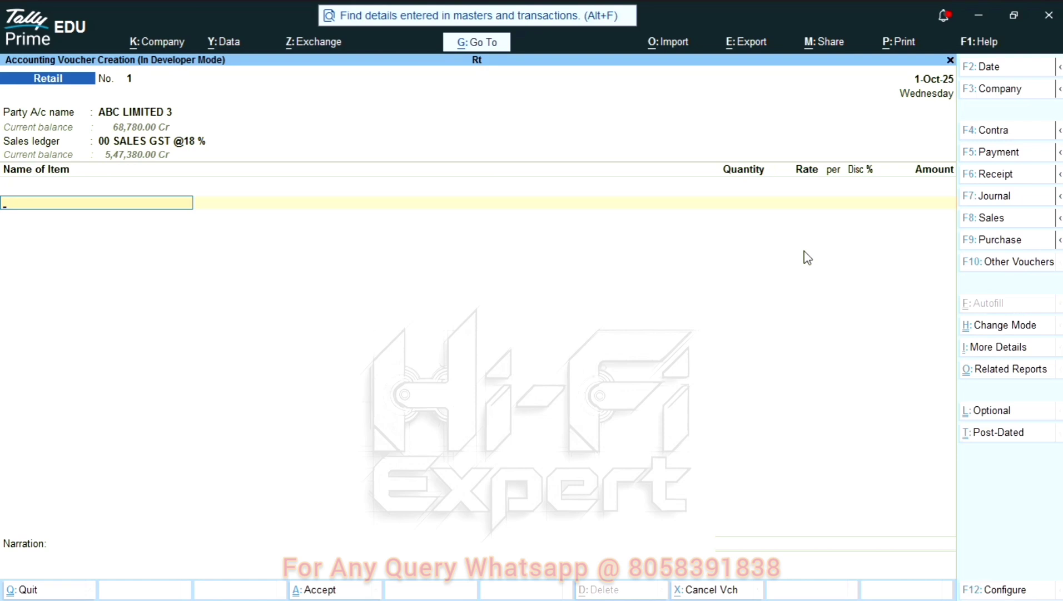
key(space)
key(Down)
key(Down)
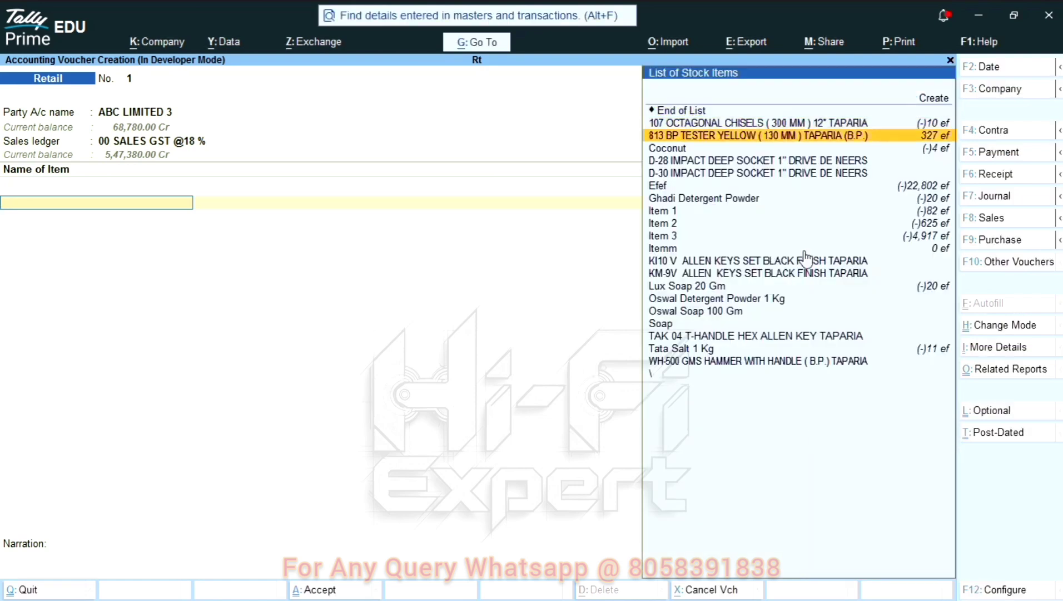
key(Down)
key(Down)
key(Return)
key(Escape)
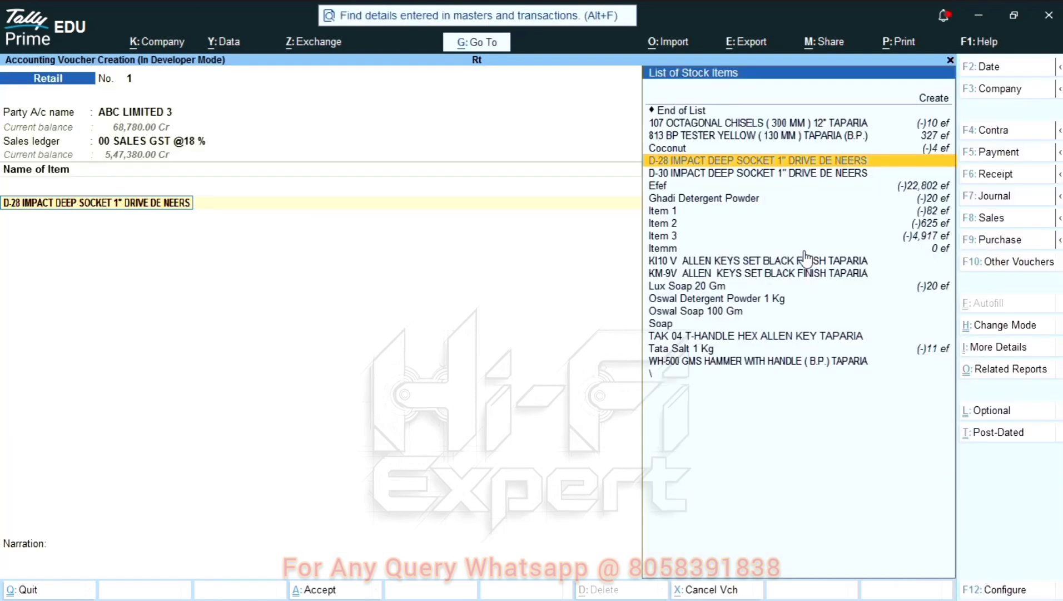
key(ctrl+Return)
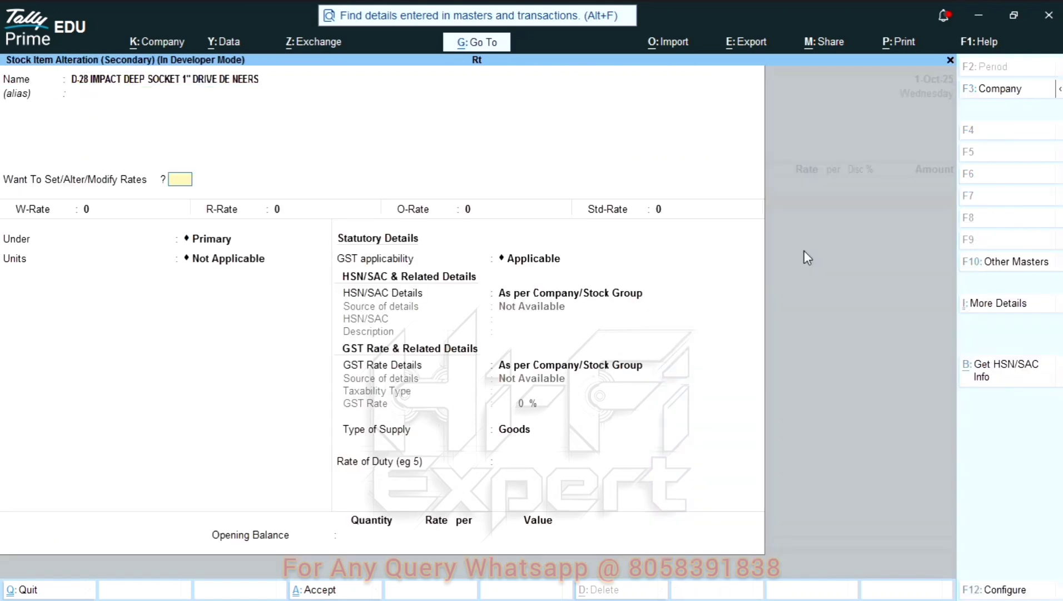
text(y)
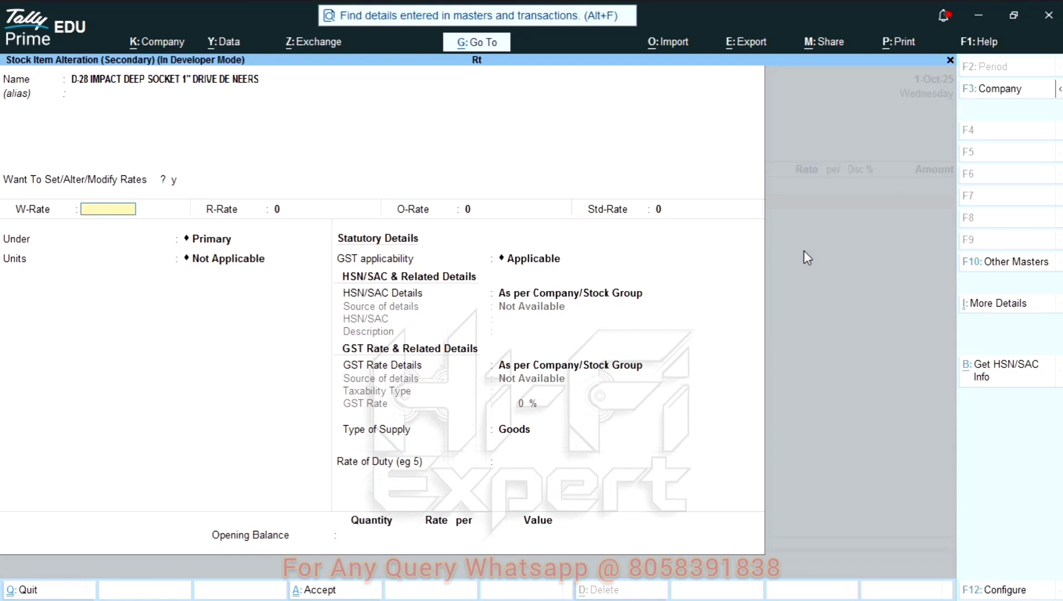
key(Escape)
text(y)
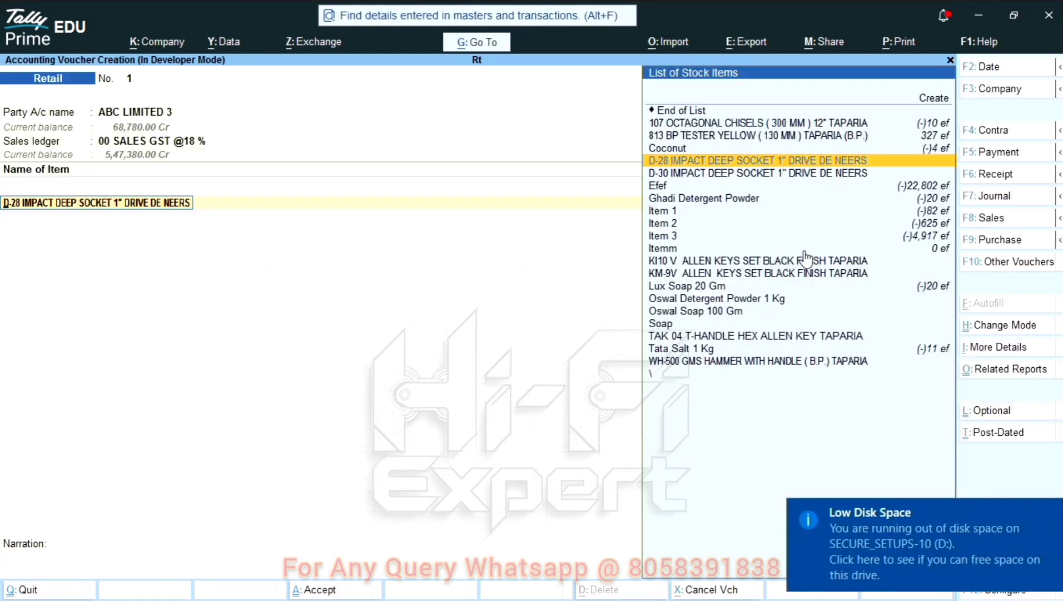
- Add Lux Soap 20 Gm as the voucher's first item with a quantity of 60
text(Lux)
key(Return)
key(Return)
key(Return)
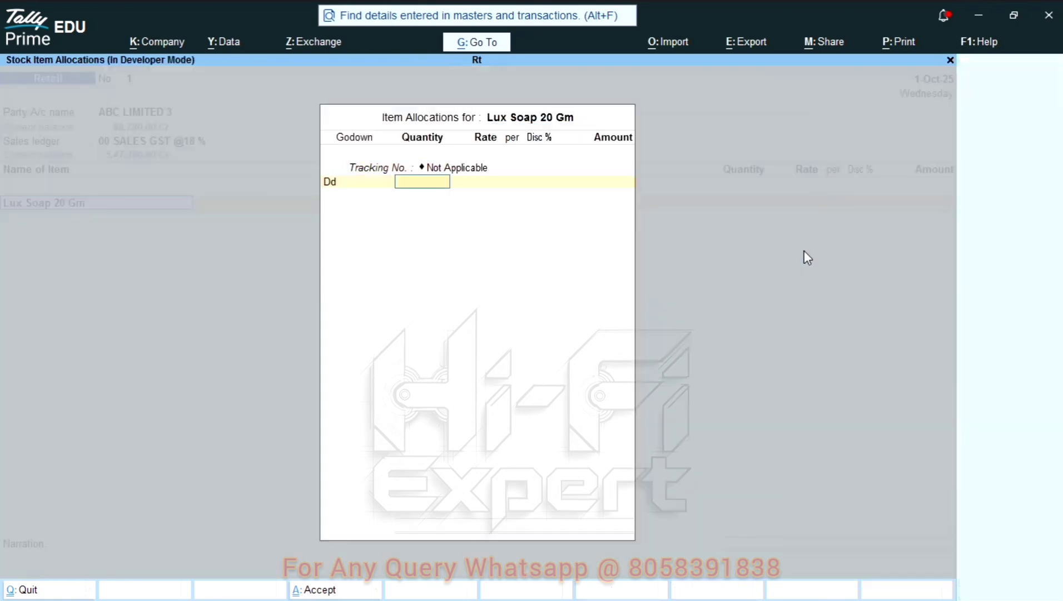
text(60)
key(Return)
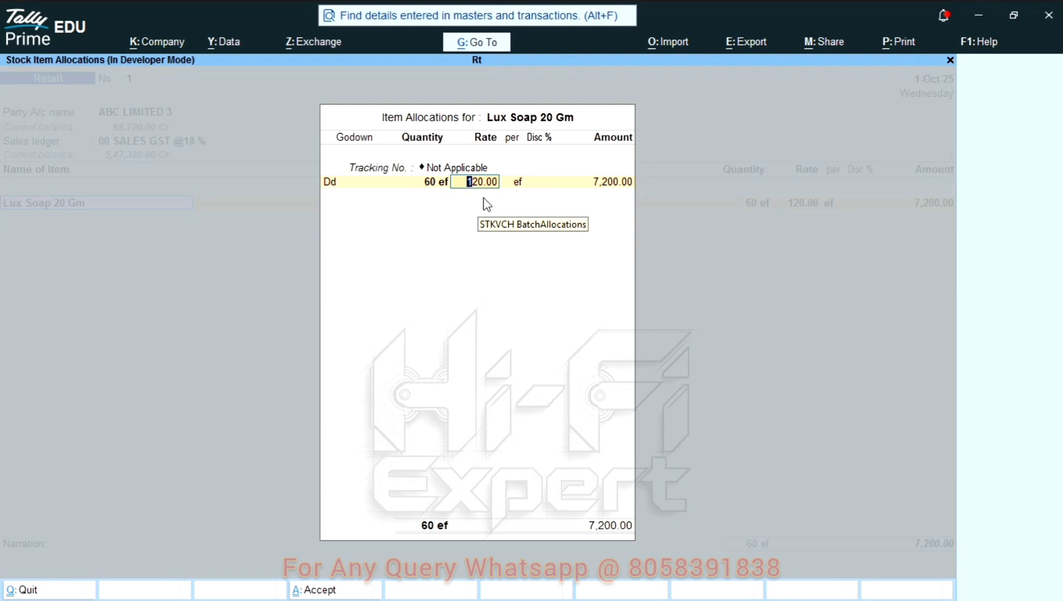
- Check the W, R and O rates in the Lux Soap 20 Gm stock item master and return to the voucher
key(BackSpace)
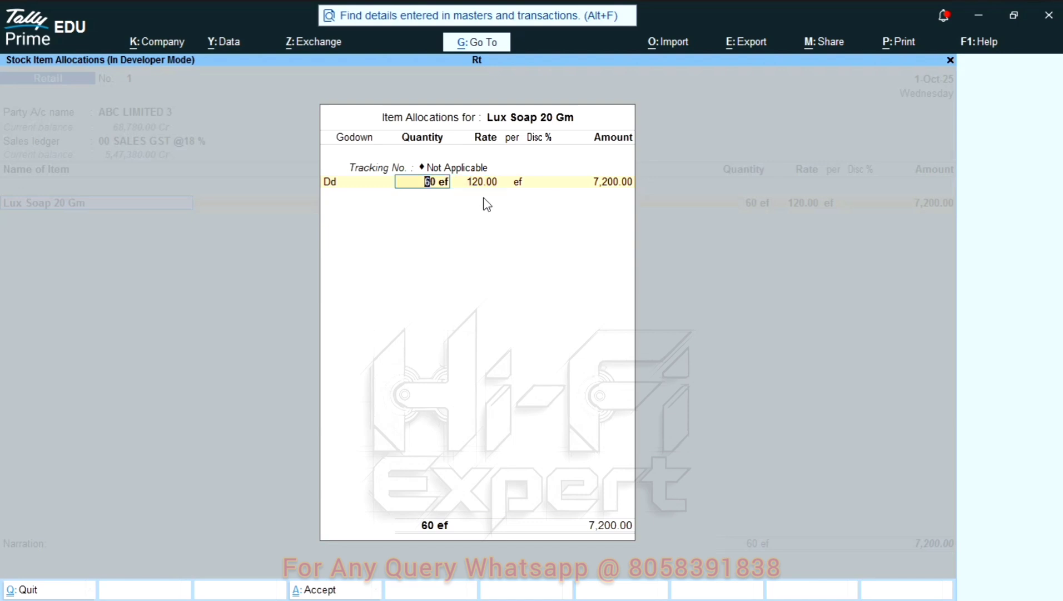
key(BackSpace)
key(BackSpace)
key(BackSpace)
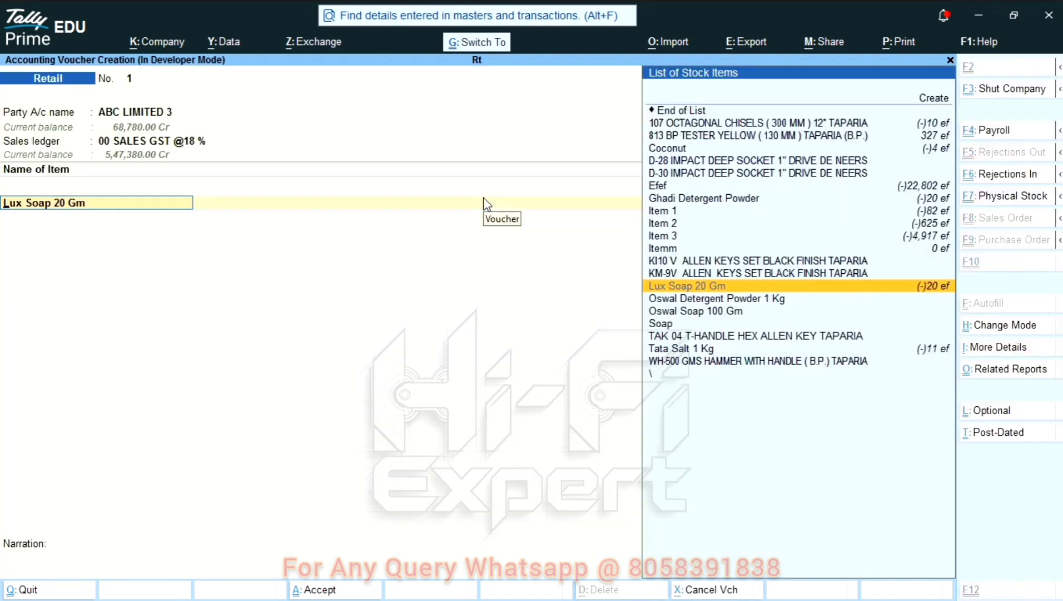
key(ctrl+Return)
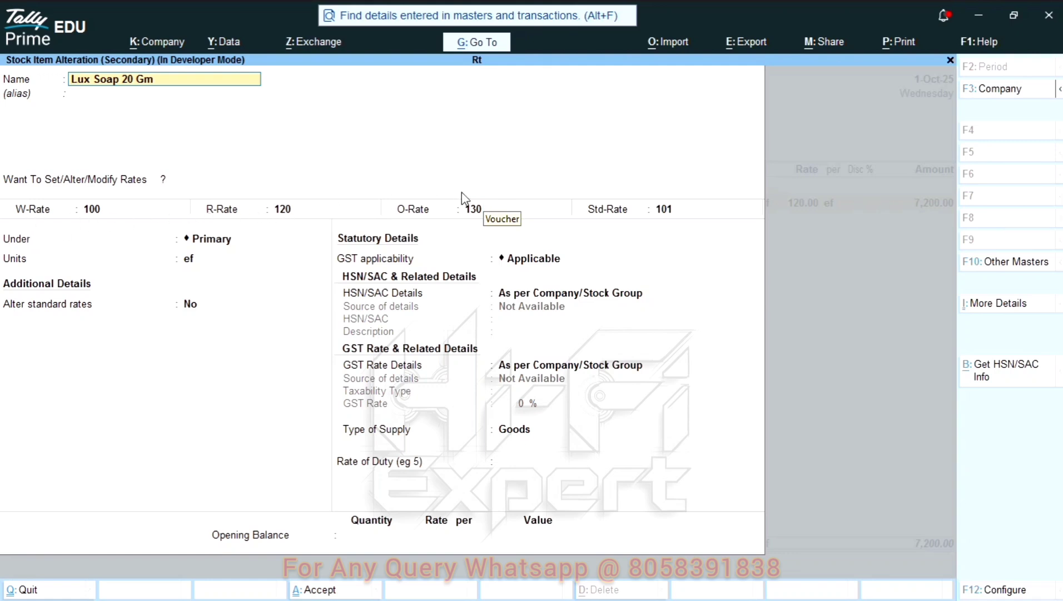
key(BackSpace)
key(Escape)
- Accept the Lux Soap 20 Gm allocation with its automatically filled rate and end its tracking number list
key(Return)
key(Return)
key(Return)
key(Return)
key(Return)
key(Return)
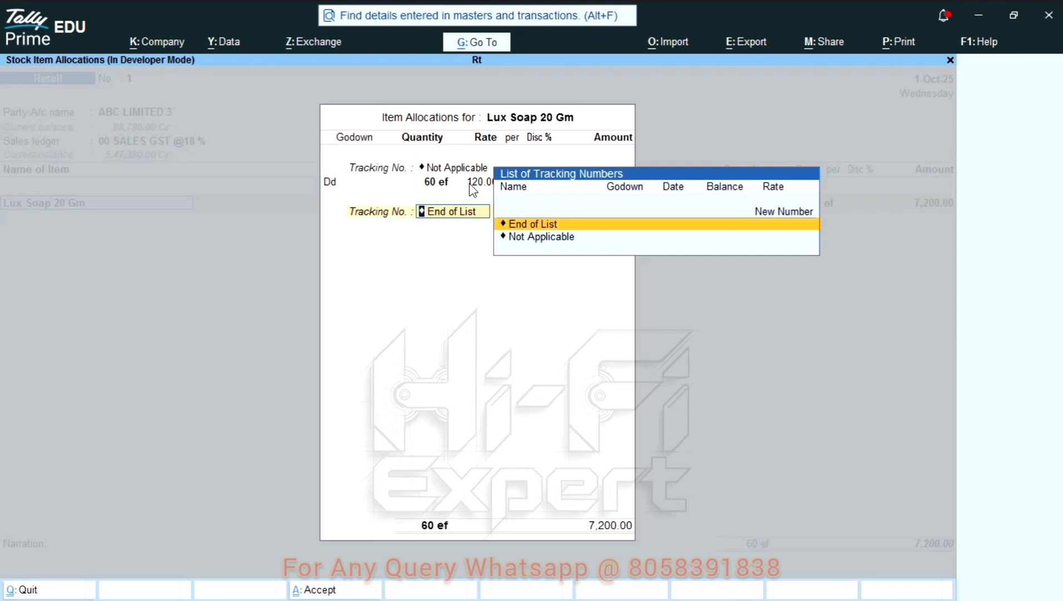
key(Return)
key(Return)
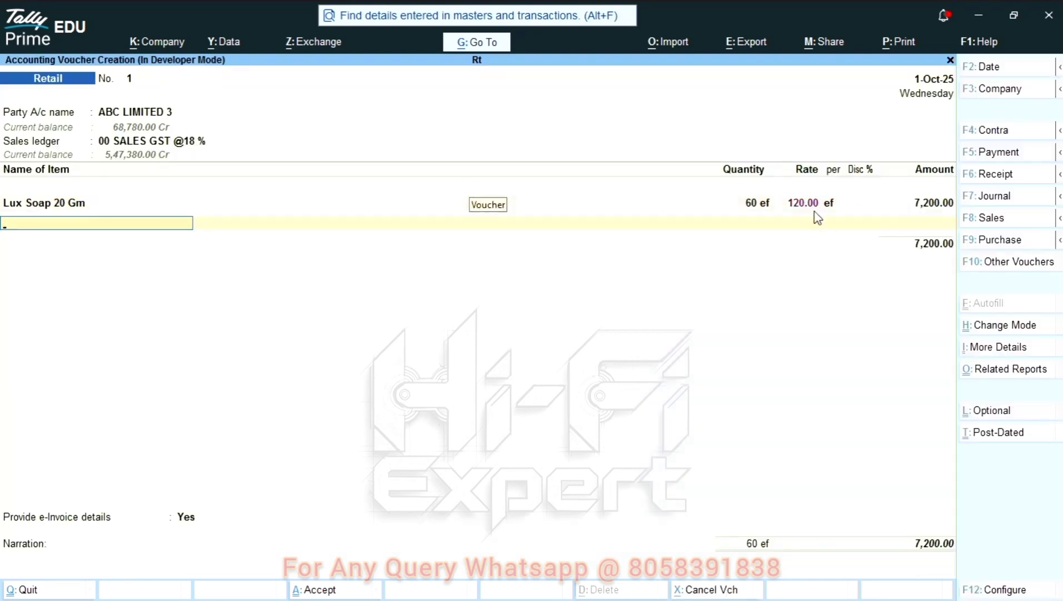
- Add Coconut as the second item with a quantity of 70 and dismiss the negative stock warning
text(Co)
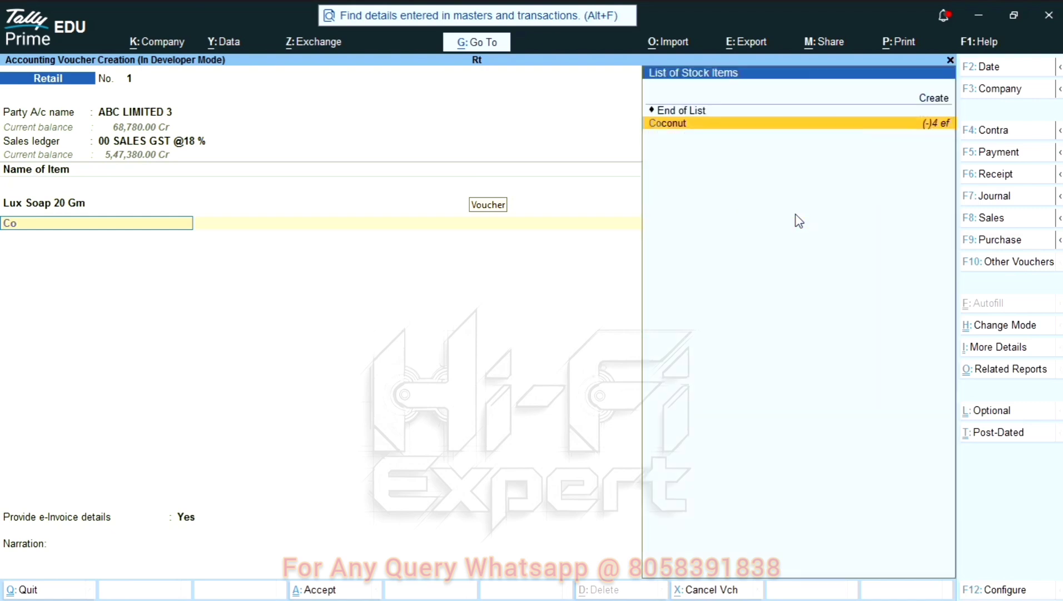
key(Return)
key(Return)
key(Return)
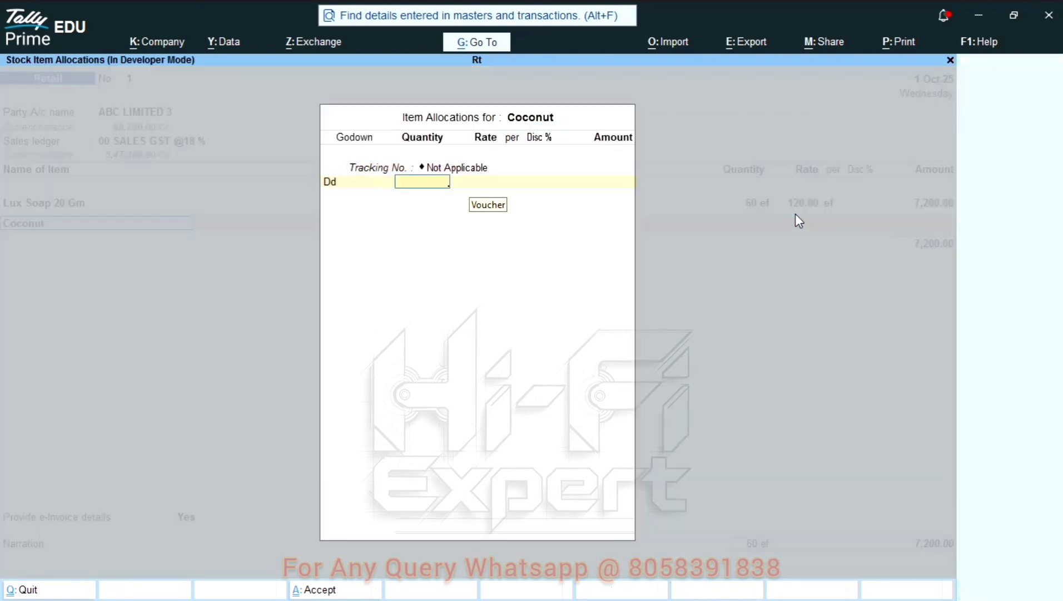
text(70)
key(Return)
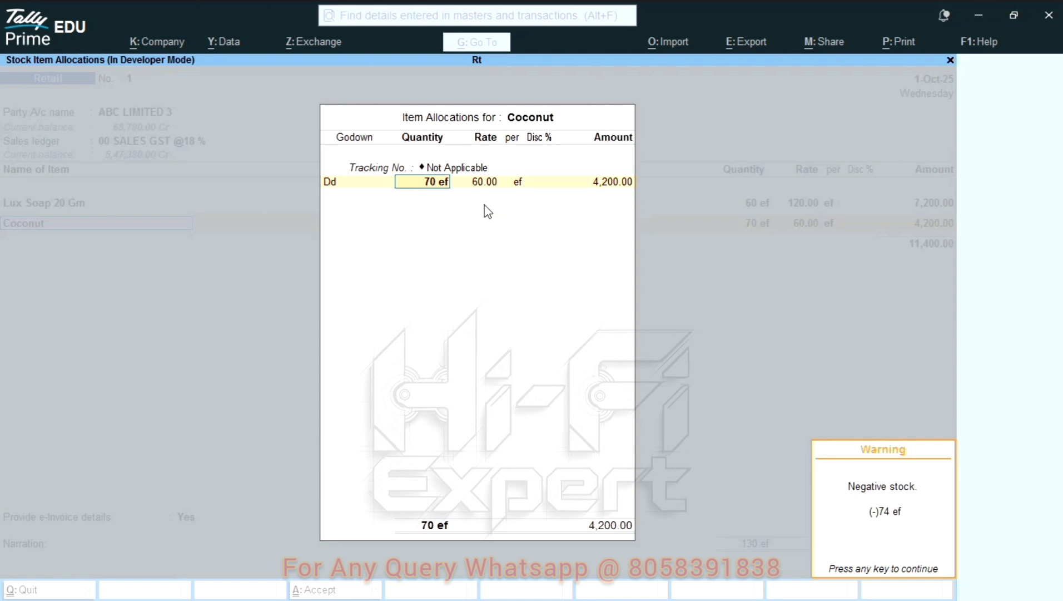
key(Return)
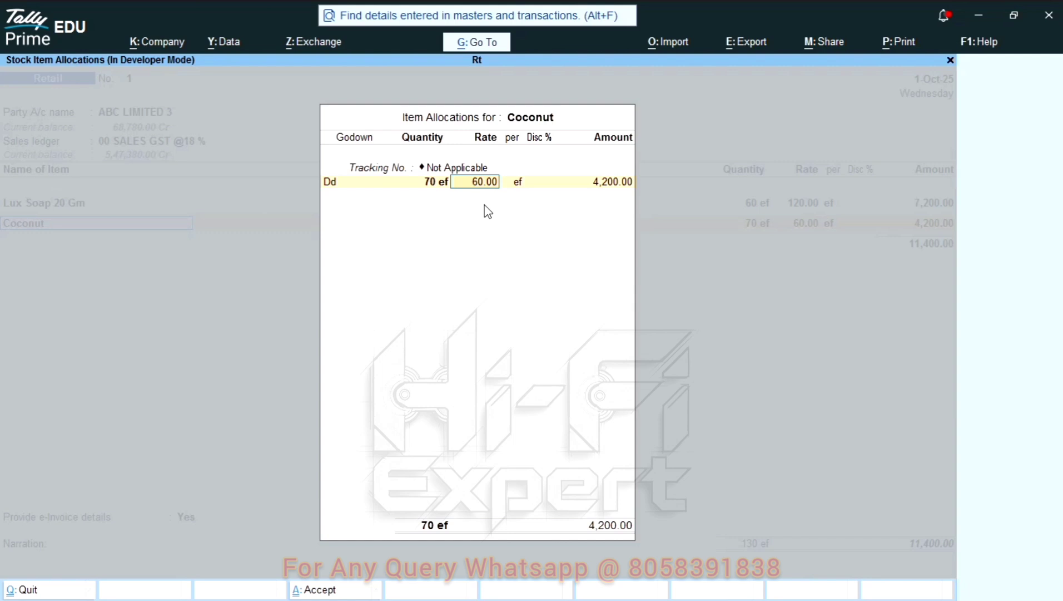
- Override the Coconut rate with 55 and accept its item allocation
text(55)
key(Return)
key(Return)
key(Return)
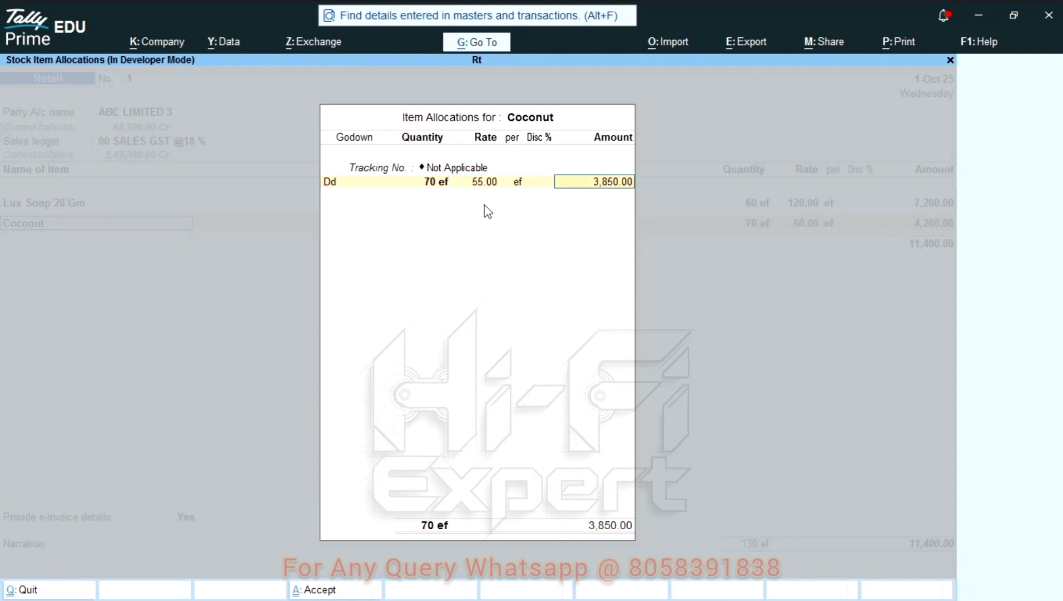
key(Return)
key(Return)
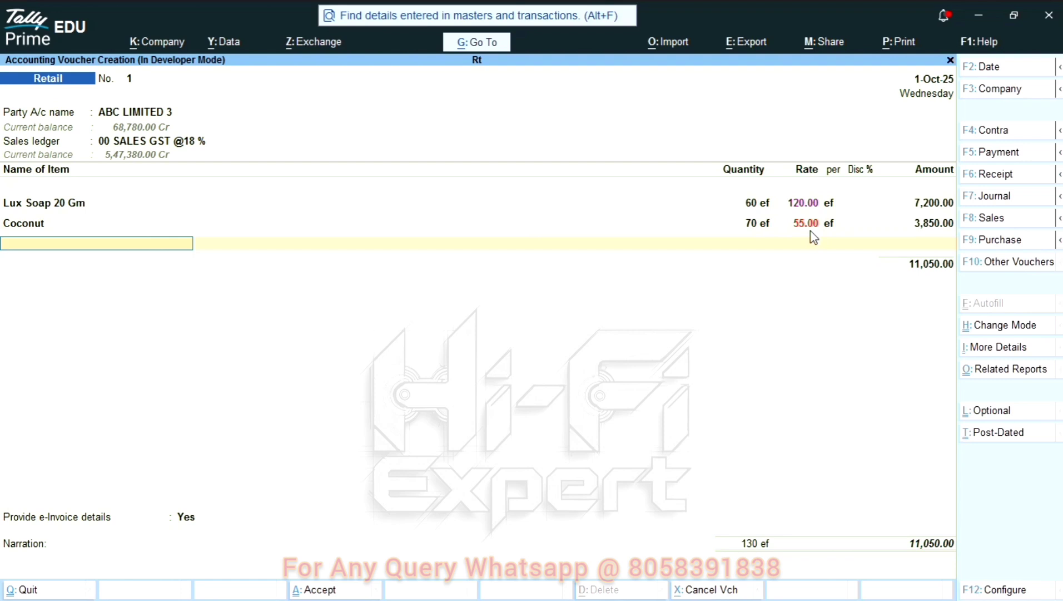
- Add Ghadi Detergent Powder with a quantity of 55 and accept the automatically filled rate
text(Ghadi)
key(Return)
key(Return)
text(55)
key(Return)
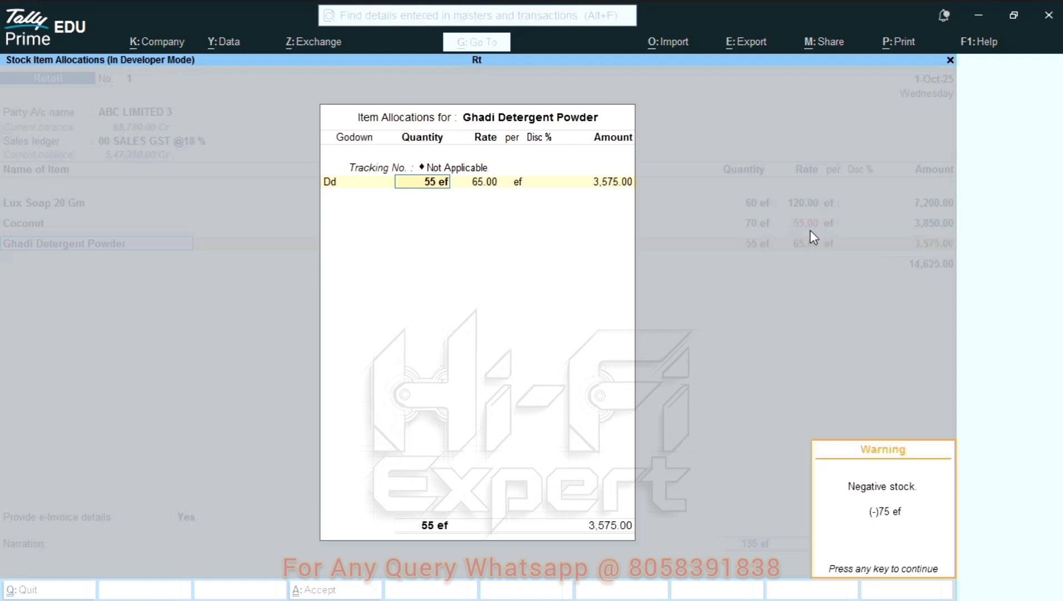
key(Return)
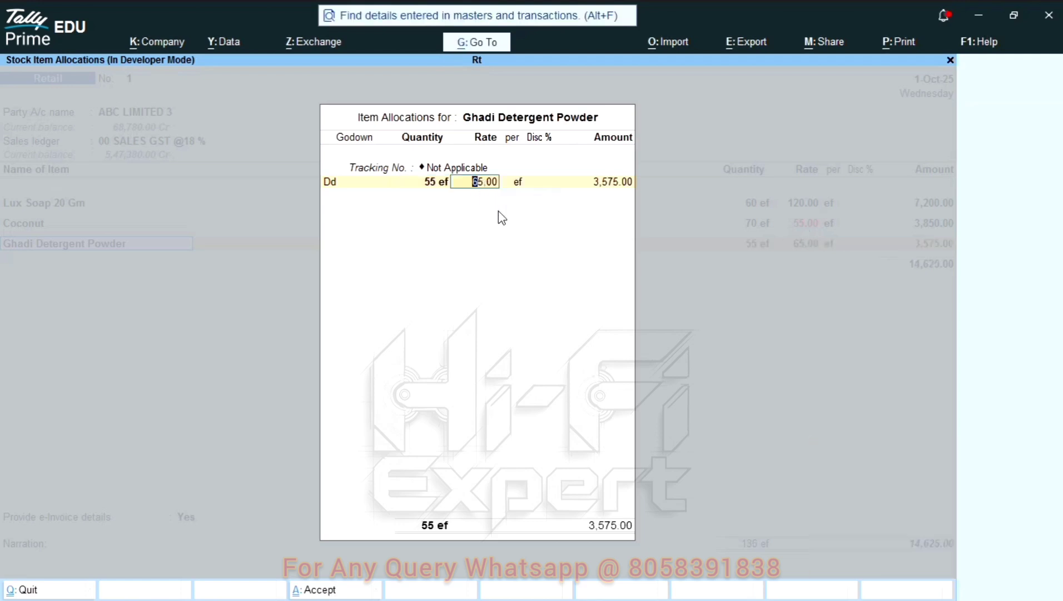
key(Return)
key(Return)
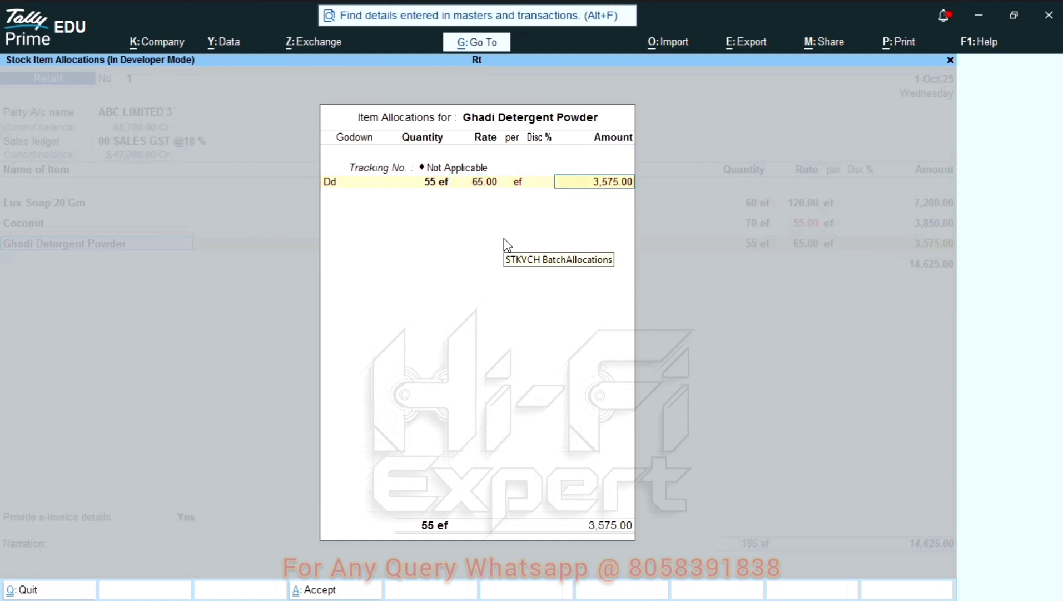
key(Return)
key(Return)
key(Return)
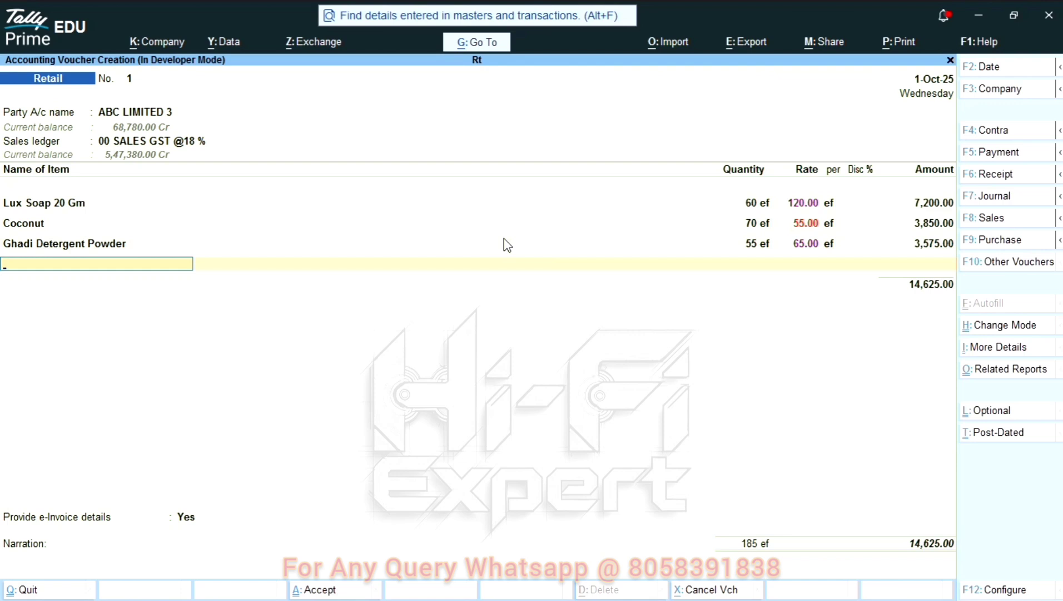
- Reopen the Ghadi Detergent Powder allocation, set its rate to 70 and accept it
key(BackSpace)
key(BackSpace)
key(BackSpace)
key(BackSpace)
key(BackSpace)
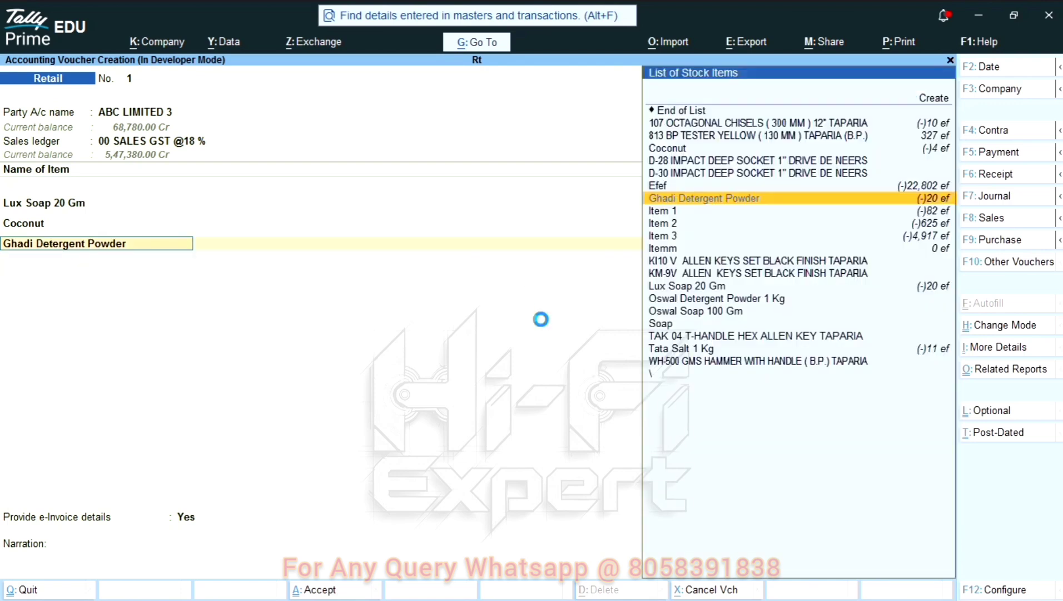
key(Return)
key(Return)
key(Return)
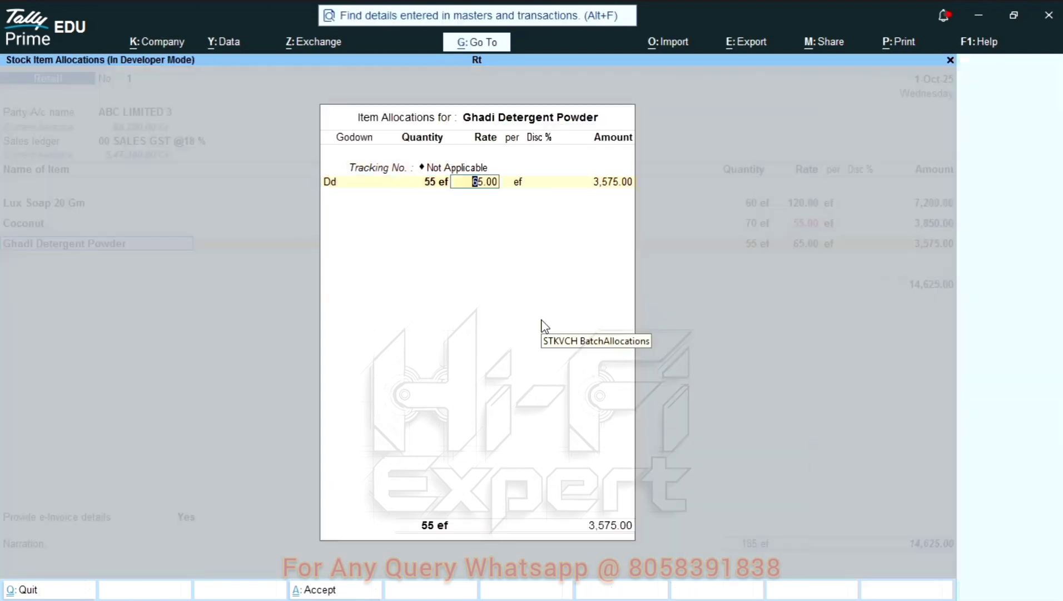
text(6)
key(BackSpace)
text(70)
key(Return)
key(Return)
key(Return)
key(Return)
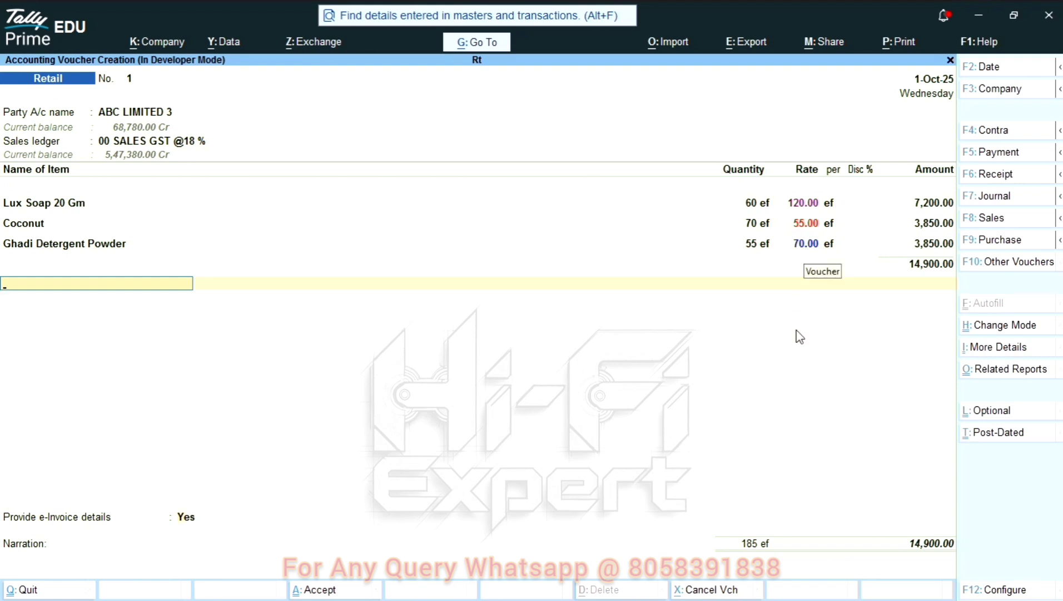
- End the Retail voucher's item and ledger entries, set Provide e-Invoice details to No and keep the default new bill reference
key(Return)
key(Up)
key(Return)
key(Return)
key(Return)
key(Return)
key(Return)
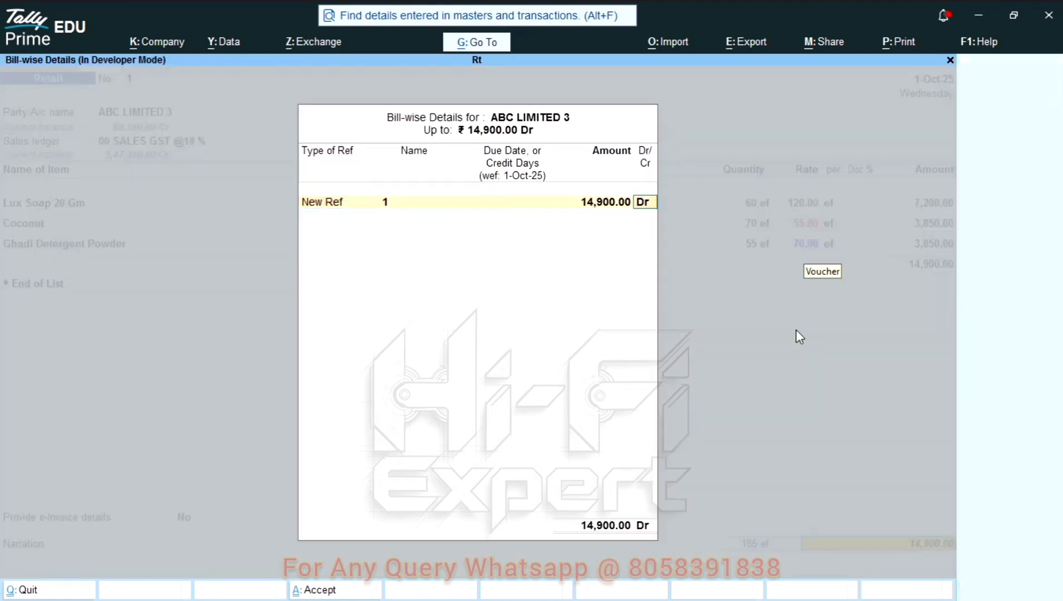
- Accept the bill-wise details, save the Retail voucher with a blank narration and decline generating an e-Invoice
key(Return)
key(Return)
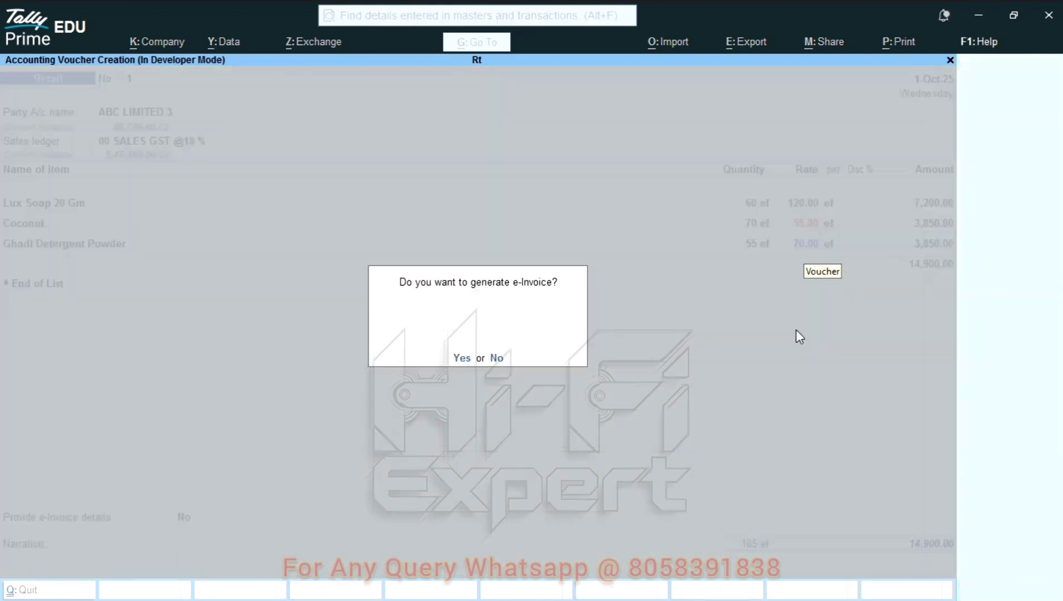
key(n)
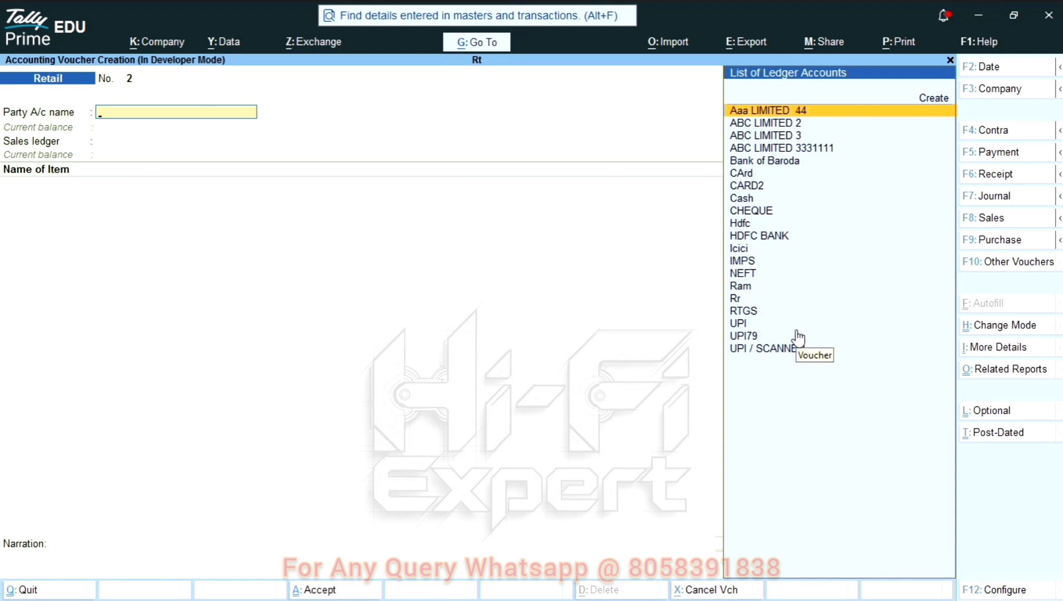
- Change the sales voucher type from Retail to POS Sale
key(F8)
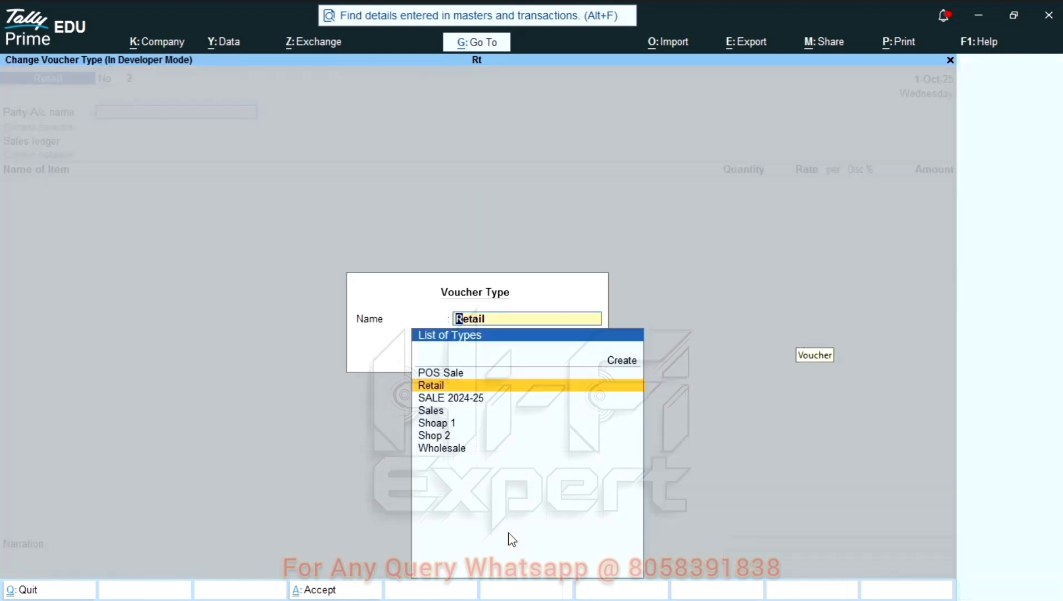
key(Up)
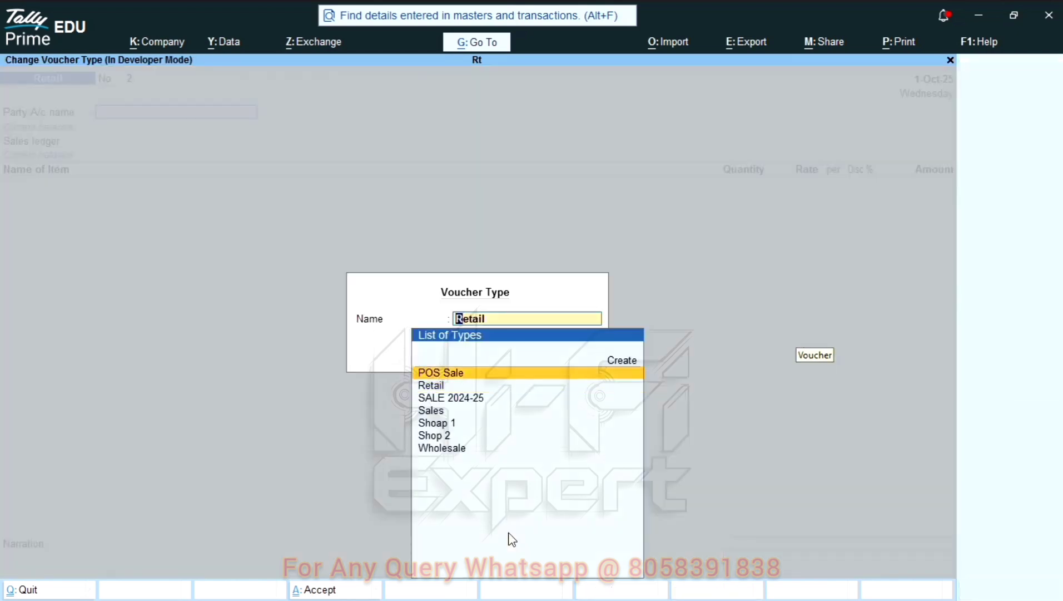
key(Return)
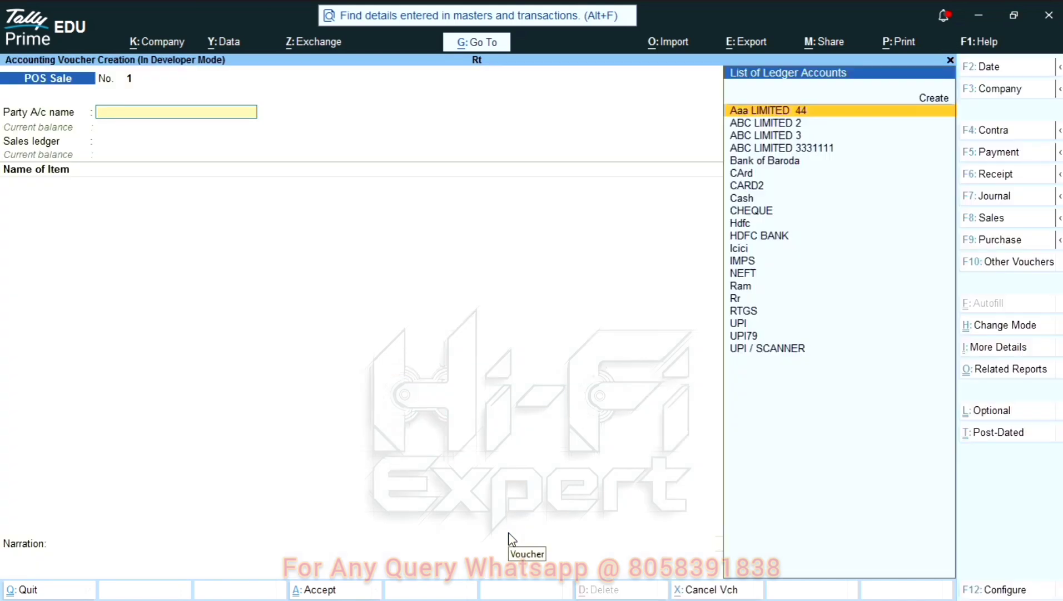
key(Down)
key(Down)
key(Down)
key(Return)
key(Return)
key(Return)
key(ctrl+a)
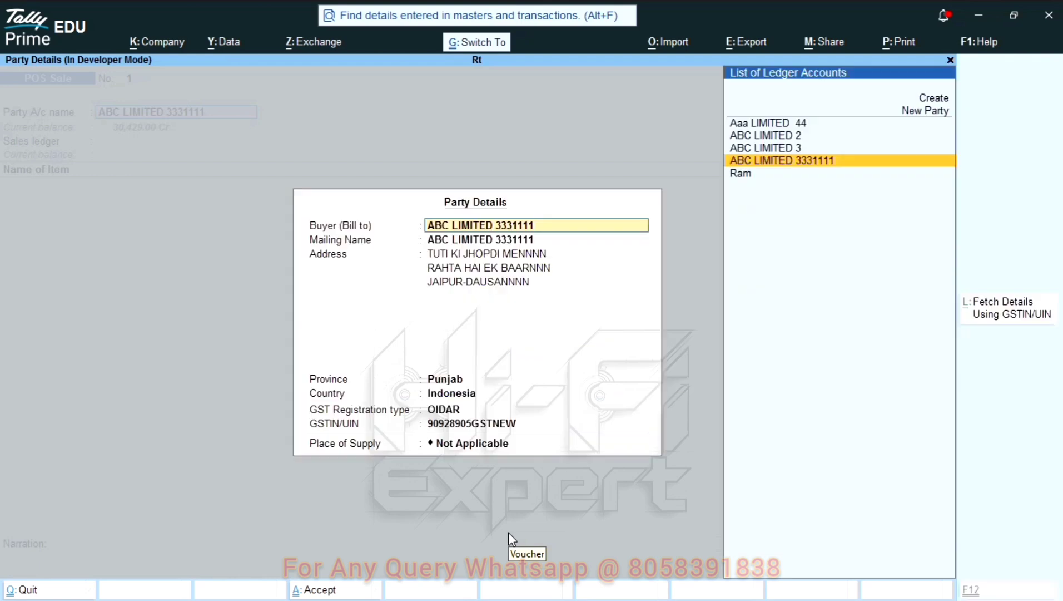
key(ctrl+a)
key(Return)
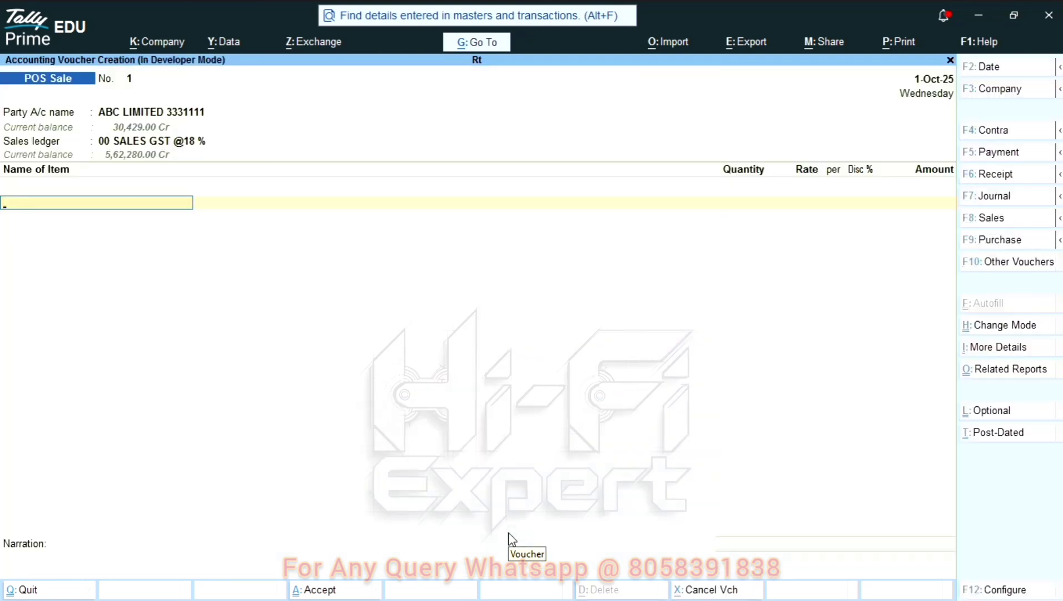
- Add Lux Soap 20 Gm with a quantity of 55, accept the automatically filled rate and end its allocation
text(Lux)
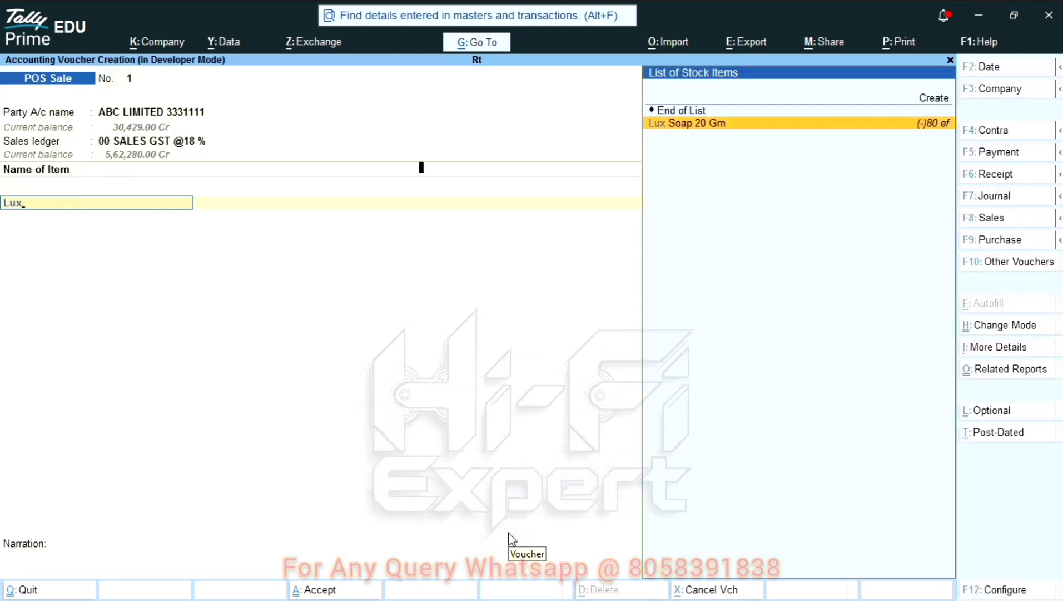
key(Return)
key(Return)
key(Return)
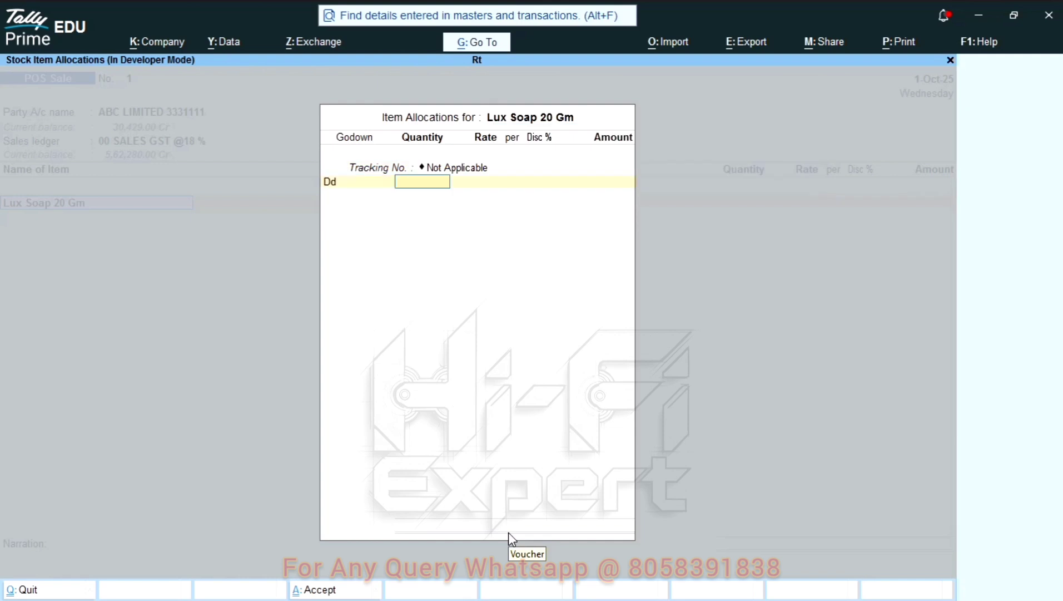
text(55)
key(Return)
key(Return)
key(Return)
key(Return)
key(Return)
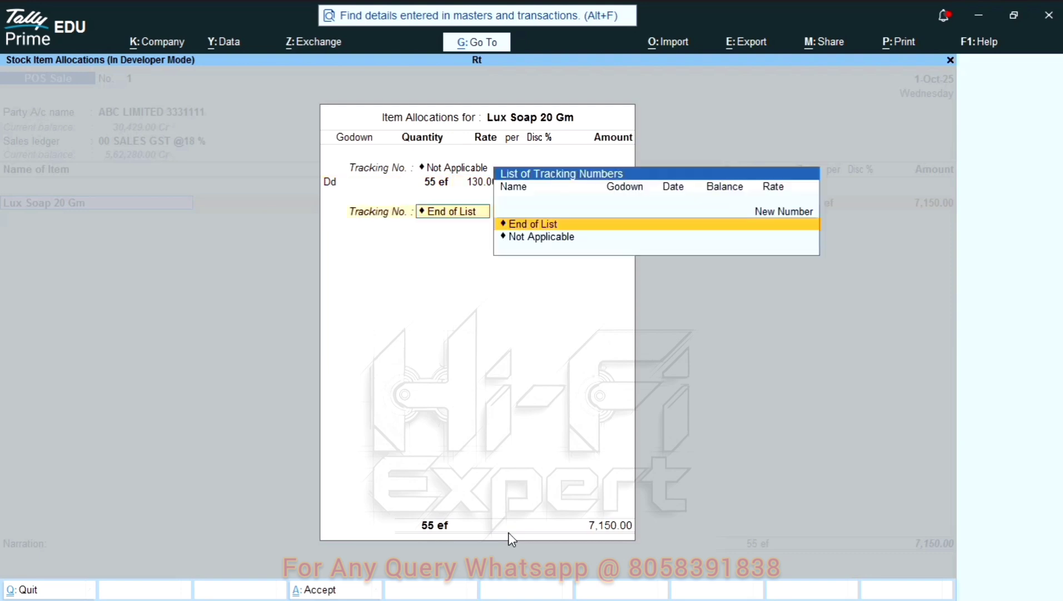
key(Return)
- Add Coconut with a quantity of 100 and accept the automatically filled rate
text(coc)
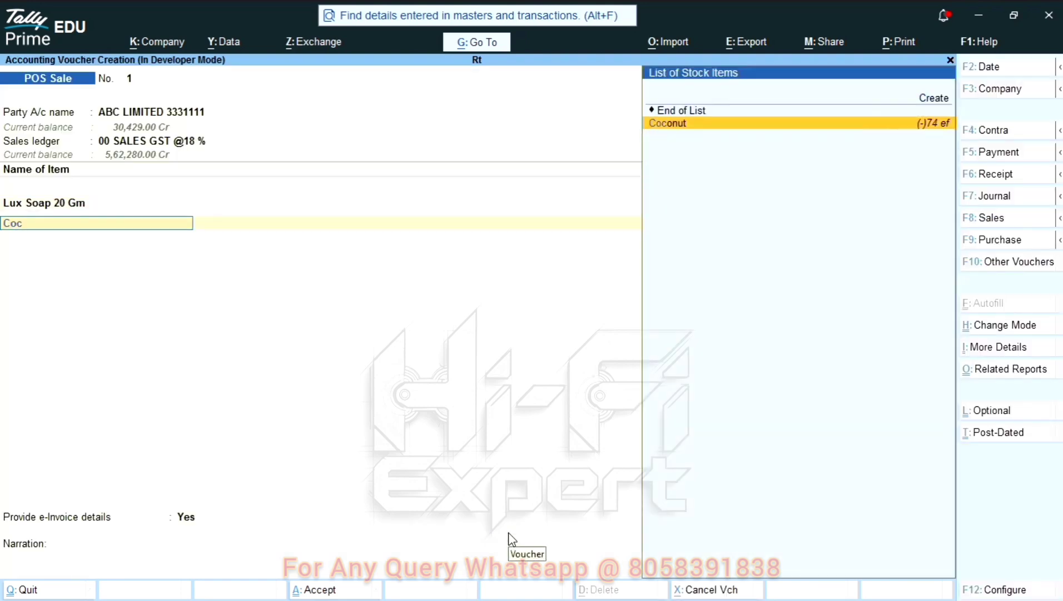
key(Return)
key(Return)
key(Return)
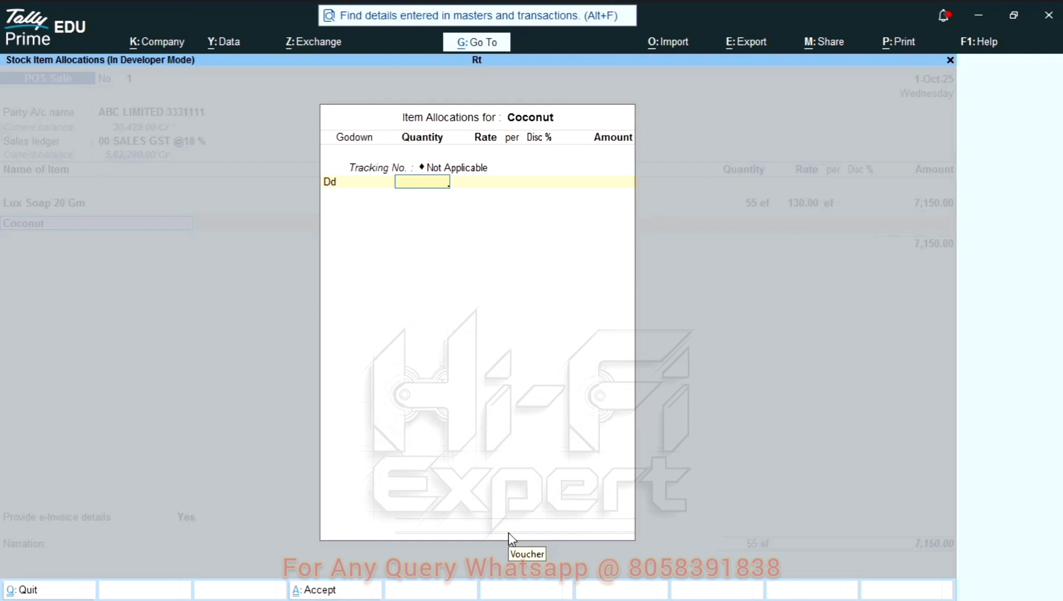
text(100)
key(Return)
key(Return)
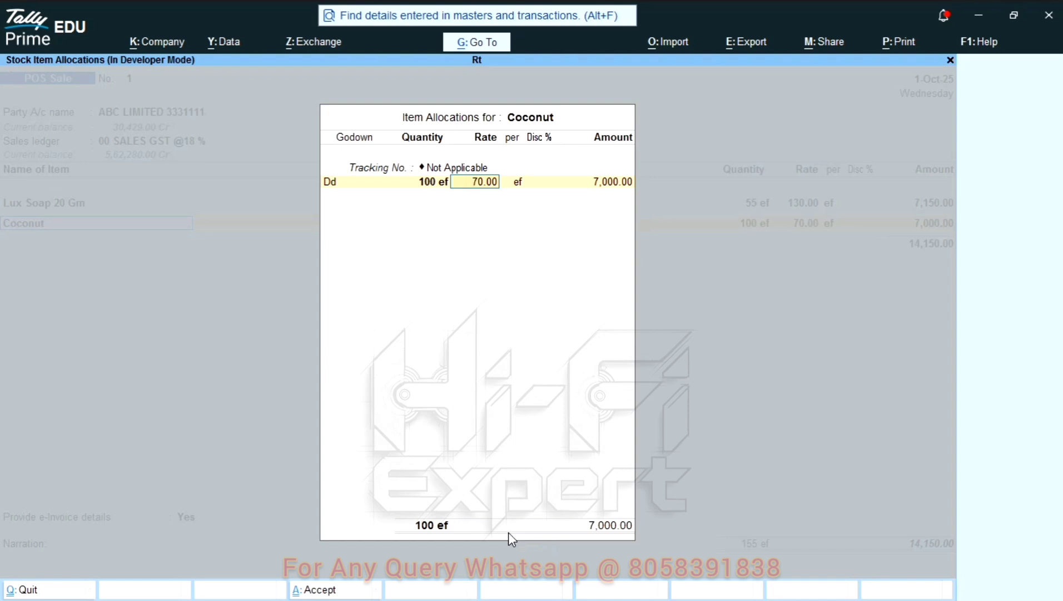
key(Return)
key(Return)
key(Return)
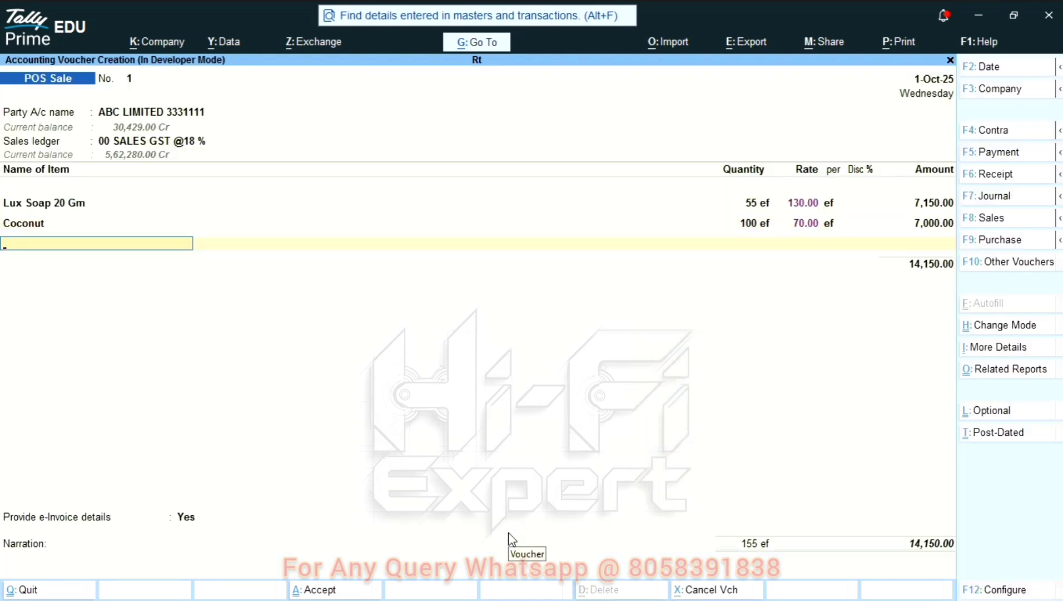
- Add Ghadi Detergent Powder with a quantity of 55, accept the automatically filled rate and end the item list
text(dete)
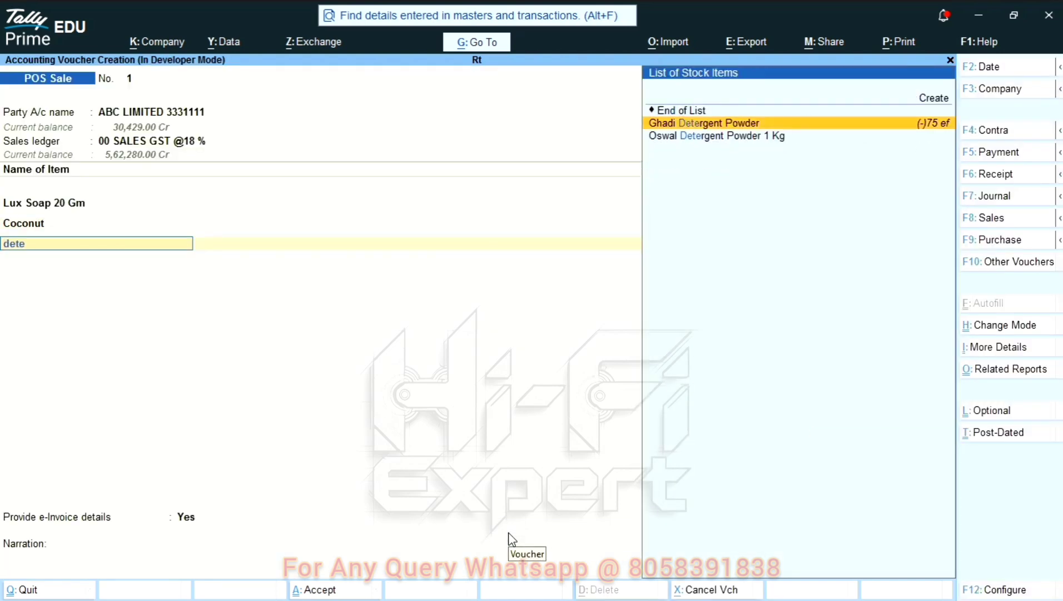
key(Return)
key(Return)
key(Return)
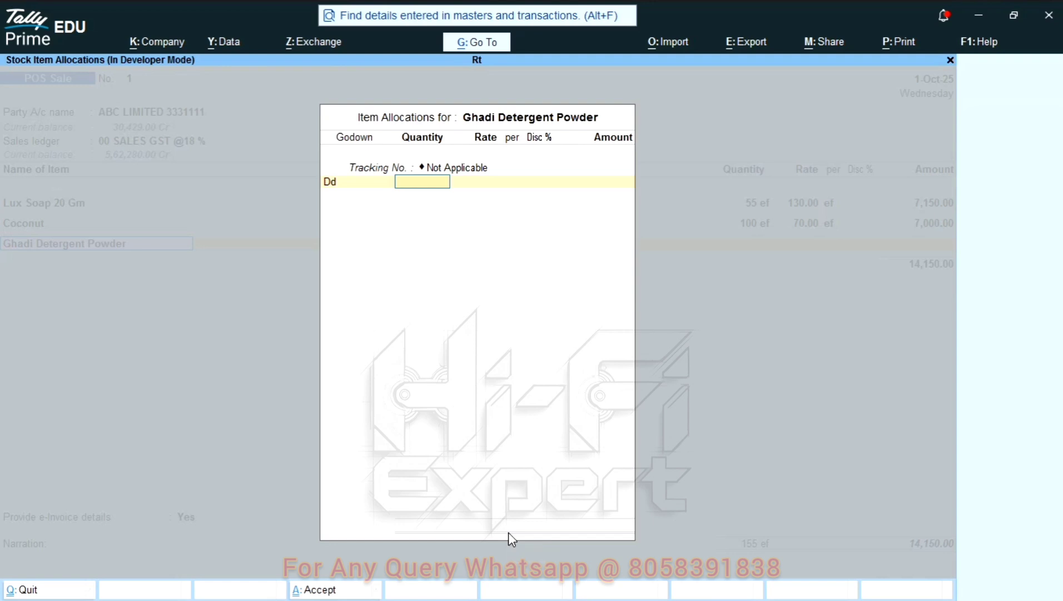
key(Return)
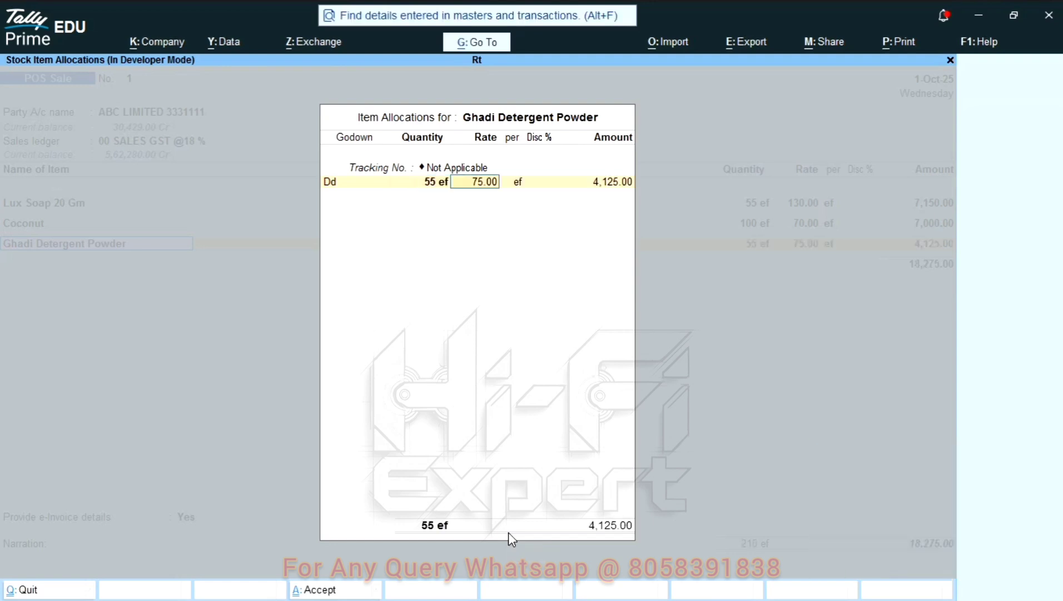
key(Return)
key(Return)
key(Return)
key(Return)
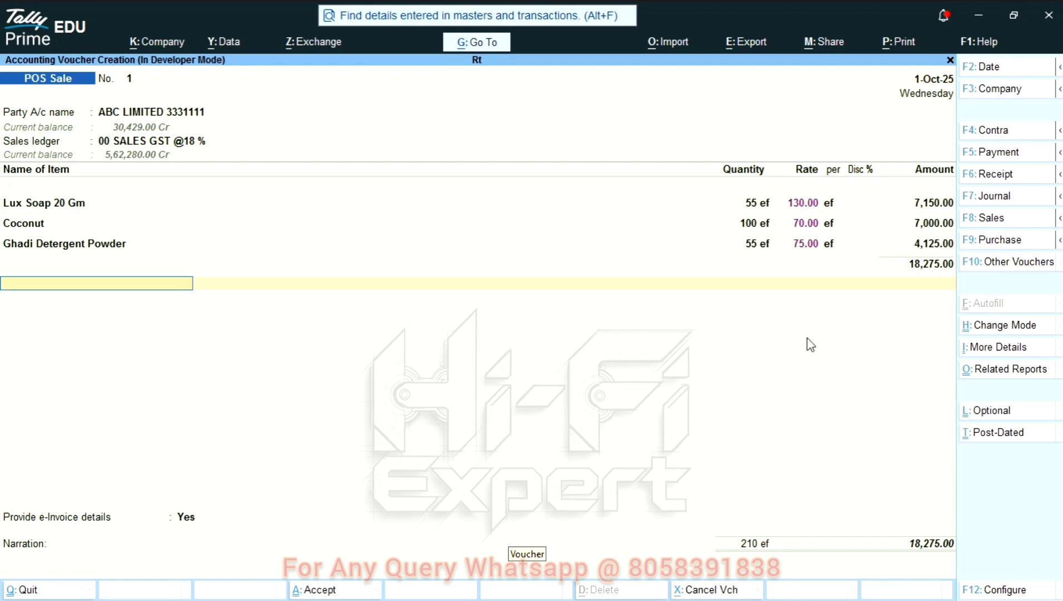
- Save the POS Sale voucher with a blank narration, decline generating an e-Invoice and return to the Gateway of Tally
key(Return)
key(Return)
key(Return)
key(Return)
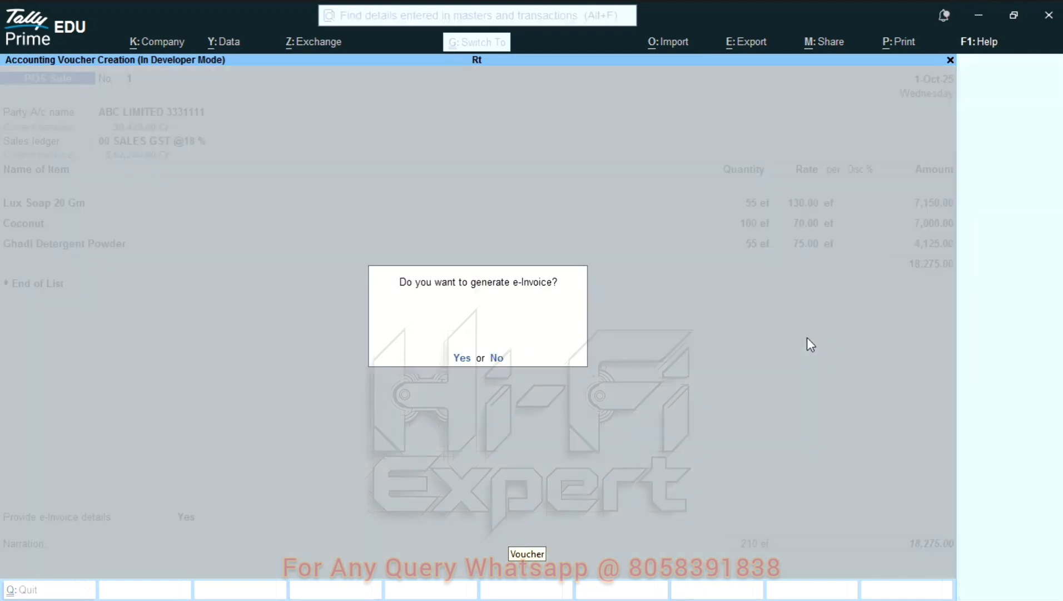
key(n)
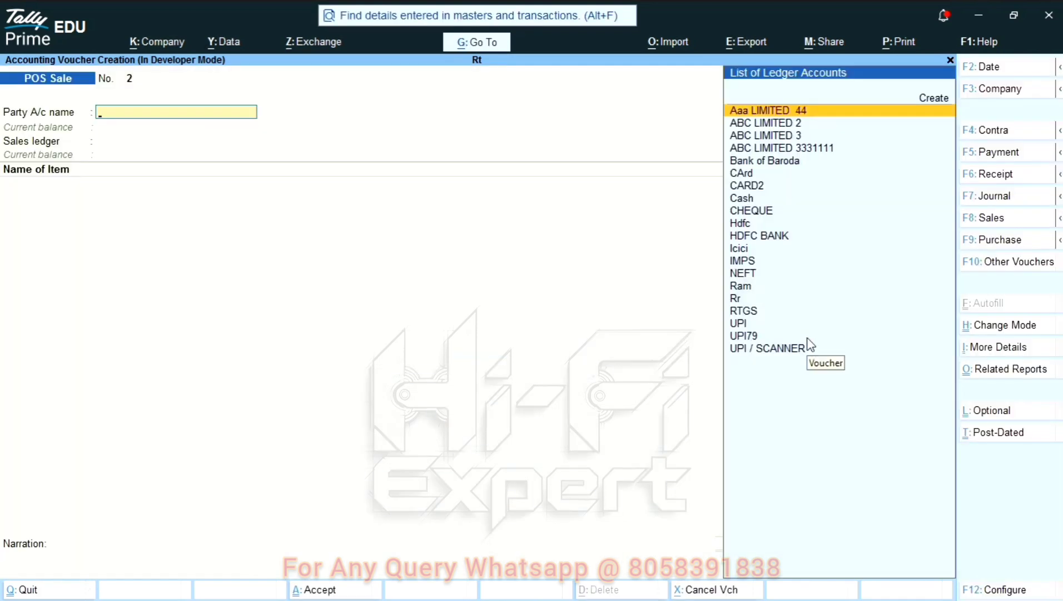
key(Escape)
key(Escape)
key(Escape)
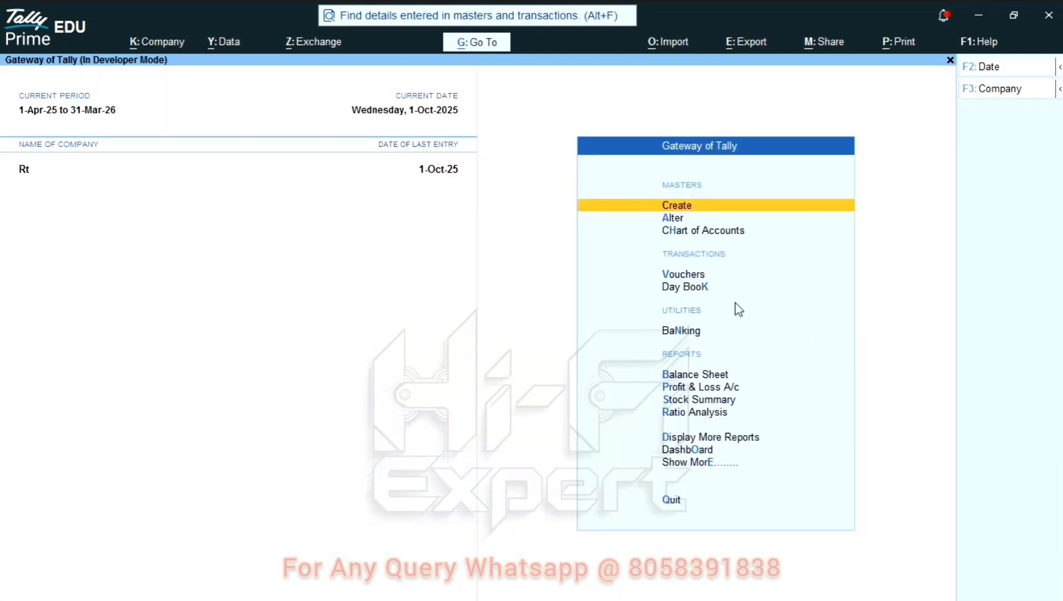
- Open the Day Book and examine the item rate colours in Sales voucher 129, then close the voucher
key(k)
key(Down)
key(Down)
key(Down)
key(Down)
key(Down)
key(Down)
key(Down)
key(Down)
key(Down)
key(Down)
key(Down)
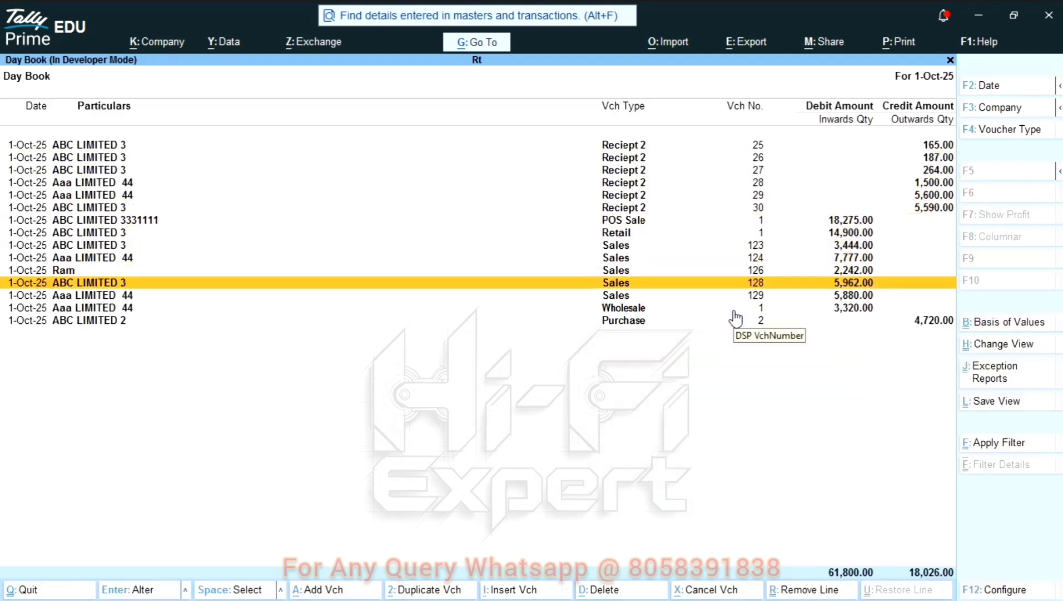
key(Down)
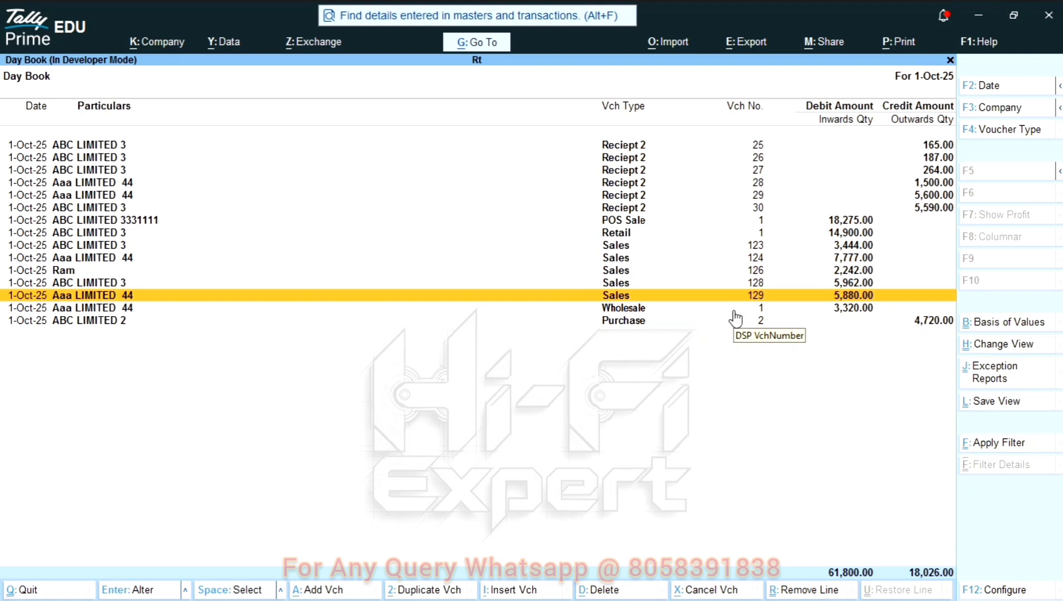
key(Return)
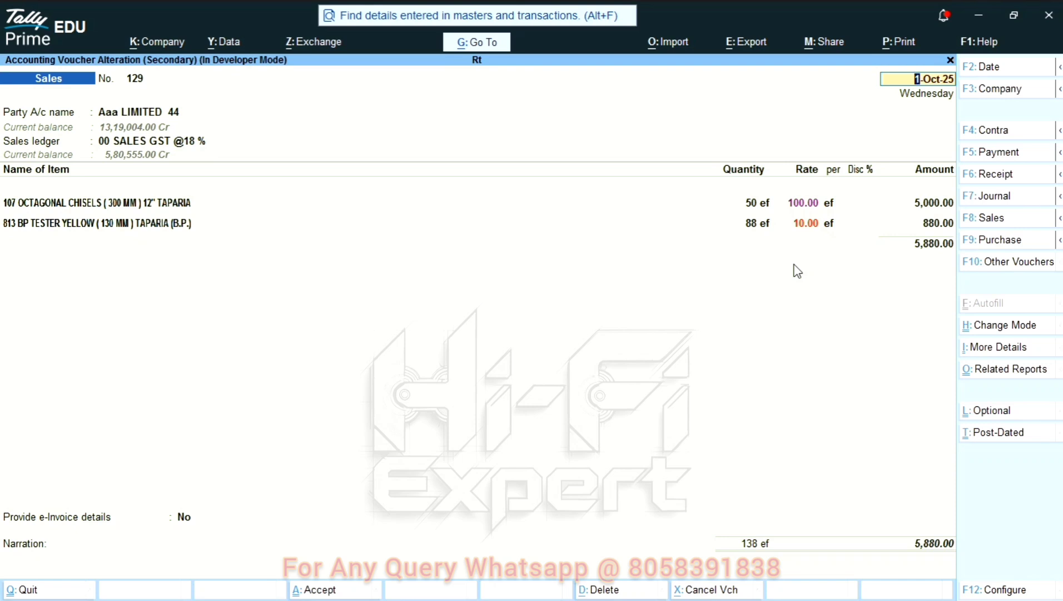
key(BackSpace)
key(Escape)
key(Return)
- Examine the item rates and their colours in Sales voucher 128 and Wholesale voucher 1 from the Day Book
key(Up)
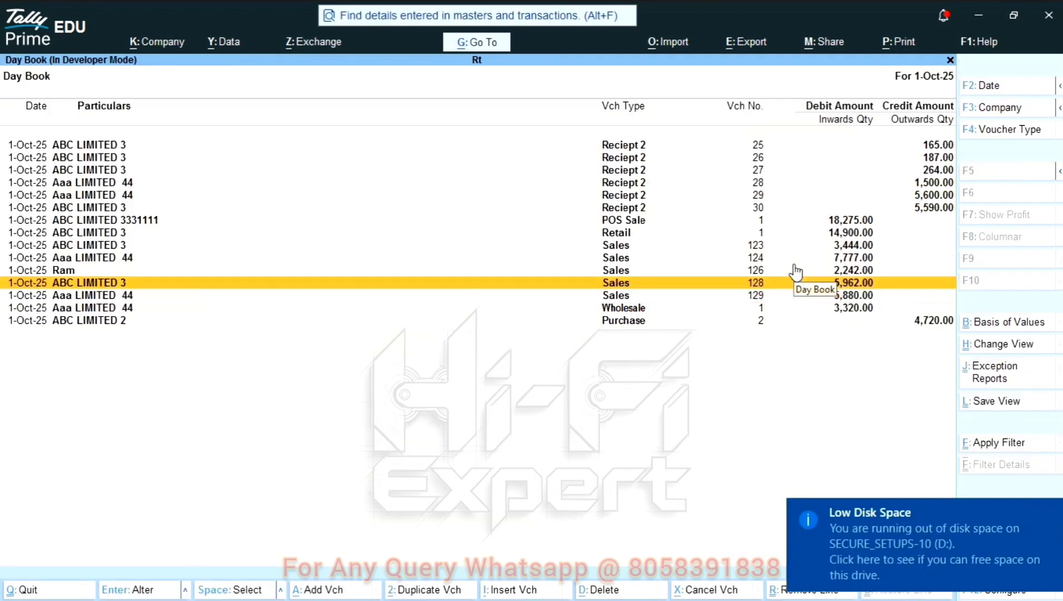
key(Return)
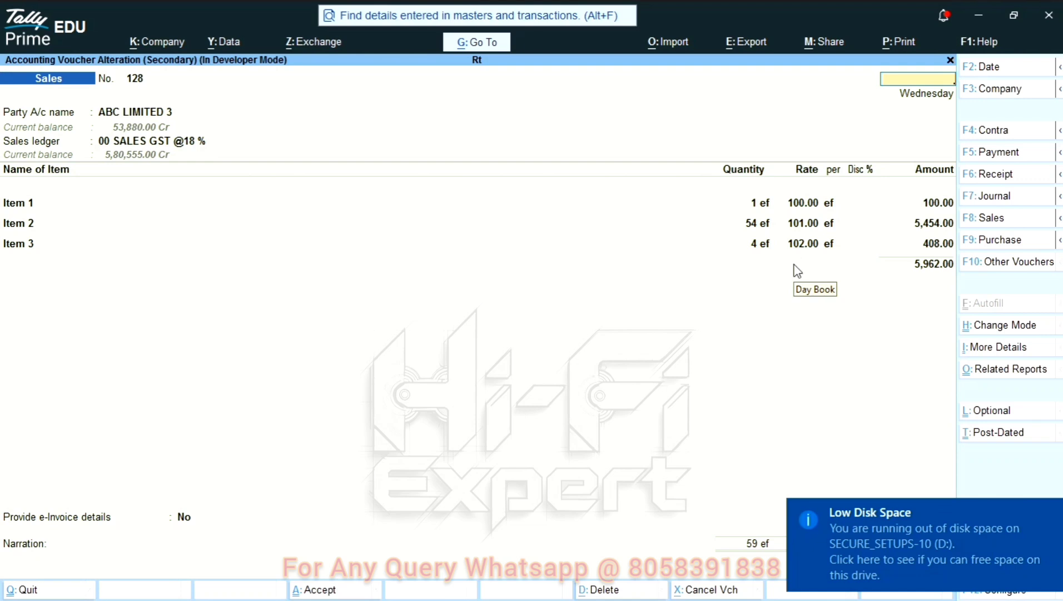
key(Escape)
key(Down)
key(Down)
key(Up)
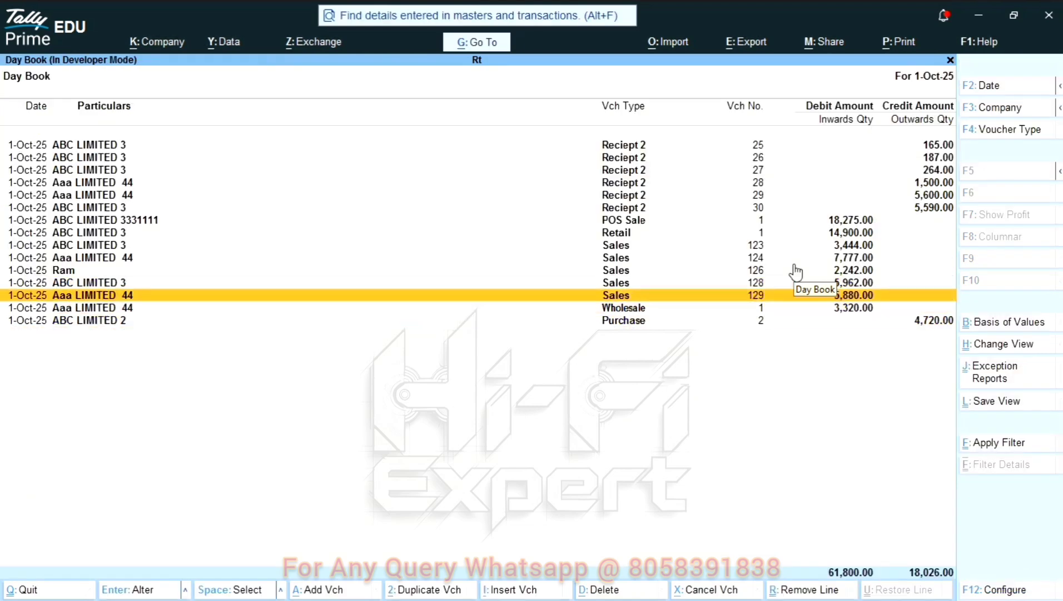
key(Down)
key(Return)
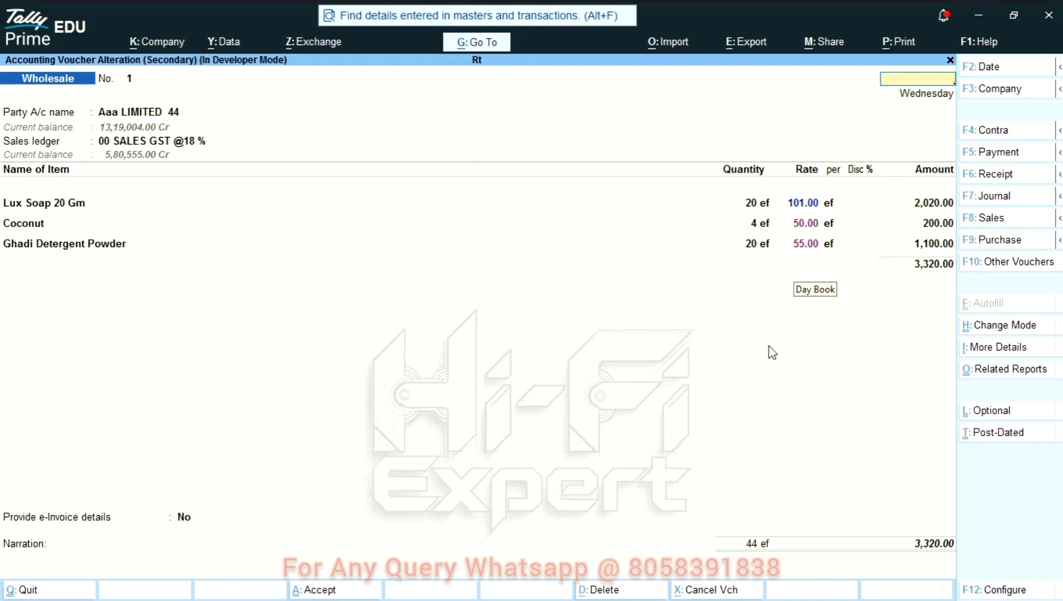
key(Escape)
key(y)
- Examine the item rates and their colours in Retail voucher 1 and POS Sale voucher 1
key(Up)
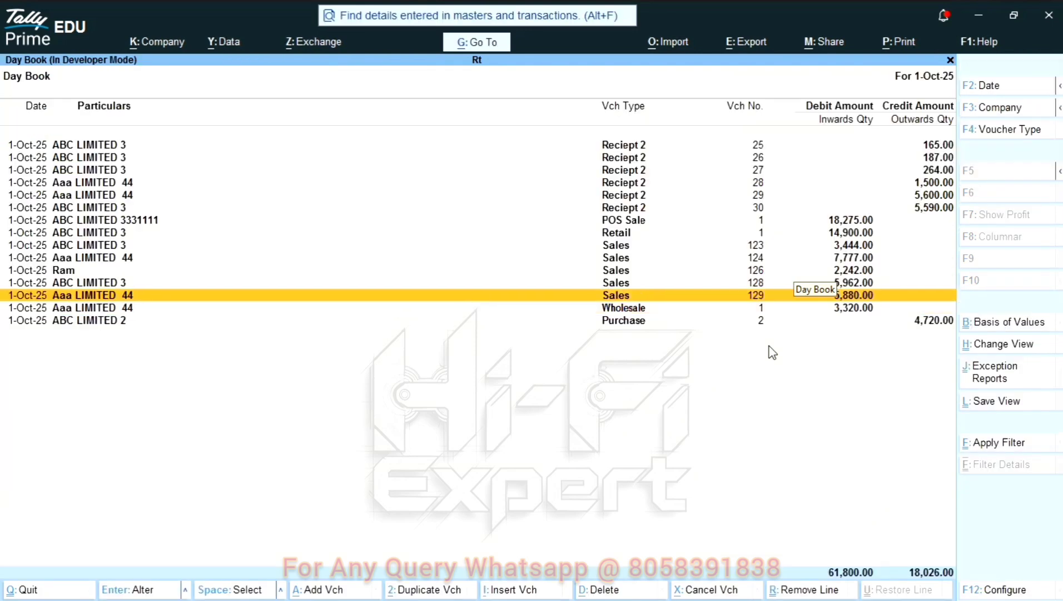
key(Up)
key(Up)
key(Up)
key(Up)
key(Up)
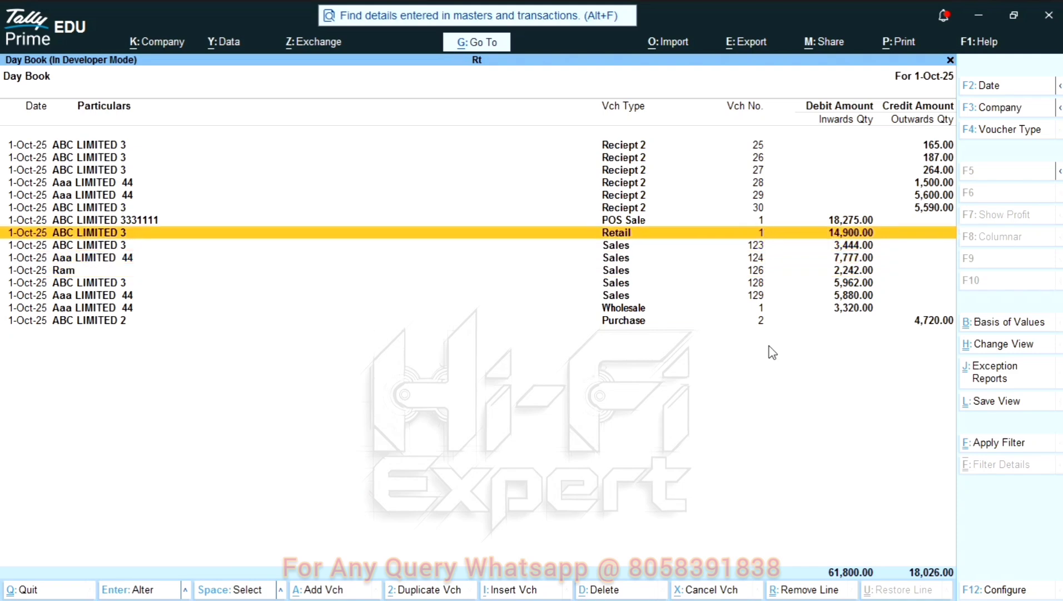
key(Return)
key(Escape)
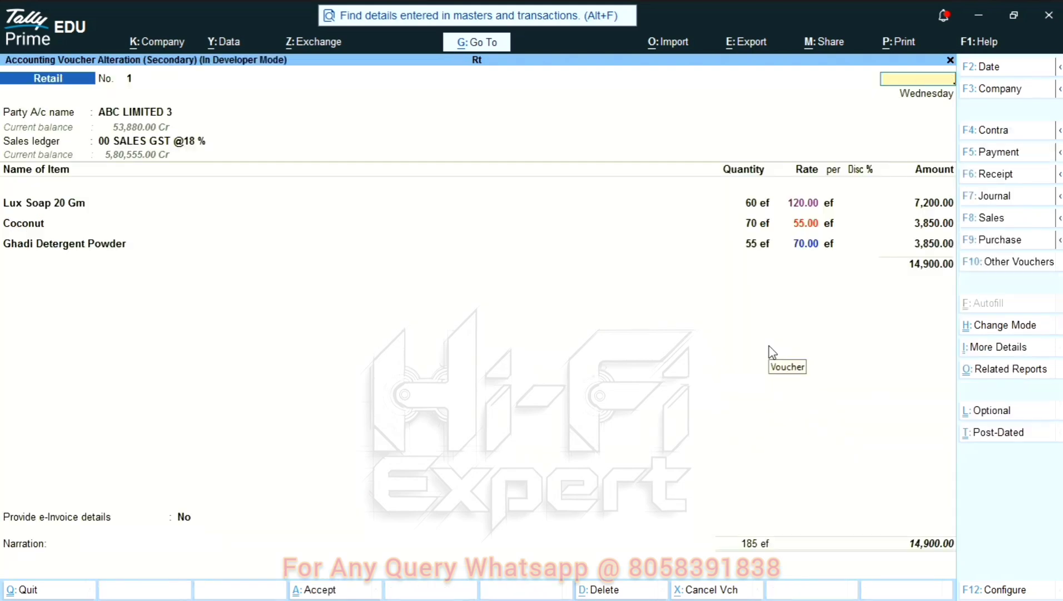
key(y)
key(Up)
key(Return)
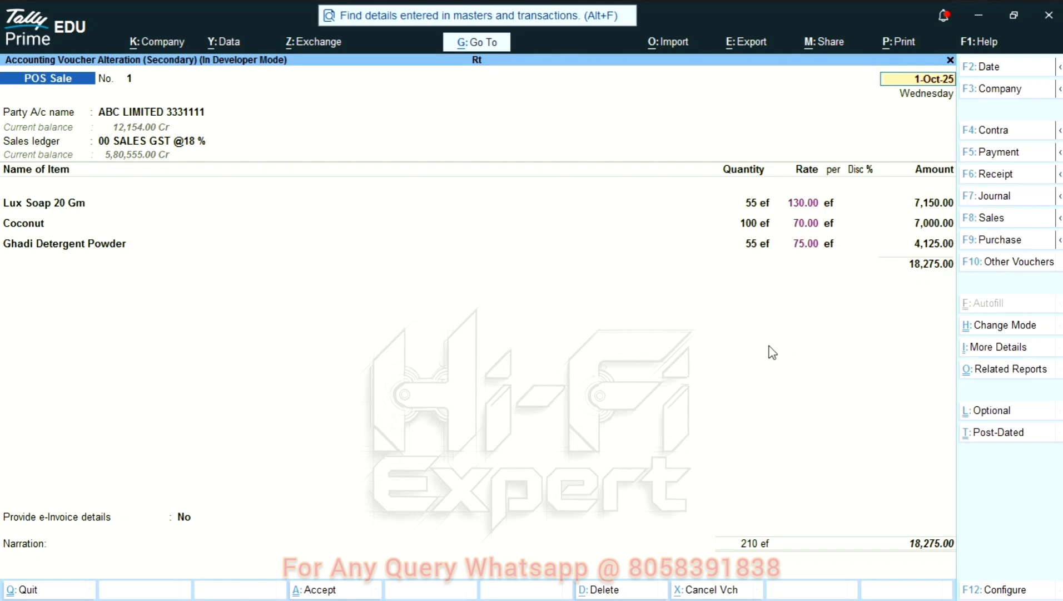
key(BackSpace)
key(Escape)
- Check the item rate colours in Sales vouchers 124 and 123 and leave the Day Book
key(Down)
key(Down)
key(Down)
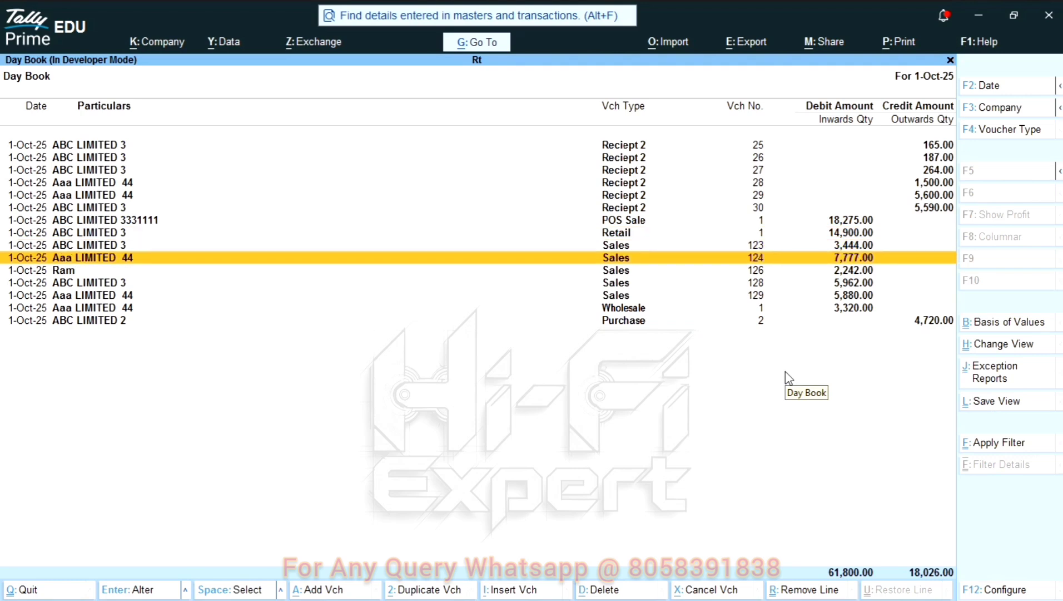
key(Return)
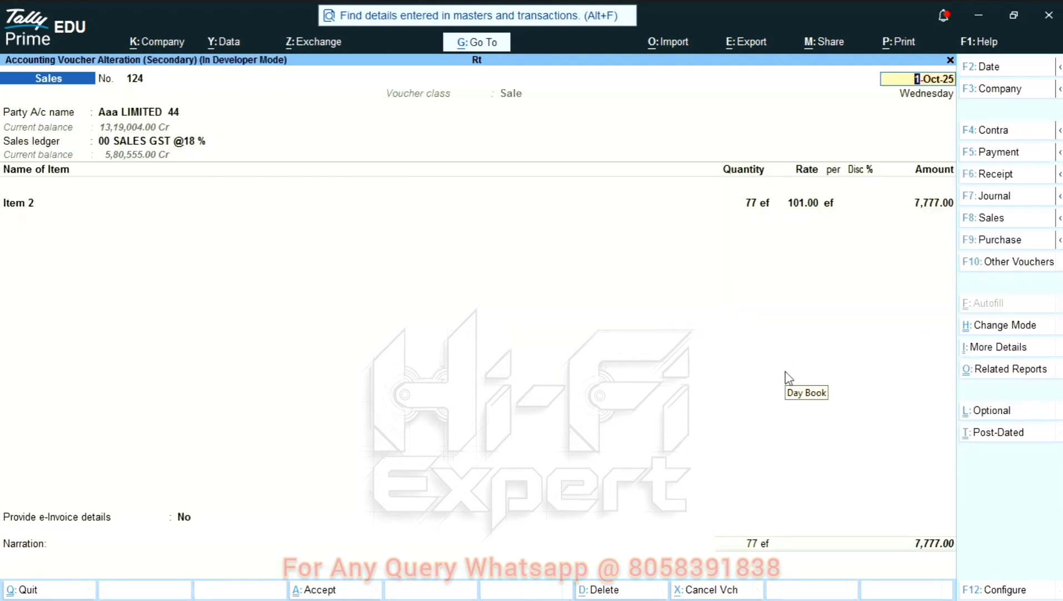
key(Escape)
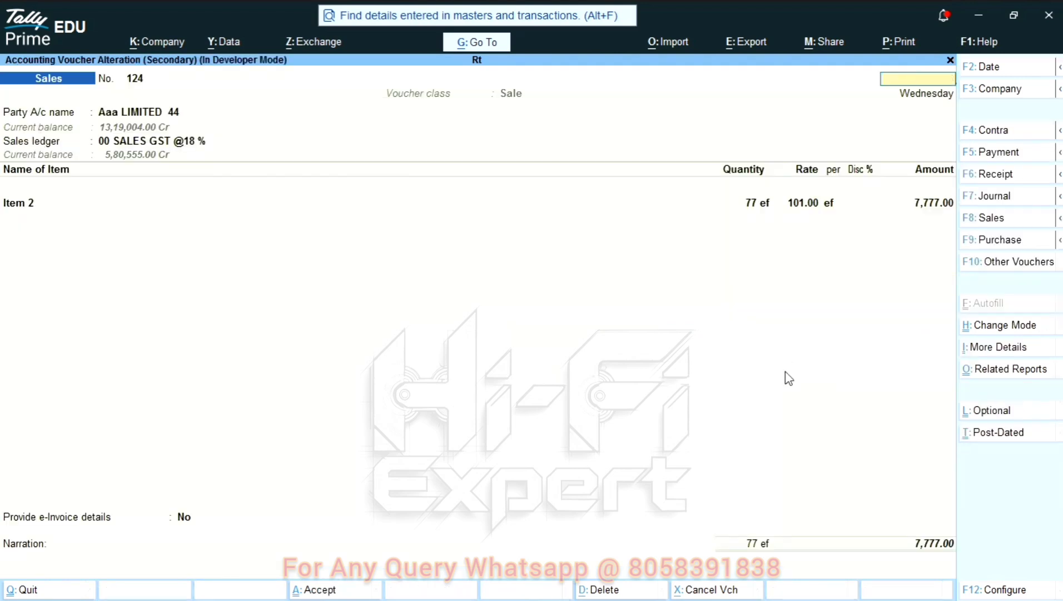
key(Escape)
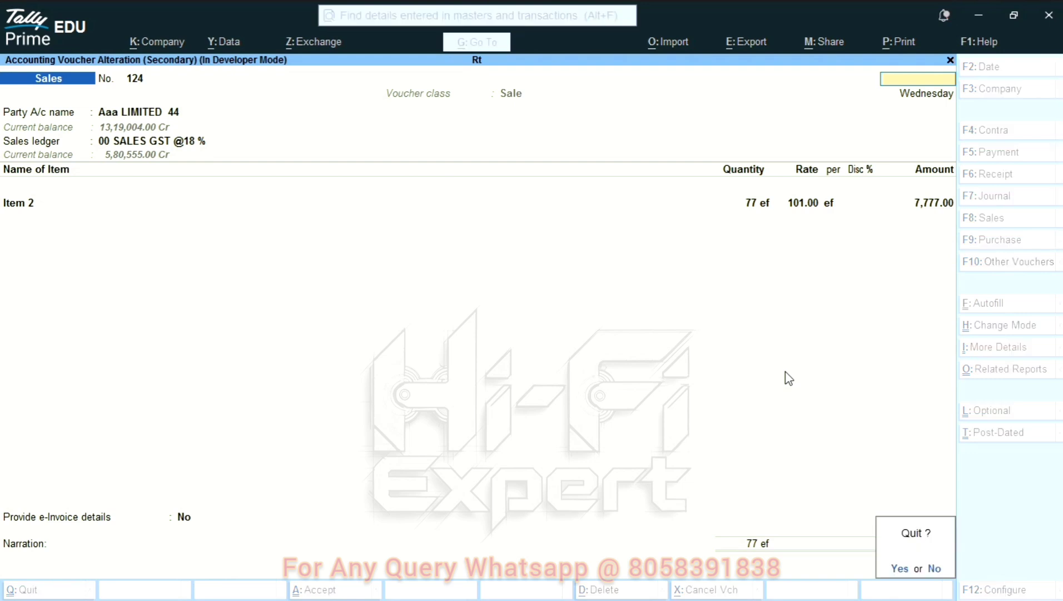
key(y)
key(Up)
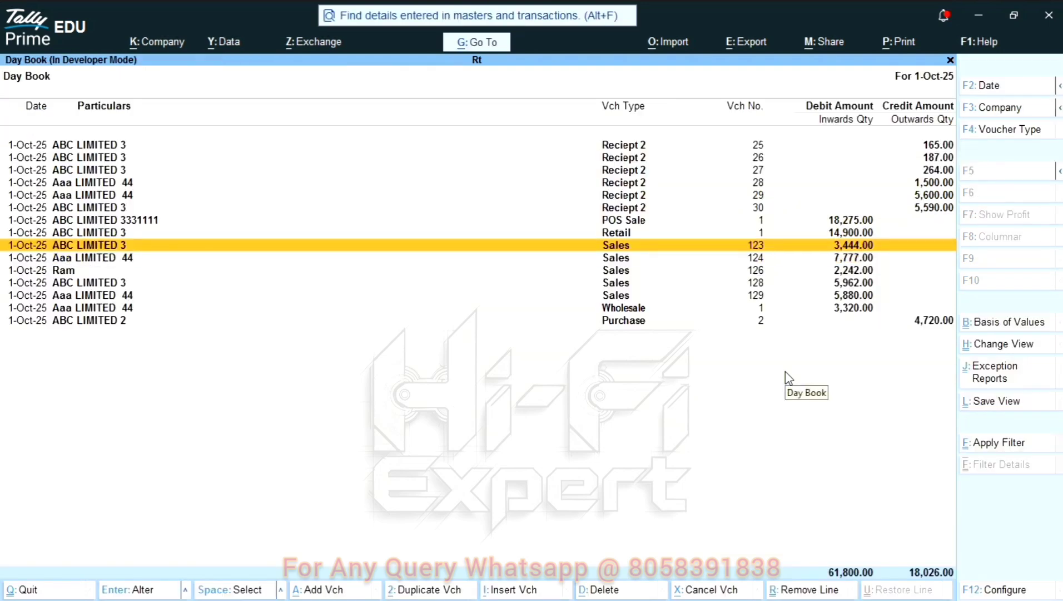
key(Return)
key(Escape)
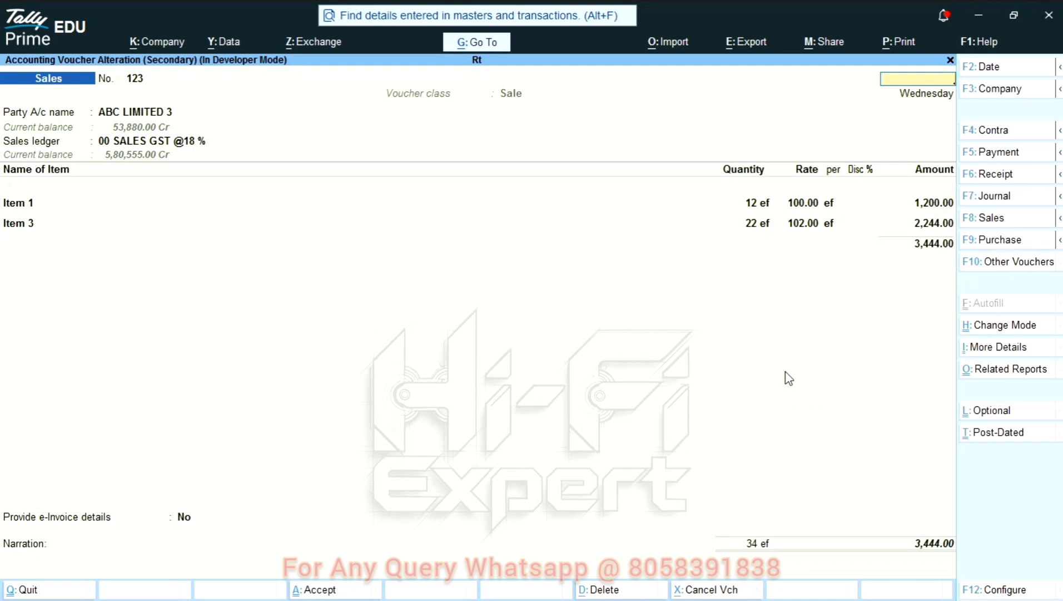
key(Escape)
key(y)
key(Escape)
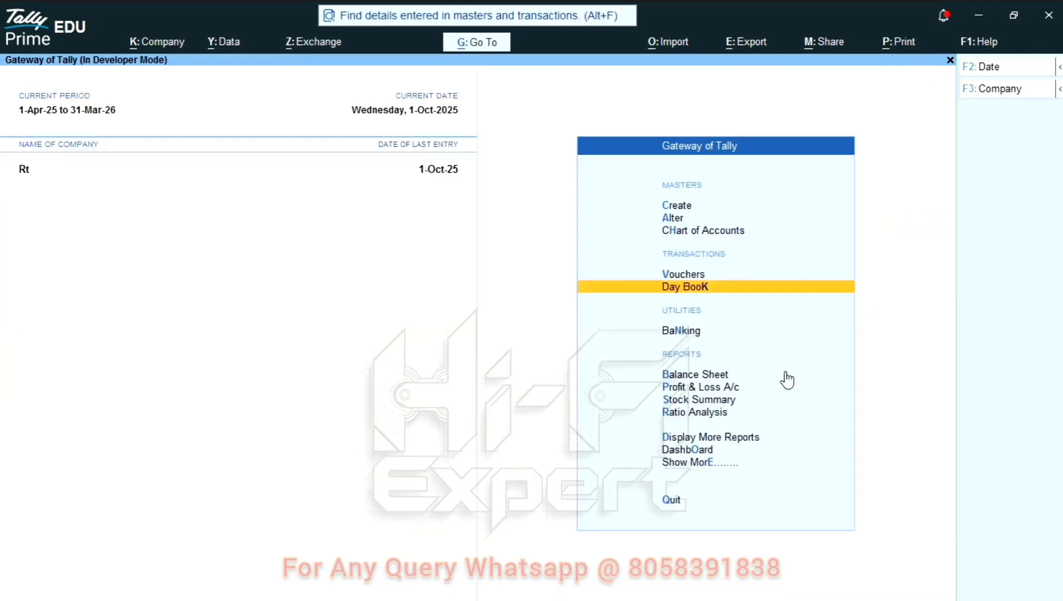